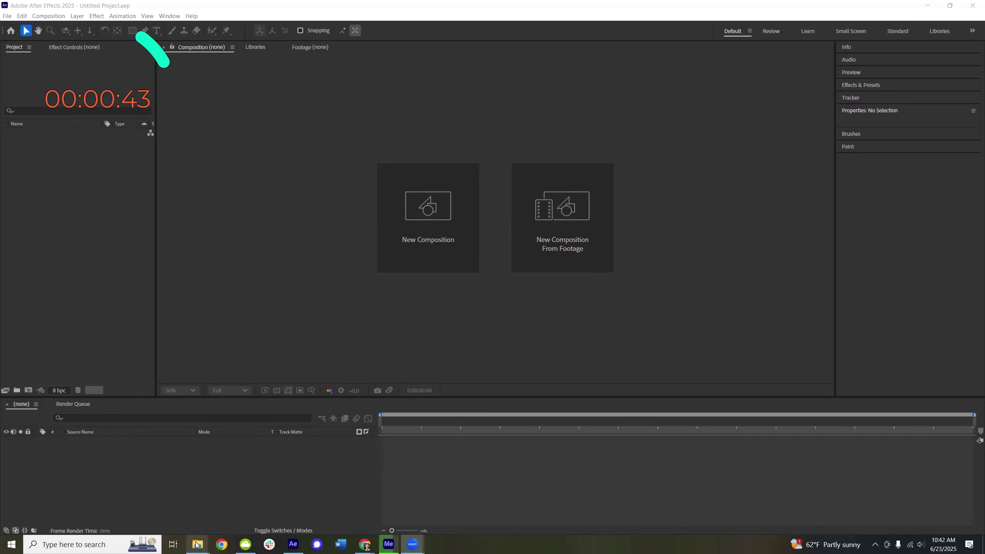
- Import the BairdLineMap and BairdOutlineMask images from the Baird folder into the project
{"action": "mouse_move", "coordinate": [197, 544]}
{"action": "left_click", "coordinate": [127, 511]}
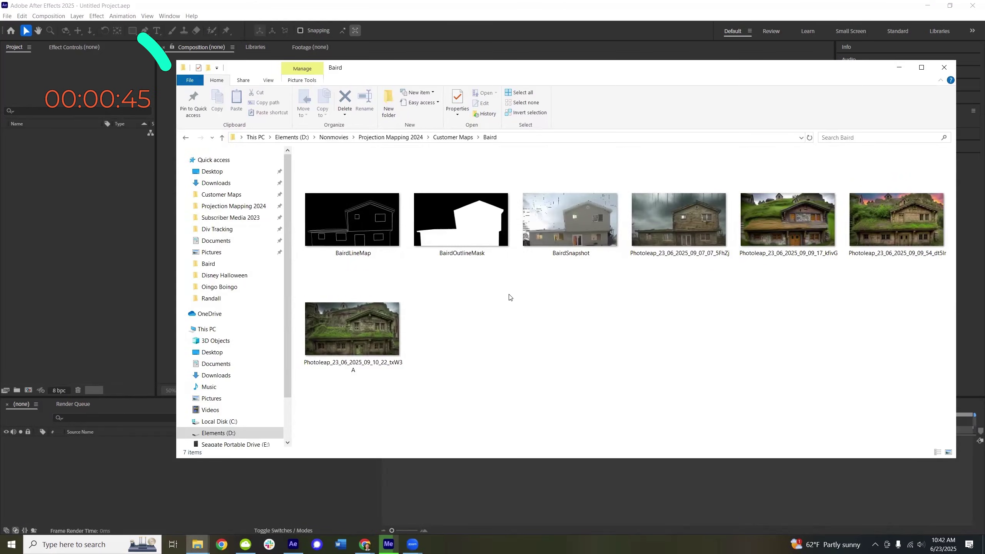
{"action": "left_click_drag", "start_coordinate": [364, 239], "coordinate": [93, 261]}
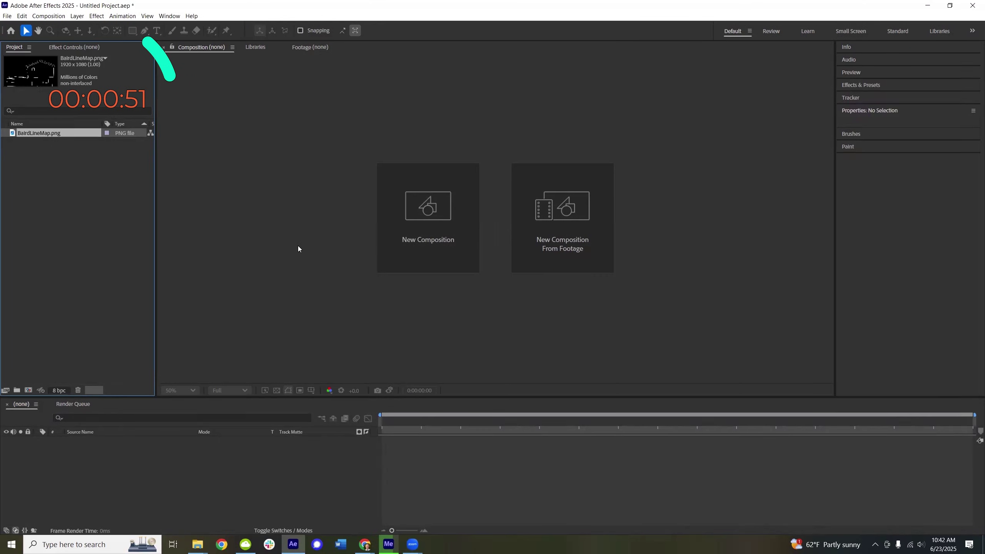
{"action": "key", "text": "alt+Tab"}
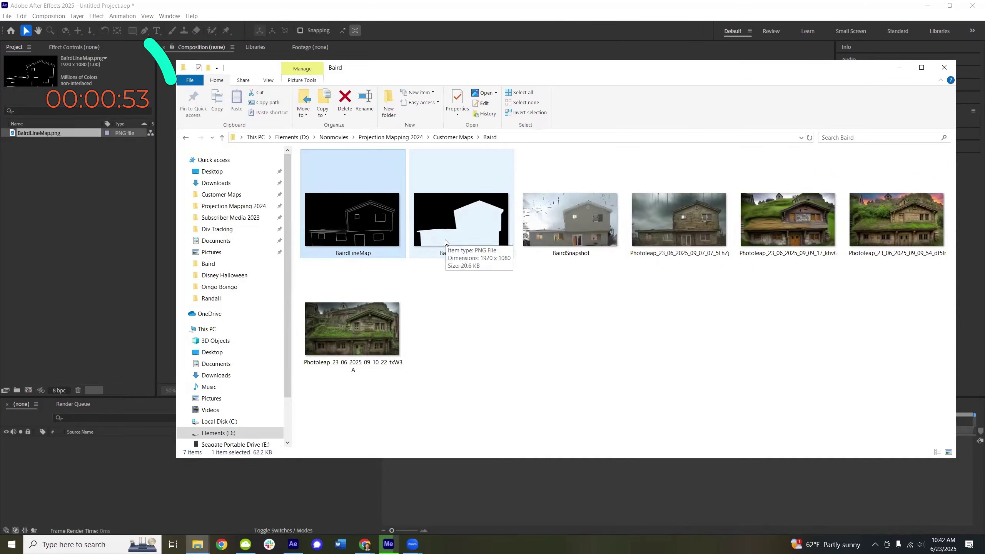
{"action": "left_click_drag", "start_coordinate": [445, 238], "coordinate": [103, 249]}
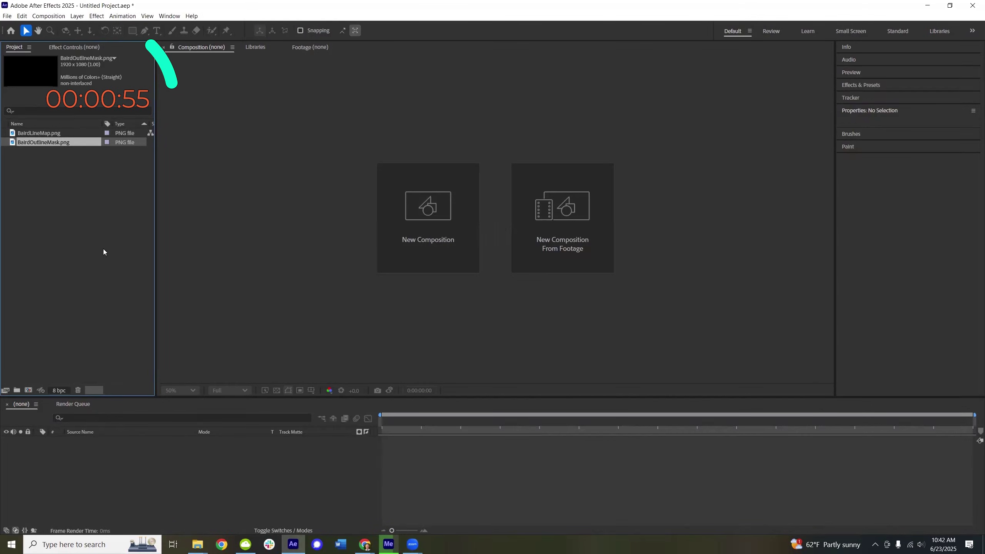
- Create a composition from BairdLineMap.png, add BairdOutlineMask.png as the layer above it, and turn on the transparency grid
{"action": "left_click_drag", "start_coordinate": [36, 133], "coordinate": [27, 390]}
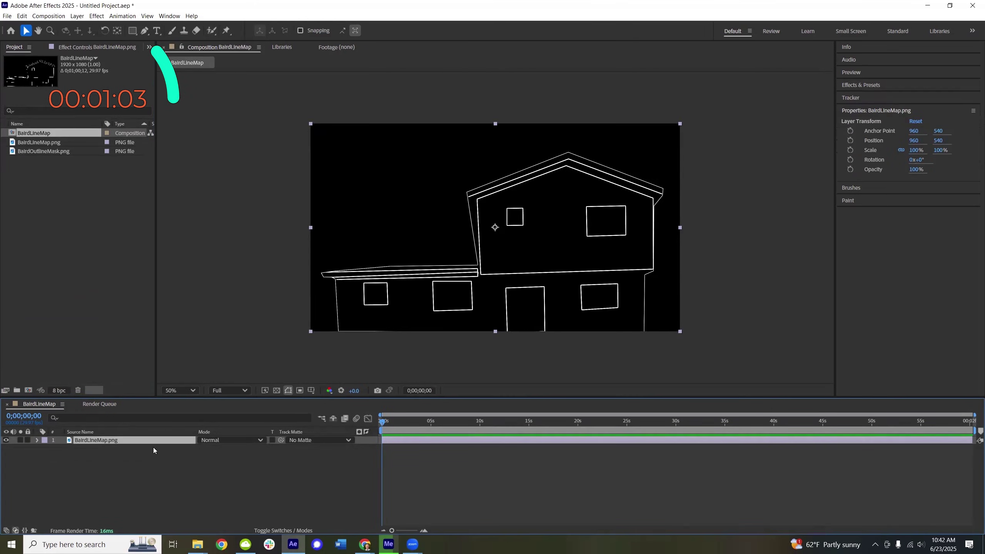
{"action": "left_click_drag", "start_coordinate": [26, 155], "coordinate": [58, 441]}
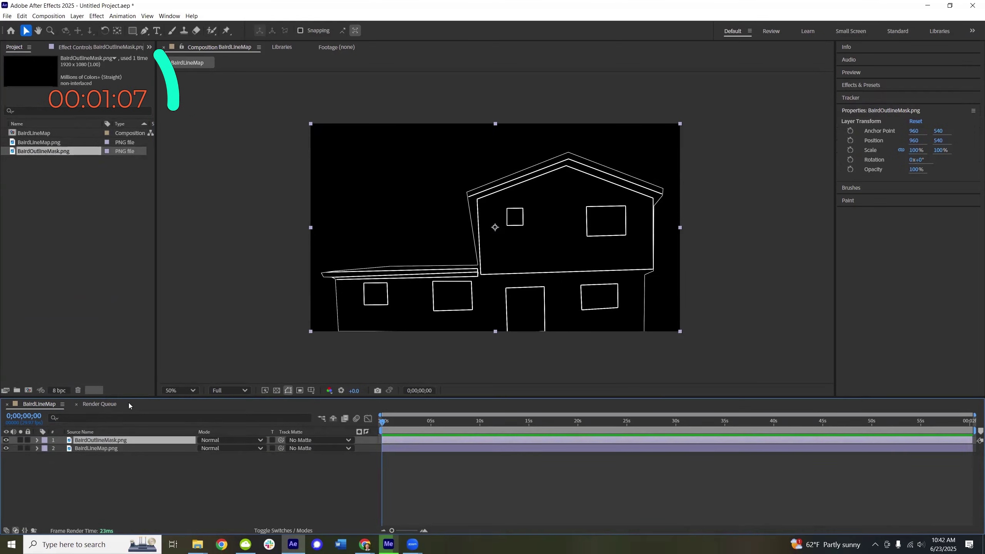
{"action": "left_click", "coordinate": [275, 391]}
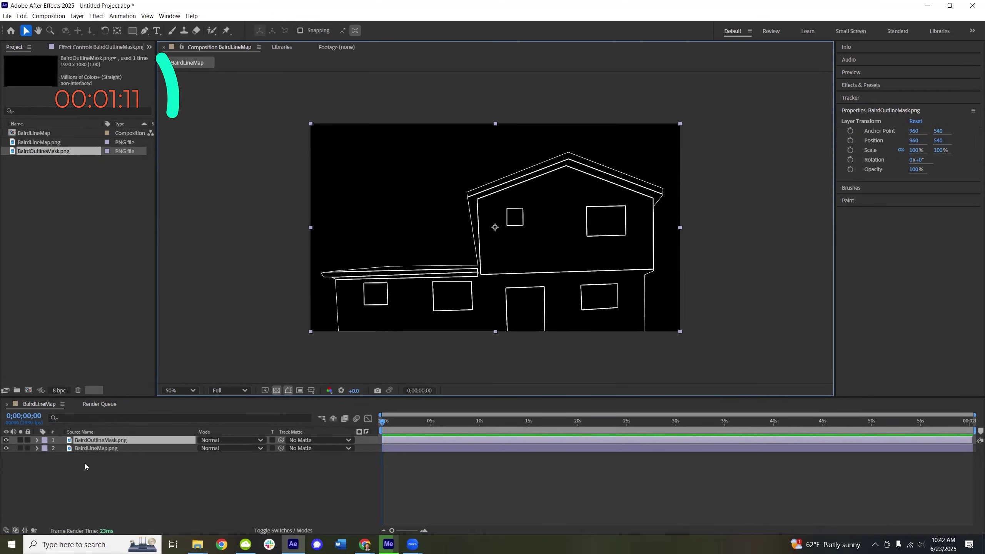
- Set the BairdLineMap.png layer's blending mode to Screen
{"action": "left_click", "coordinate": [90, 449]}
{"action": "left_click", "coordinate": [217, 451]}
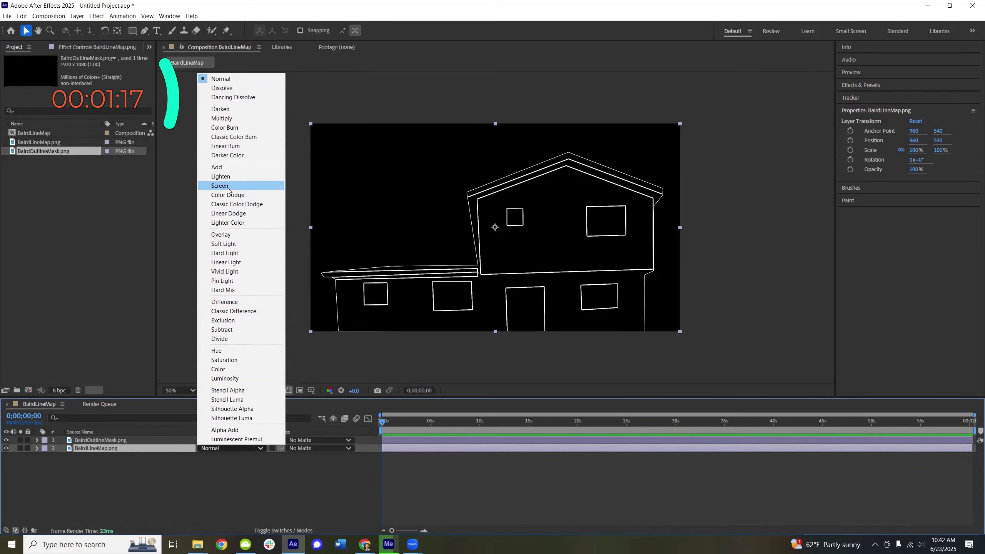
{"action": "left_click", "coordinate": [295, 218]}
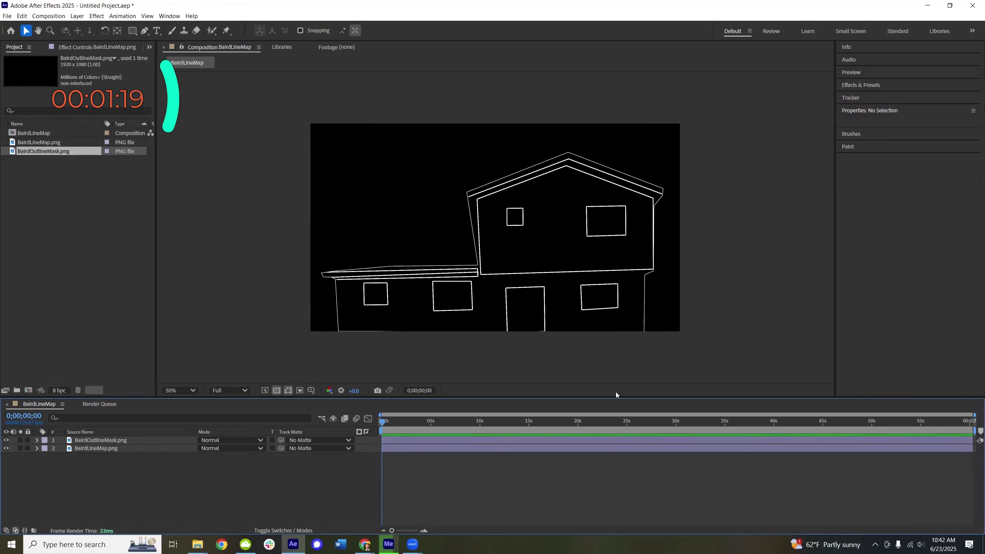
{"action": "left_click", "coordinate": [88, 449]}
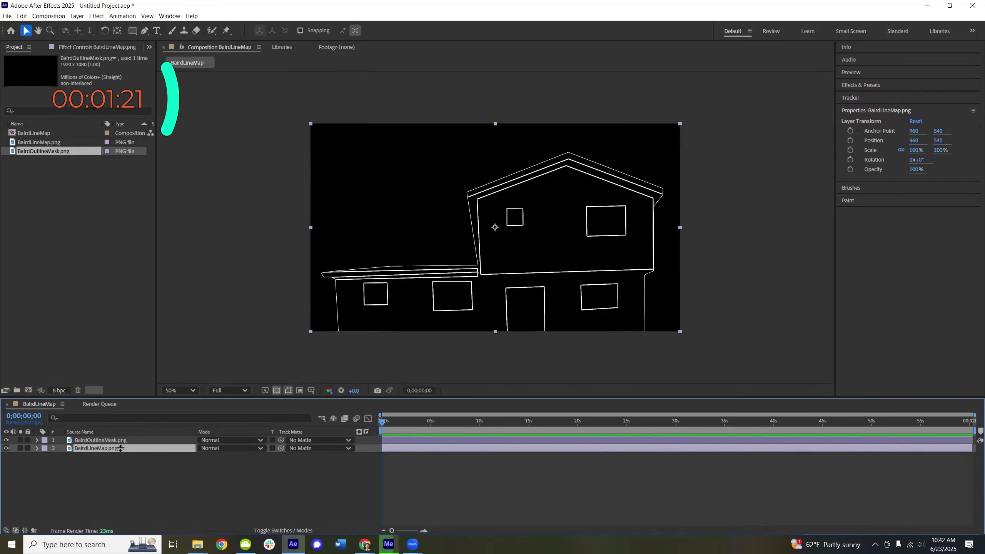
{"action": "left_click", "coordinate": [214, 448]}
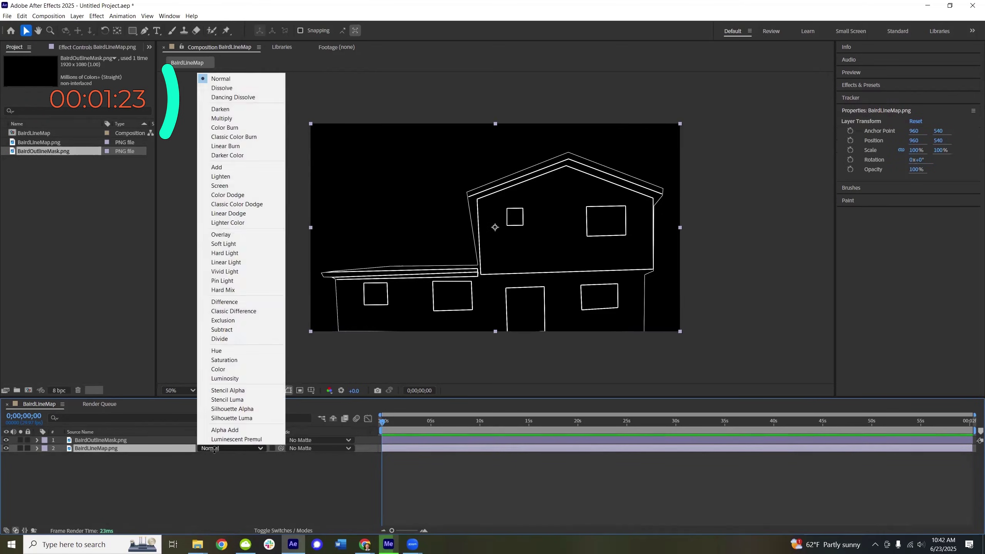
{"action": "left_click", "coordinate": [232, 186]}
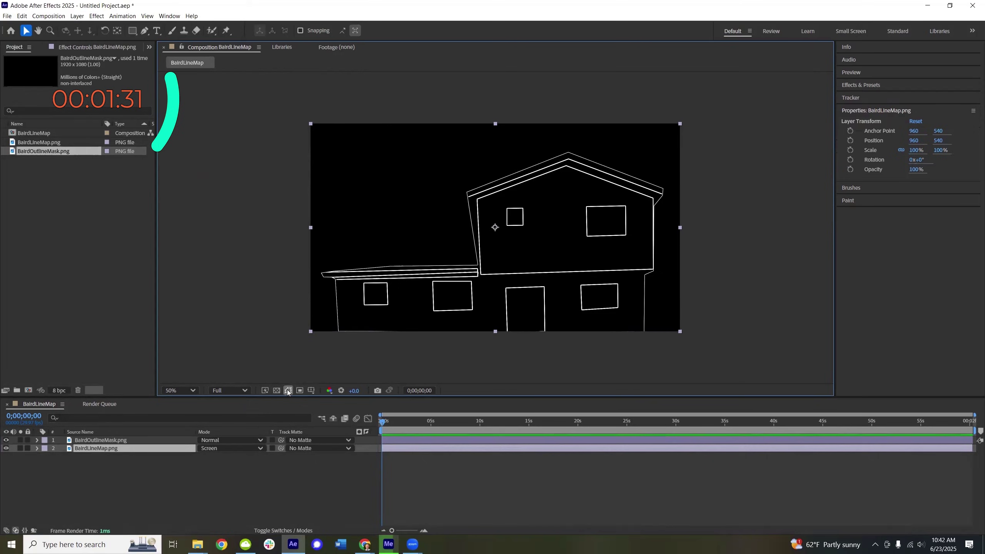
{"action": "left_click", "coordinate": [165, 472]}
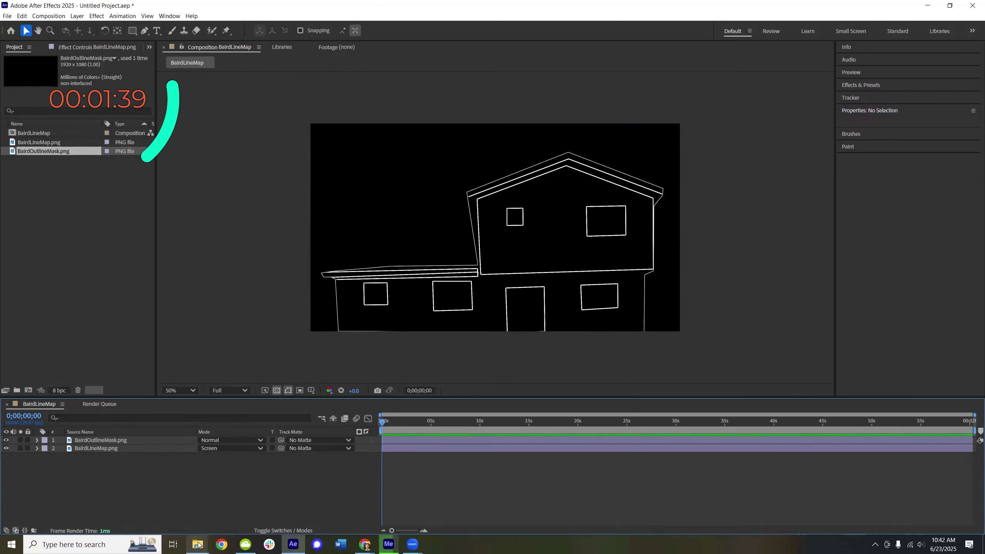
- Import the BOO_GhostsOnParade_TV_H video from the TV - Horizontal folder into the project
{"action": "mouse_move", "coordinate": [198, 545]}
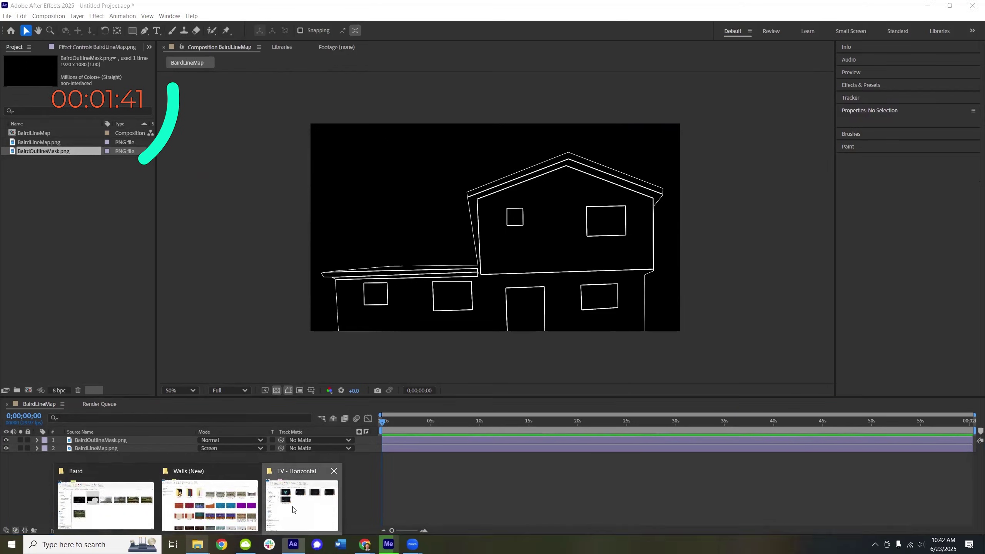
{"action": "left_click", "coordinate": [302, 502]}
{"action": "left_click", "coordinate": [608, 351]}
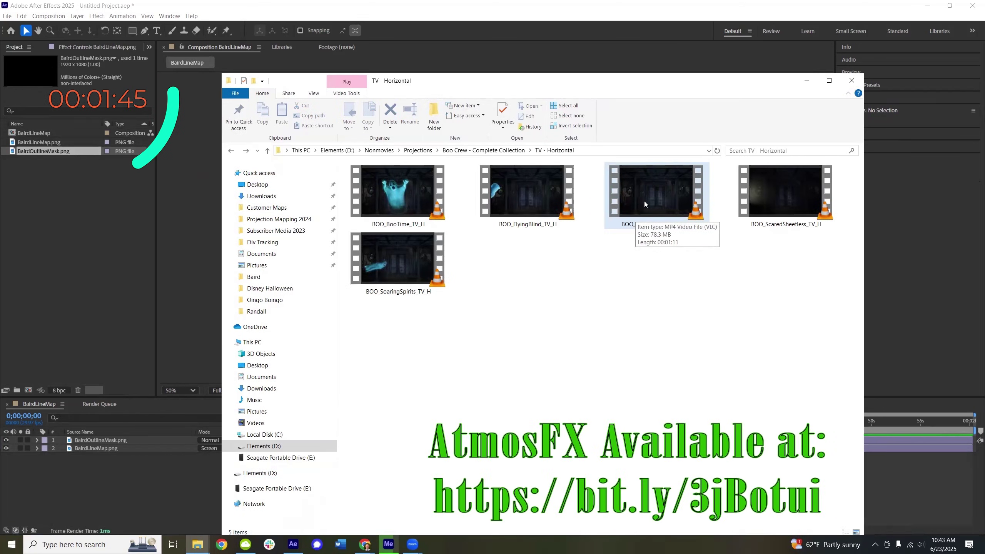
{"action": "left_click_drag", "start_coordinate": [644, 201], "coordinate": [85, 261]}
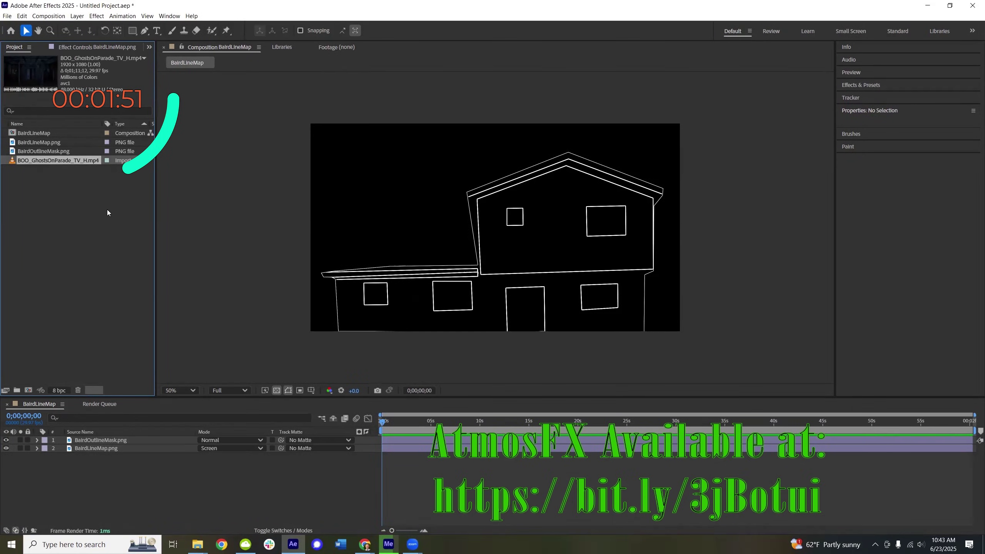
- Preview the BOO_GhostsOnParade_TV_H video in VLC, skim through its early part, and return to After Effects
{"action": "key", "text": "alt+Tab"}
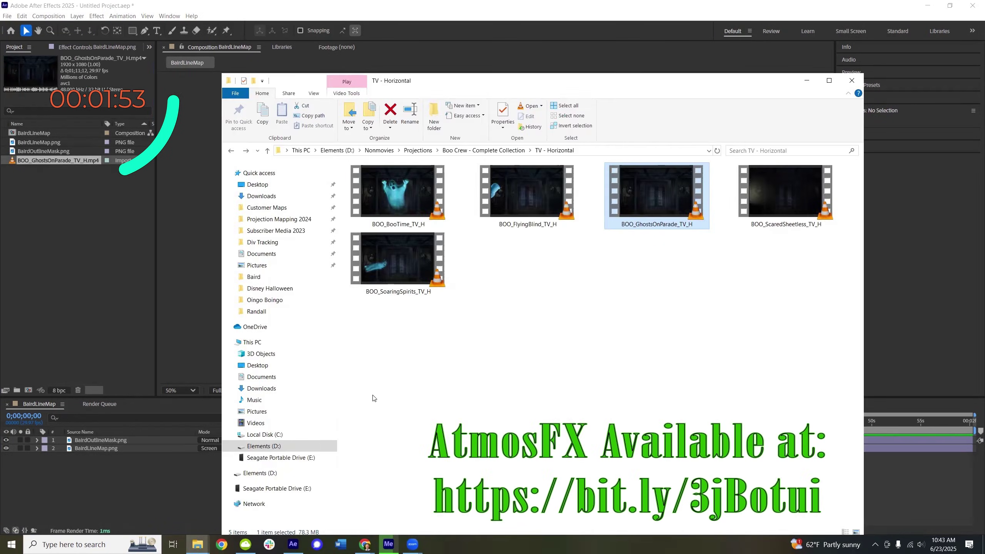
{"action": "key", "text": "Return"}
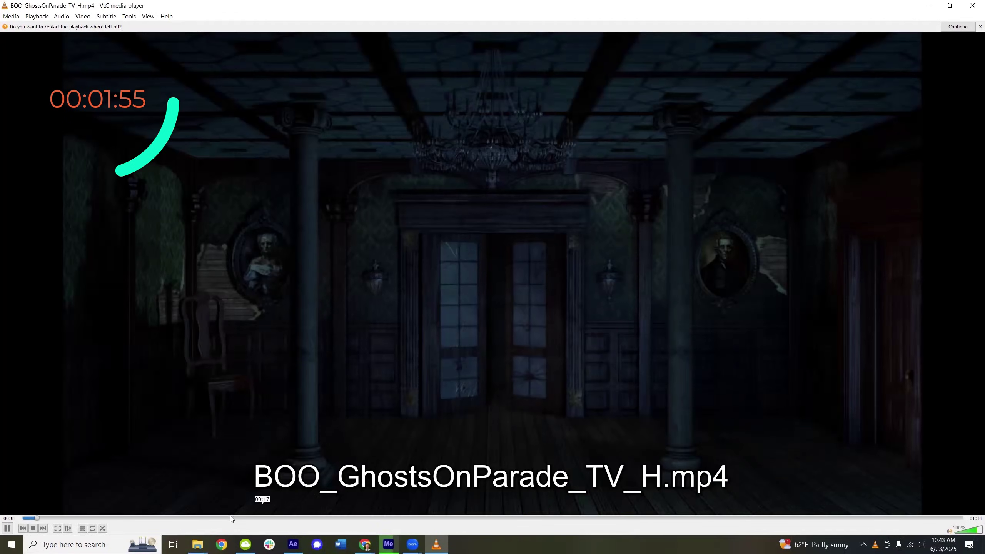
{"action": "left_click", "coordinate": [124, 517]}
{"action": "left_click_drag", "start_coordinate": [124, 518], "coordinate": [167, 515]}
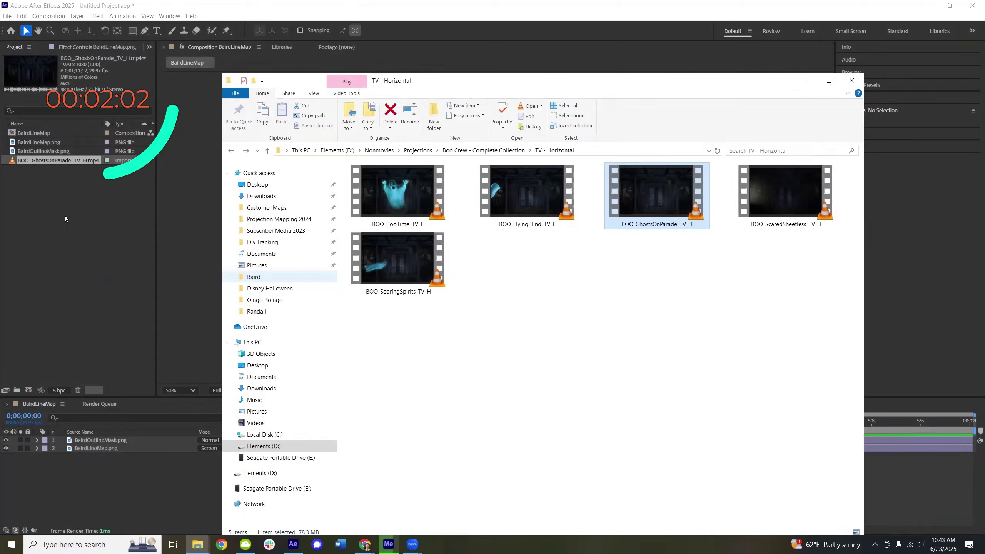
{"action": "left_click", "coordinate": [65, 218]}
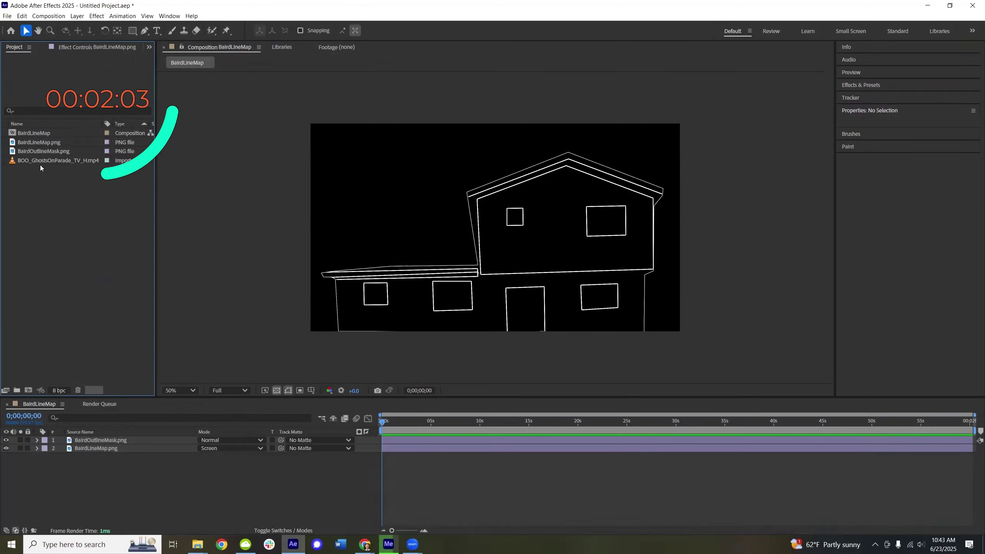
- Add the ghosts video as the lowest layer and scale it to about 34.8 × 37.8% over the house's lower floor at about 1352, 856
{"action": "left_click_drag", "start_coordinate": [42, 165], "coordinate": [149, 457]}
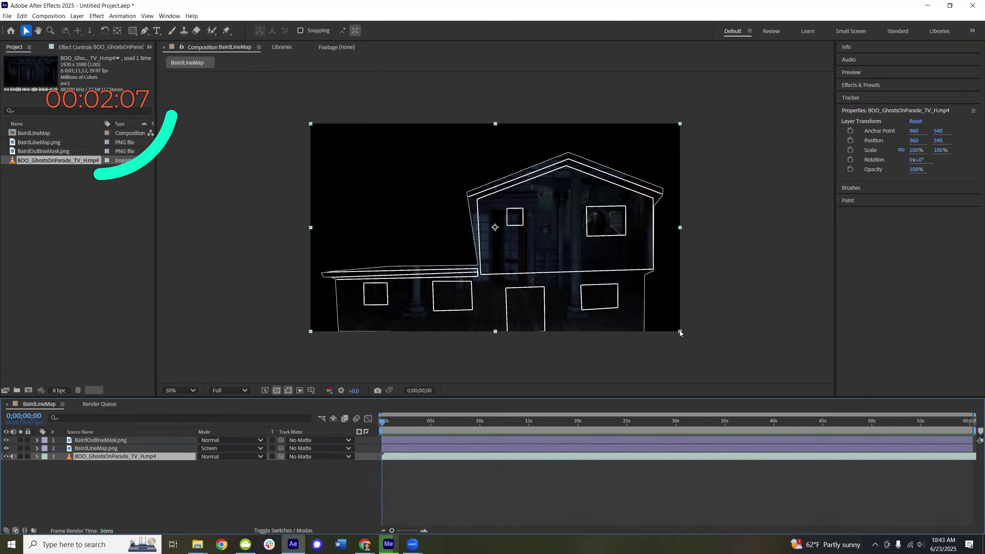
{"action": "left_click_drag", "start_coordinate": [680, 330], "coordinate": [611, 305]}
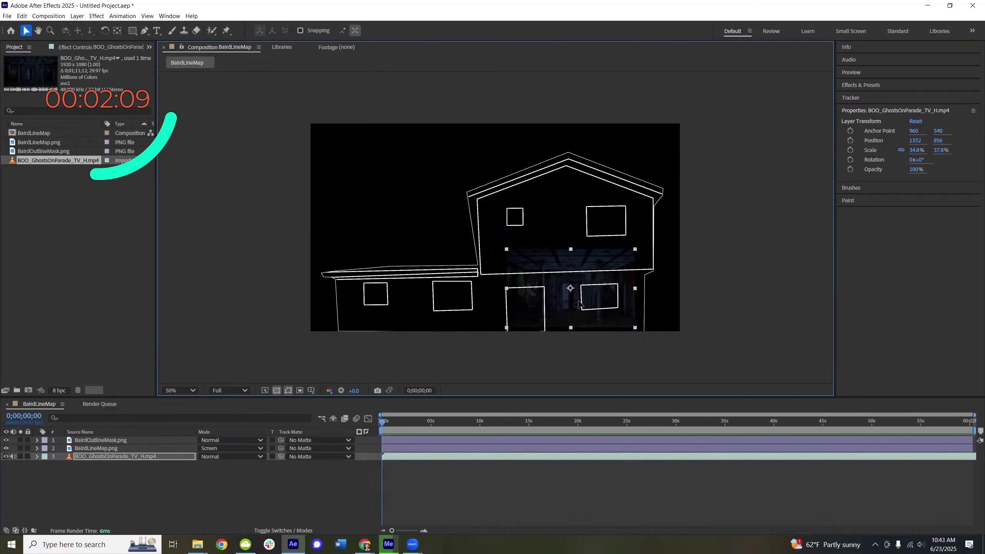
- Go to 0;00;03;16 and apply the Brightness & Contrast effect to the ghosts video layer through FX Console
{"action": "left_click_drag", "start_coordinate": [381, 424], "coordinate": [418, 421]}
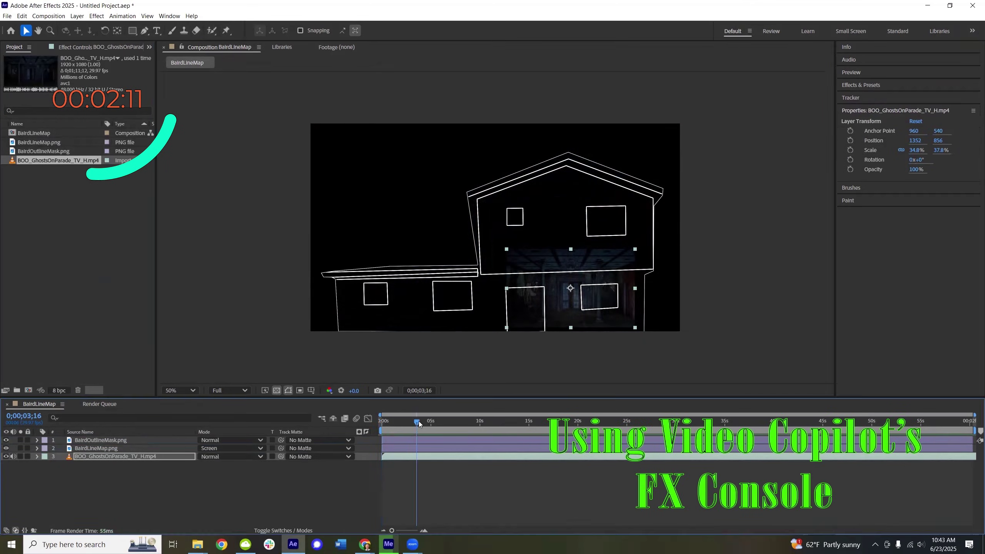
{"action": "key", "text": "ctrl+space"}
{"action": "type", "text": "por"}
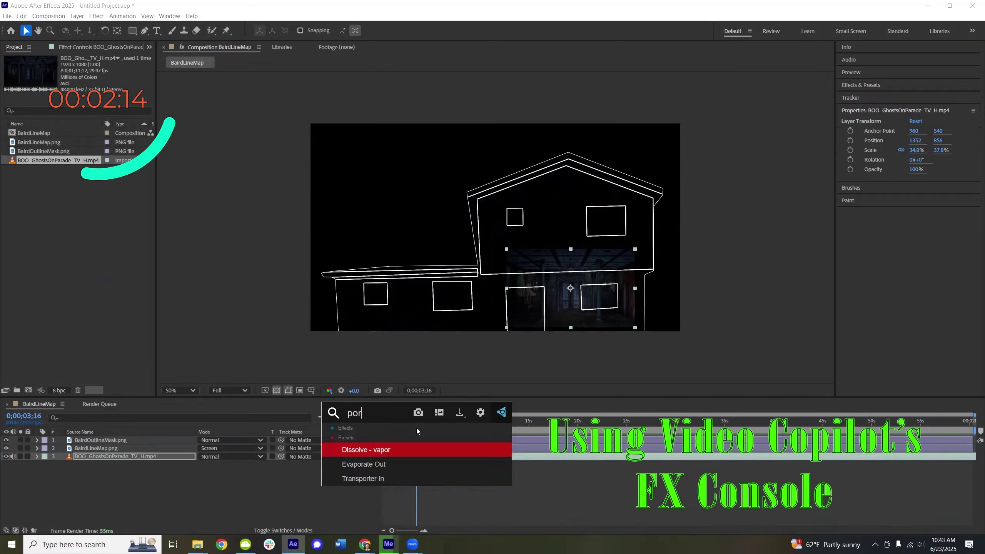
{"action": "key", "text": "BackSpace"}
{"action": "key", "text": "BackSpace"}
{"action": "type", "text": "roje"}
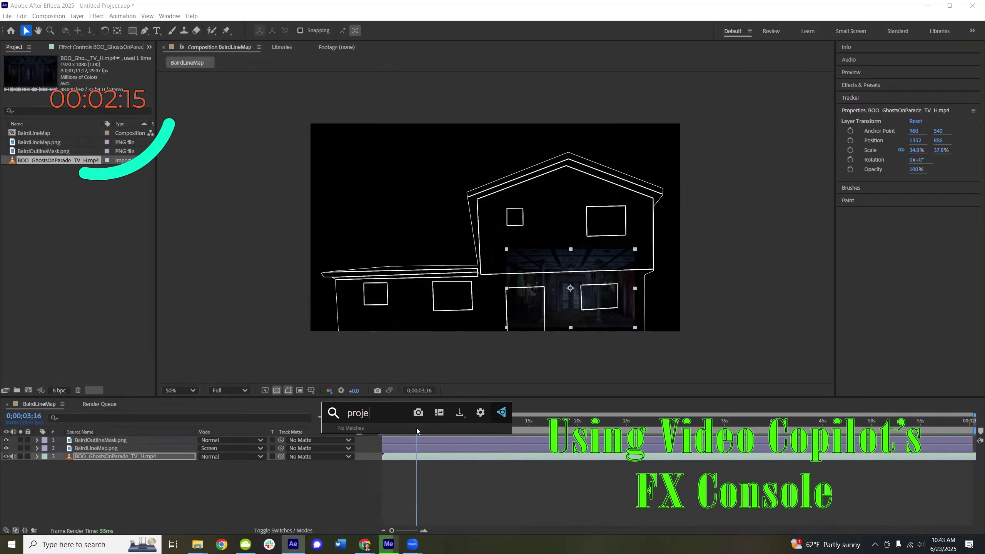
{"action": "key", "text": "BackSpace"}
{"action": "key", "text": "BackSpace"}
{"action": "key", "text": "BackSpace"}
{"action": "key", "text": "BackSpace"}
{"action": "type", "text": "bright"}
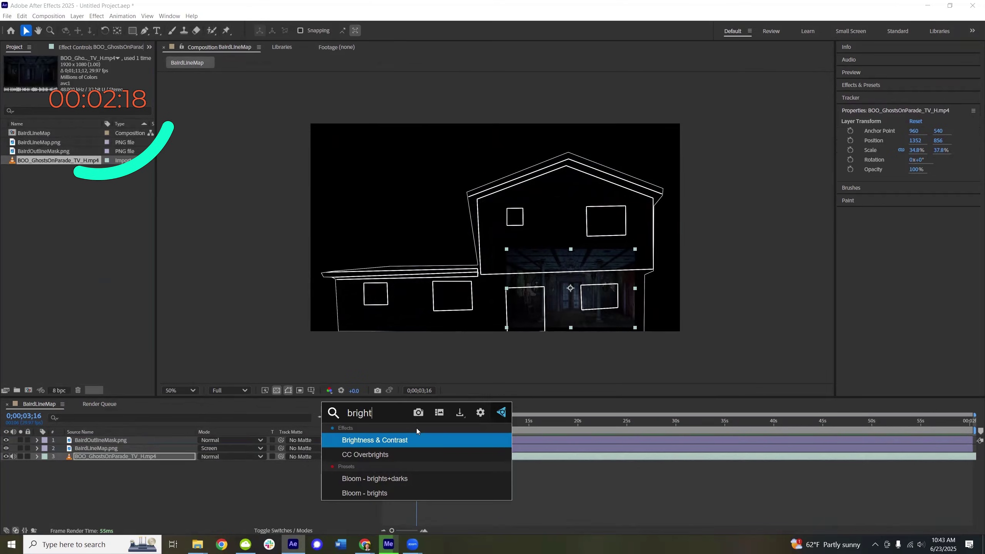
{"action": "key", "text": "Return"}
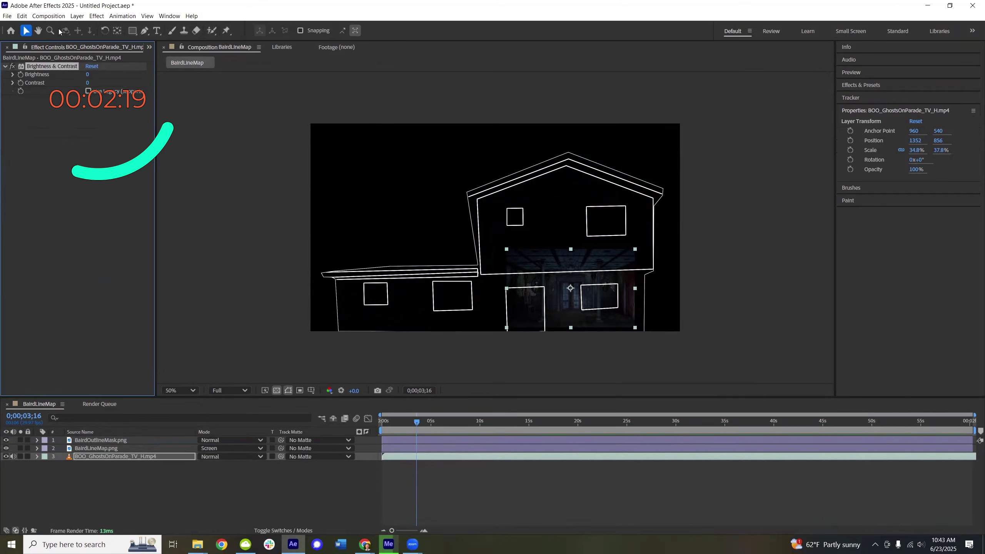
- Set the ghosts video's brightness to 102 and contrast to 18, and add a Hue/Saturation effect with raised master saturation
{"action": "mouse_move", "coordinate": [86, 74]}
{"action": "left_mouse_down"}
{"action": "mouse_move", "coordinate": [129, 66]}
{"action": "mouse_move", "coordinate": [99, 82]}
{"action": "left_mouse_up"}
{"action": "double_click", "coordinate": [99, 84]}
{"action": "type", "text": "h"}
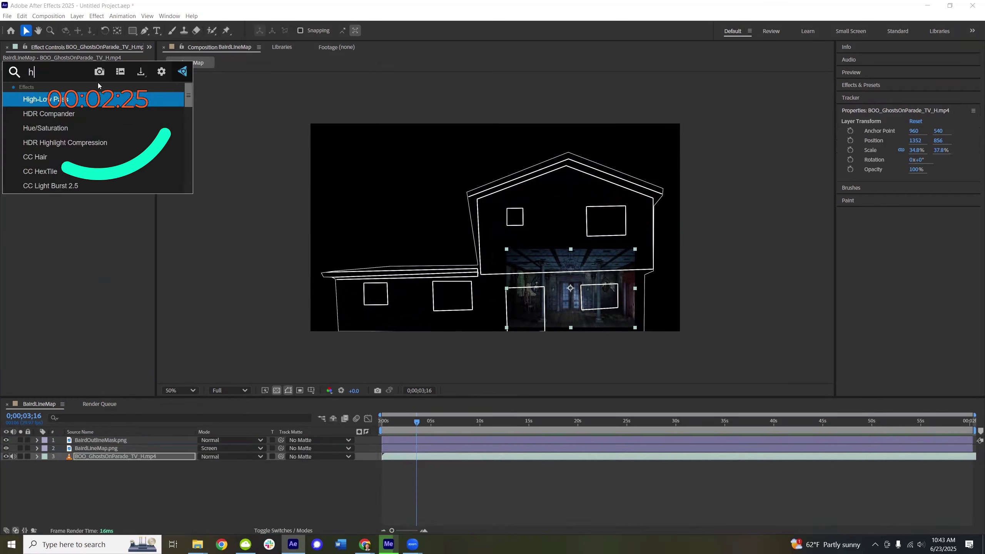
{"action": "type", "text": "ue"}
{"action": "key", "text": "Return"}
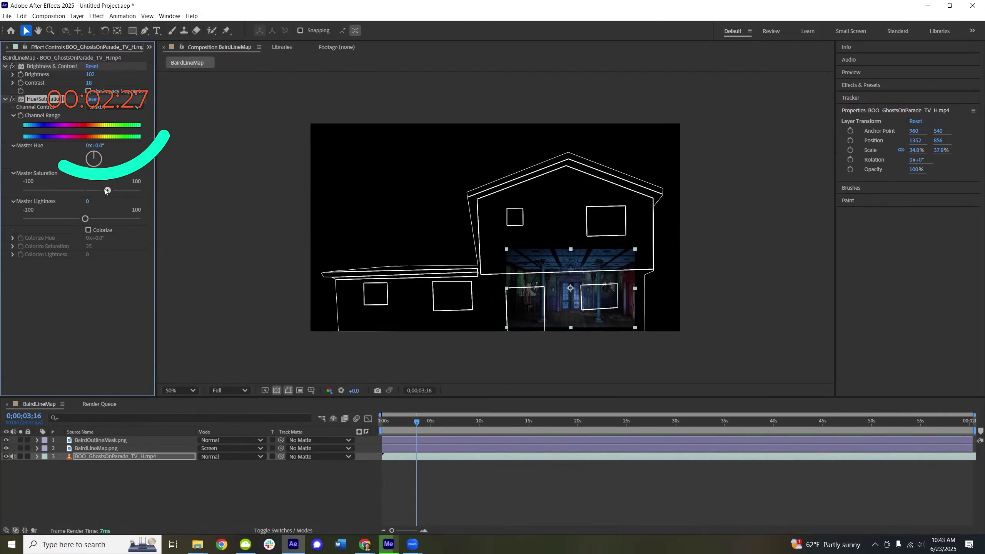
- At 0;00;15;17, shrink the ghosts video to about 16.4 × 18.9% and place it between the low wing's two windows at about 524, 943
{"action": "left_click_drag", "start_coordinate": [451, 423], "coordinate": [535, 429]}
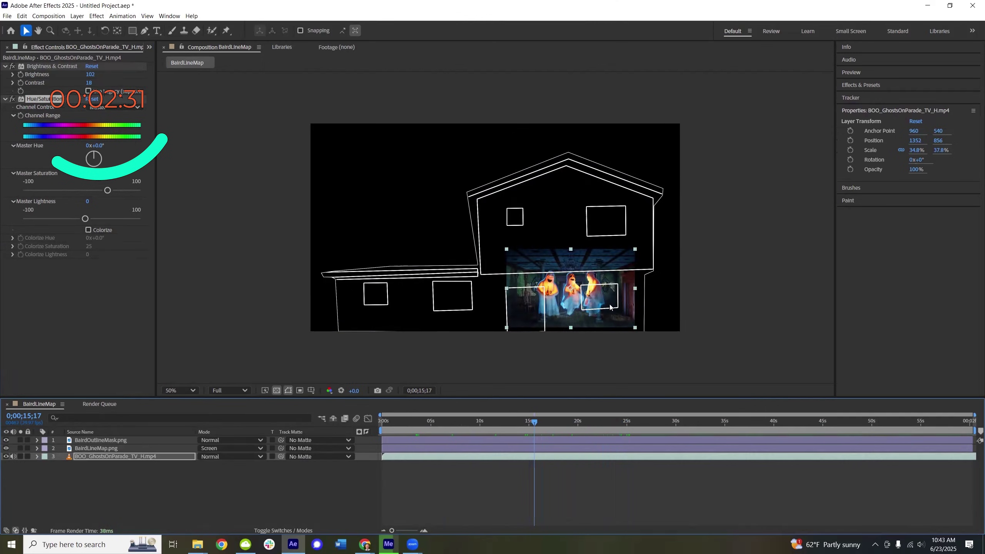
{"action": "left_click_drag", "start_coordinate": [635, 329], "coordinate": [466, 252]}
{"action": "key", "text": "period"}
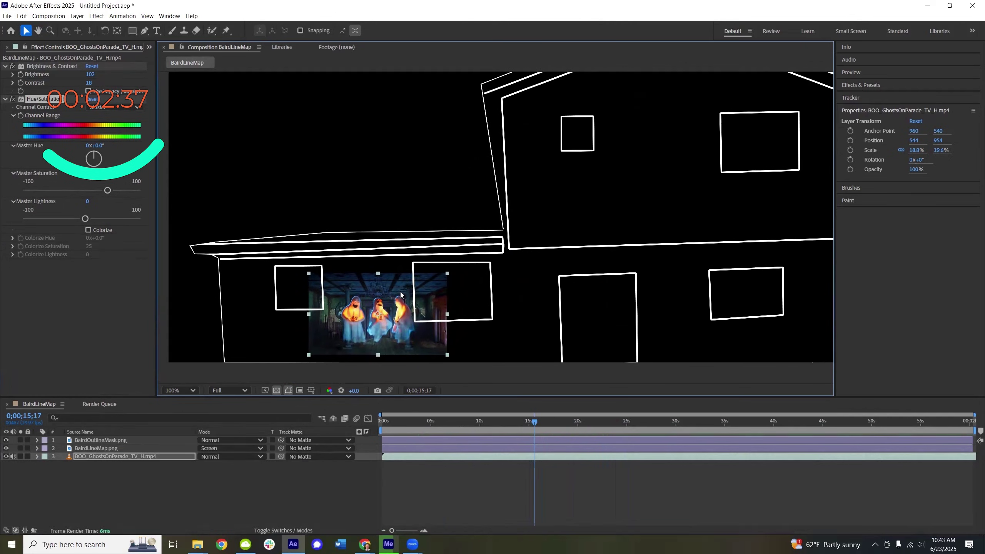
{"action": "mouse_move", "coordinate": [403, 317]}
{"action": "left_mouse_down"}
{"action": "mouse_move", "coordinate": [366, 320]}
{"action": "mouse_move", "coordinate": [660, 328]}
{"action": "mouse_move", "coordinate": [756, 317]}
{"action": "mouse_move", "coordinate": [388, 317]}
{"action": "left_mouse_up"}
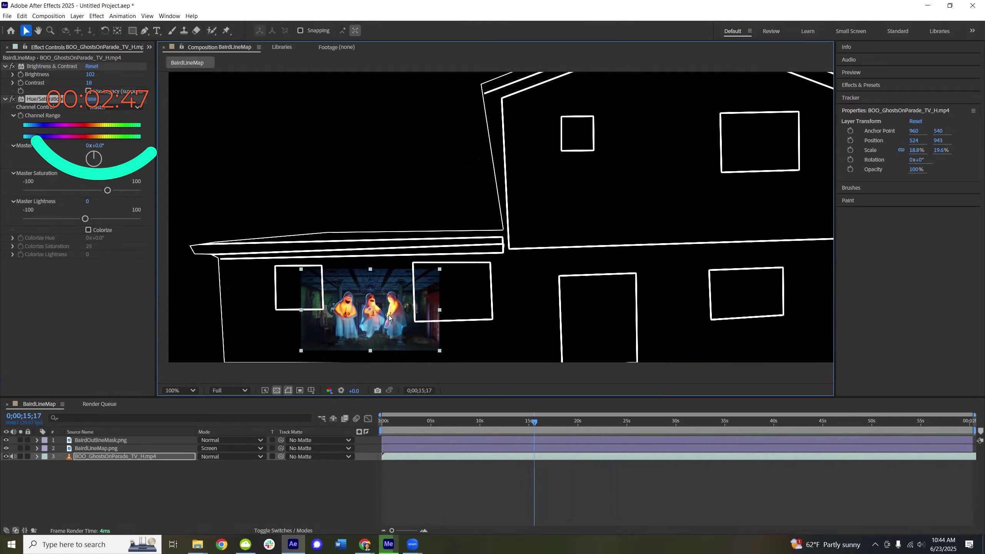
{"action": "left_click_drag", "start_coordinate": [433, 352], "coordinate": [424, 350]}
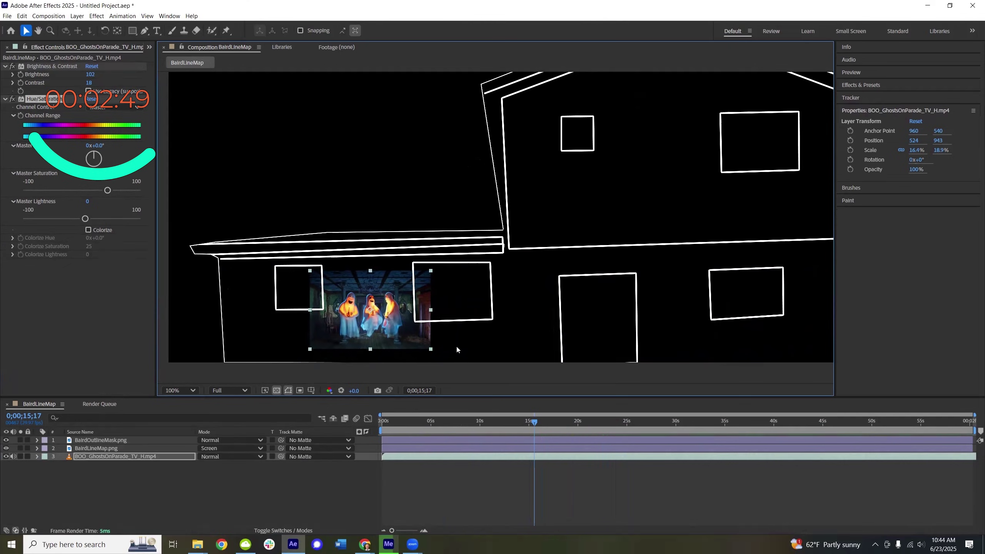
- Nudge the ghosts video 12 pixels left and 4 pixels up, to position 512, 939
{"action": "key", "text": "h"}
{"action": "left_click_drag", "start_coordinate": [502, 326], "coordinate": [507, 289]}
{"action": "key", "text": "v"}
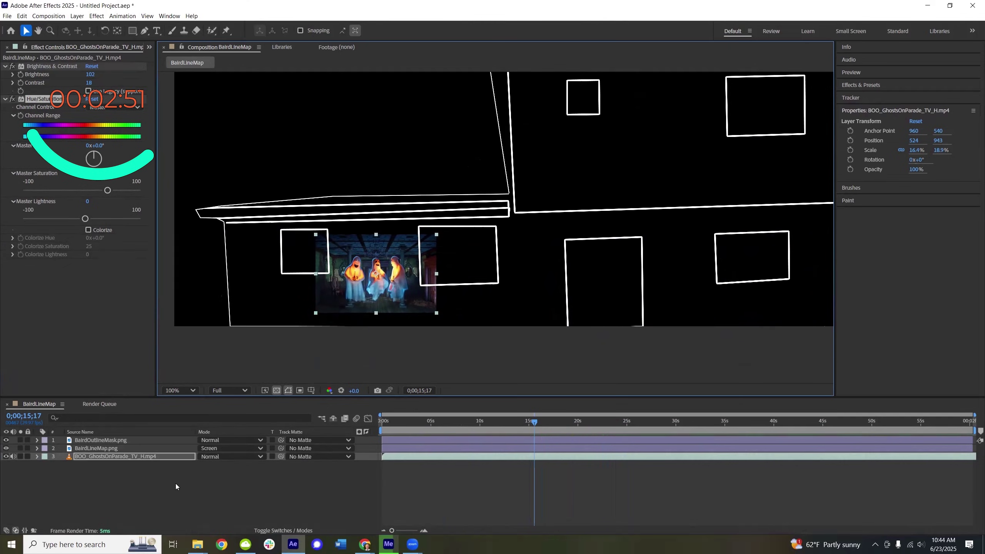
{"action": "key", "text": "Left"}
{"action": "key", "text": "Left"}
{"action": "key", "text": "Left"}
{"action": "key", "text": "Left"}
{"action": "key", "text": "Left"}
{"action": "key", "text": "Left"}
{"action": "key", "text": "Left"}
{"action": "key", "text": "Left"}
{"action": "key", "text": "Left"}
{"action": "key", "text": "Left"}
{"action": "key", "text": "Left"}
{"action": "key", "text": "Left"}
{"action": "key", "text": "Up"}
{"action": "key", "text": "Up"}
{"action": "key", "text": "Up"}
{"action": "key", "text": "Up"}
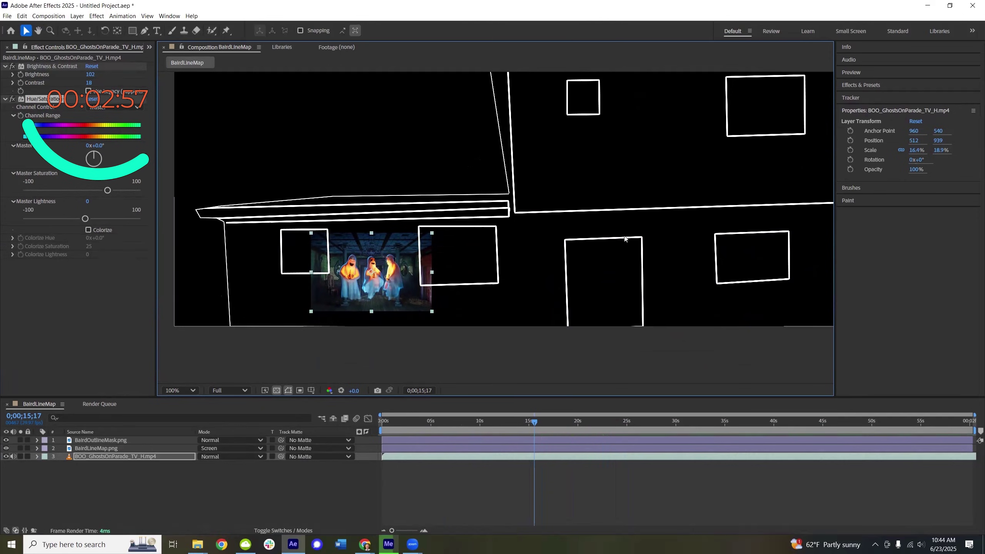
- Import WoodWallBrickMold.png from the subscriber media Walls (New) folder into the BairdLineMap composition
{"action": "left_click_drag", "start_coordinate": [612, 178], "coordinate": [574, 222]}
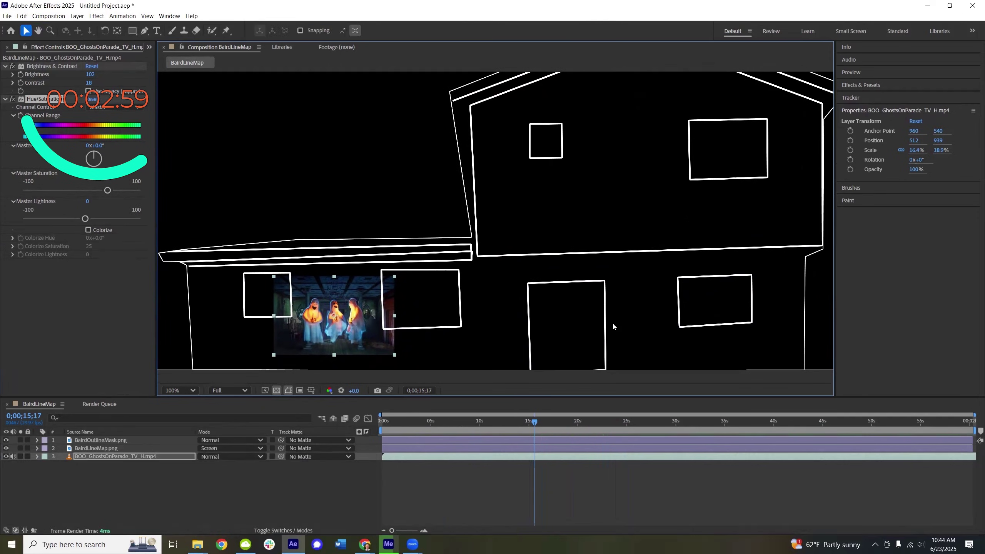
{"action": "mouse_move", "coordinate": [196, 545]}
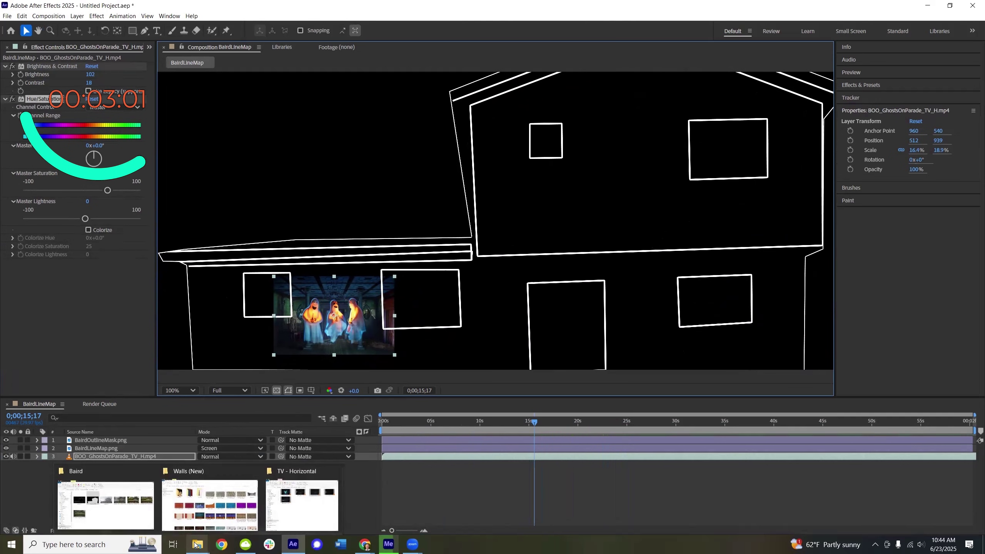
{"action": "left_click", "coordinate": [210, 504]}
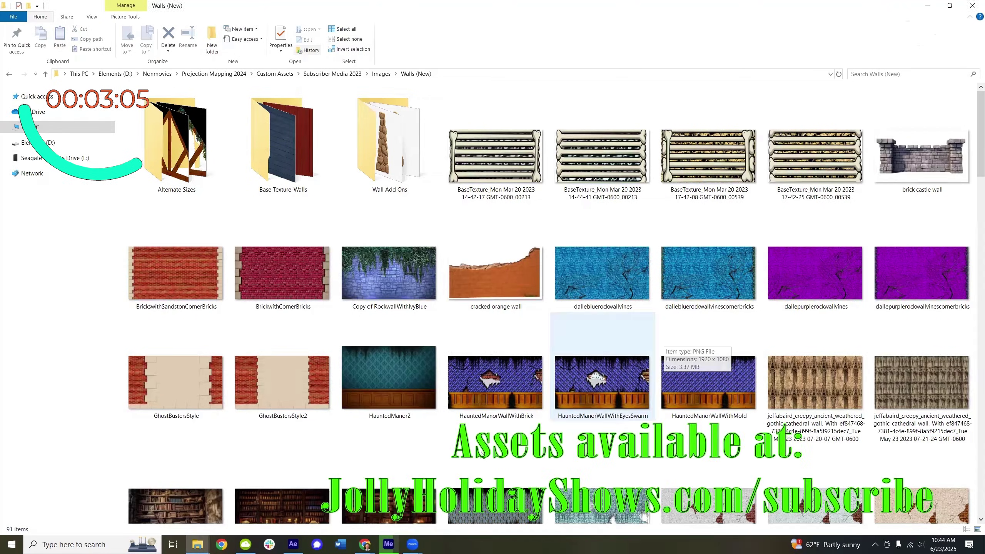
{"action": "scroll", "coordinate": [481, 454], "scroll_direction": "down", "scroll_amount": 1}
{"action": "left_click", "coordinate": [382, 349]}
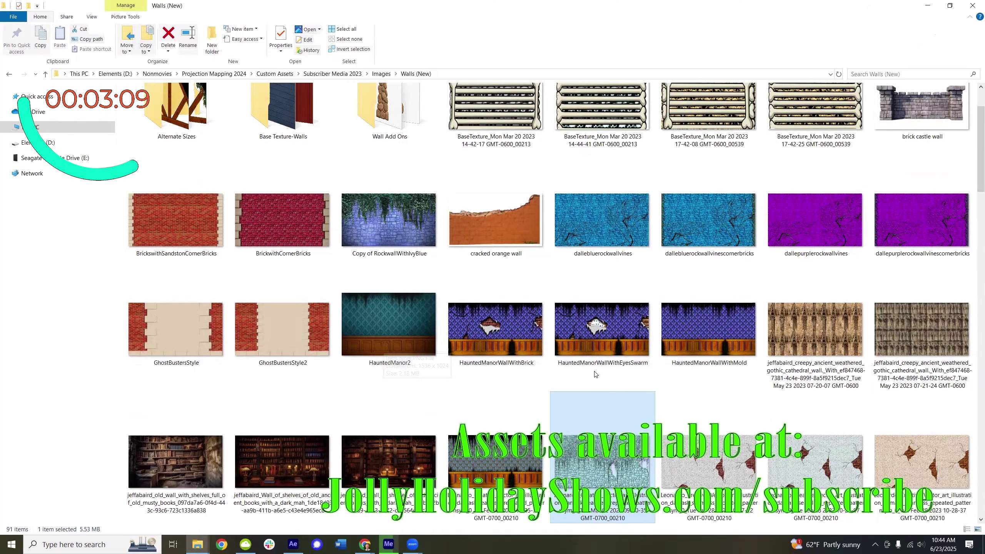
{"action": "scroll", "coordinate": [596, 374], "scroll_direction": "down", "scroll_amount": 7}
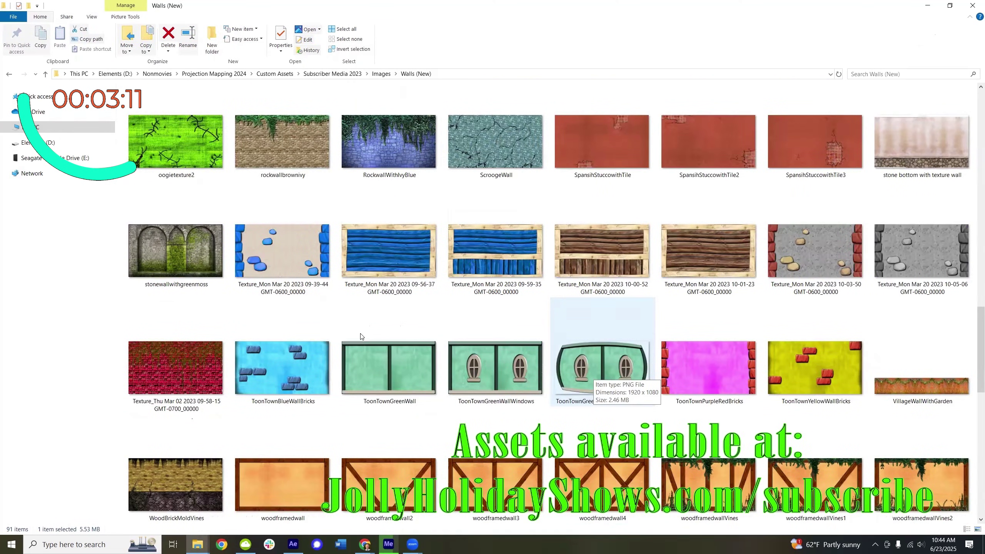
{"action": "scroll", "coordinate": [360, 336], "scroll_direction": "down", "scroll_amount": 2}
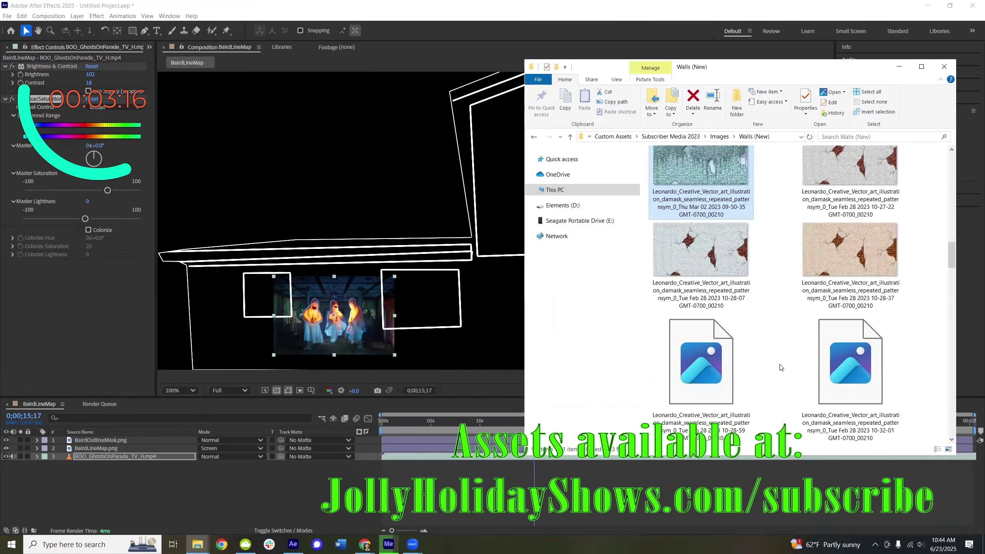
{"action": "scroll", "coordinate": [782, 367], "scroll_direction": "down", "scroll_amount": 15}
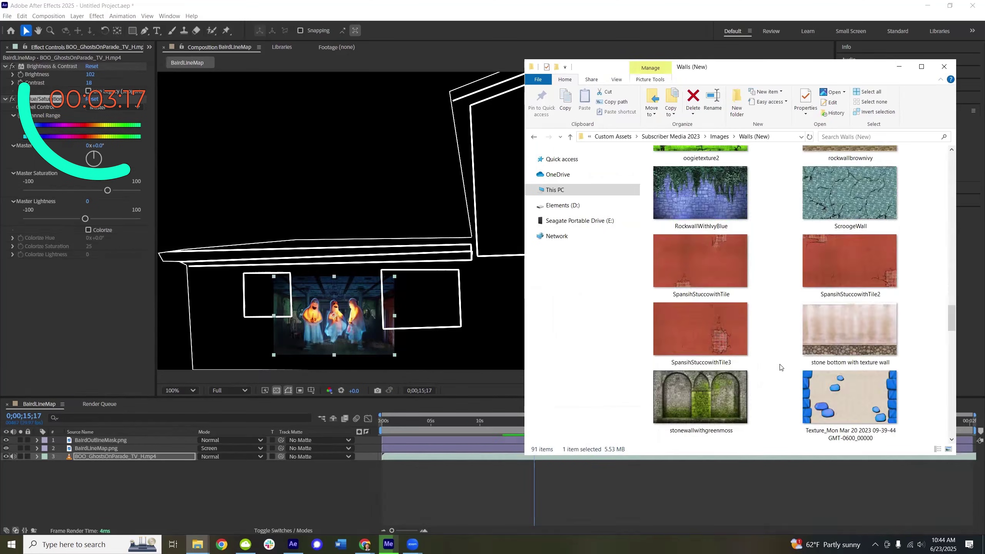
{"action": "scroll", "coordinate": [781, 368], "scroll_direction": "down", "scroll_amount": 5}
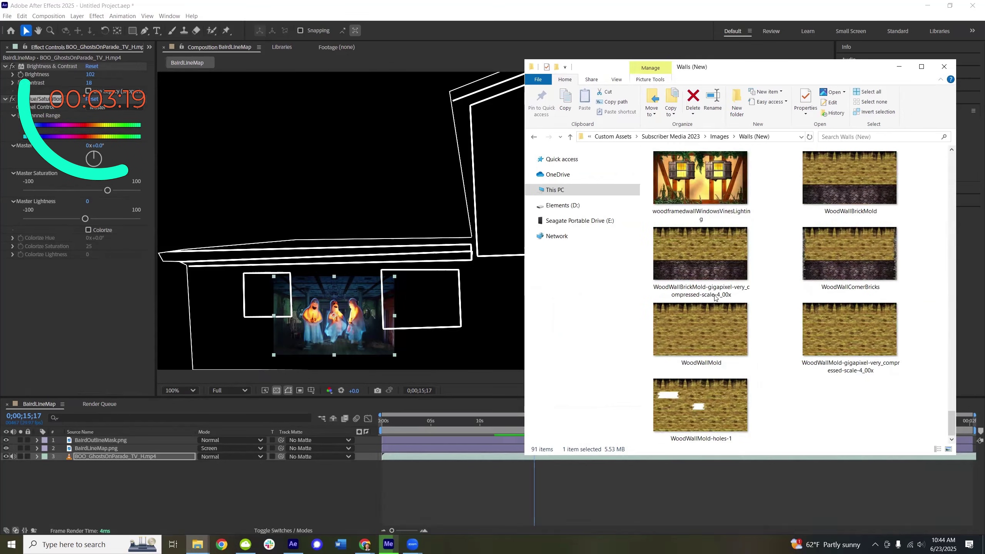
{"action": "left_click_drag", "start_coordinate": [852, 181], "coordinate": [146, 504]}
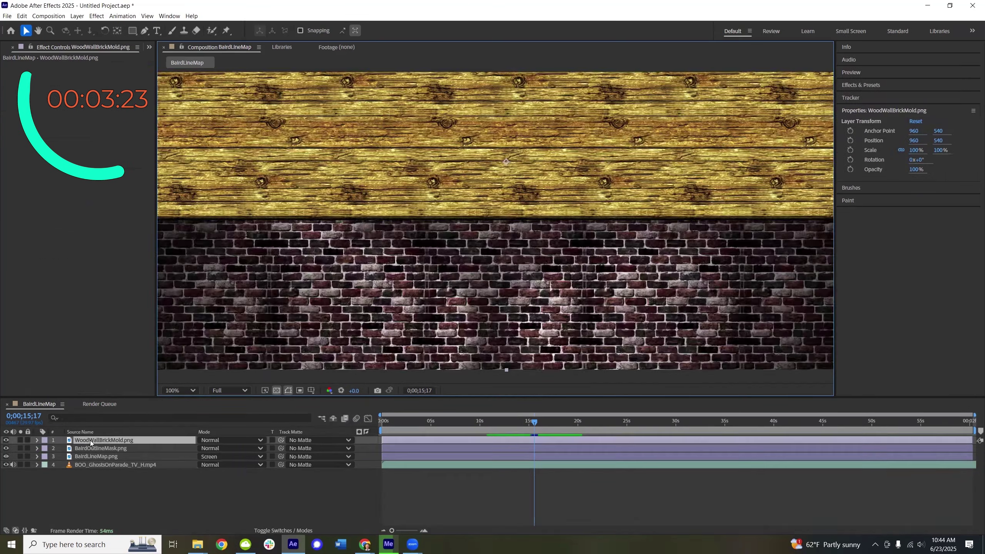
- Move the WoodWallBrickMold layer beneath the BairdOutlineMask and BairdLineMap layers in the stacking order
{"action": "left_click_drag", "start_coordinate": [91, 443], "coordinate": [93, 463]}
{"action": "key", "text": "ctrl+bracketleft"}
{"action": "key", "text": "ctrl+bracketleft"}
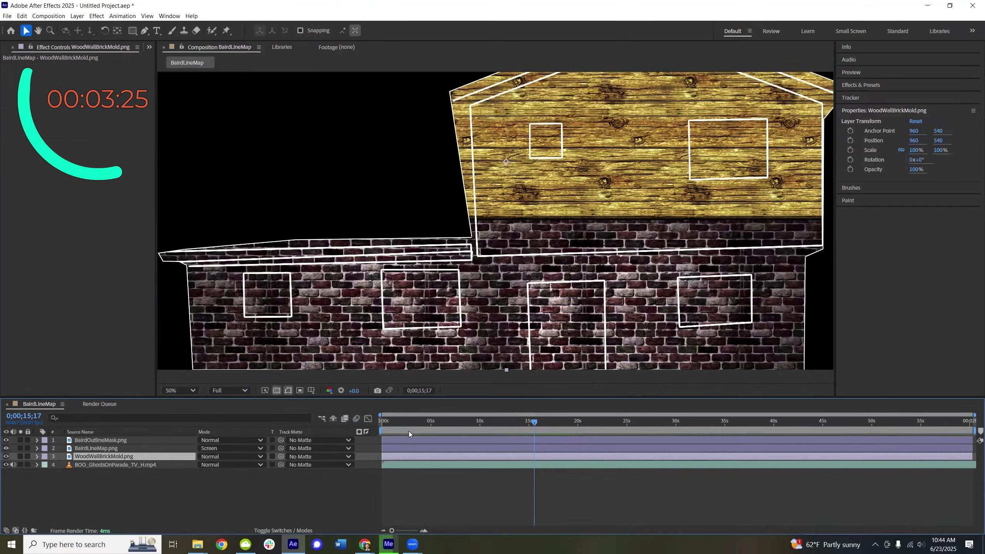
- Scale the wood-and-brick wall to about 49.6 × 74.6% and place it over the two-storey section at about 1312, 668
{"action": "key", "text": "s"}
{"action": "key", "text": "comma"}
{"action": "left_click_drag", "start_coordinate": [224, 464], "coordinate": [206, 465]}
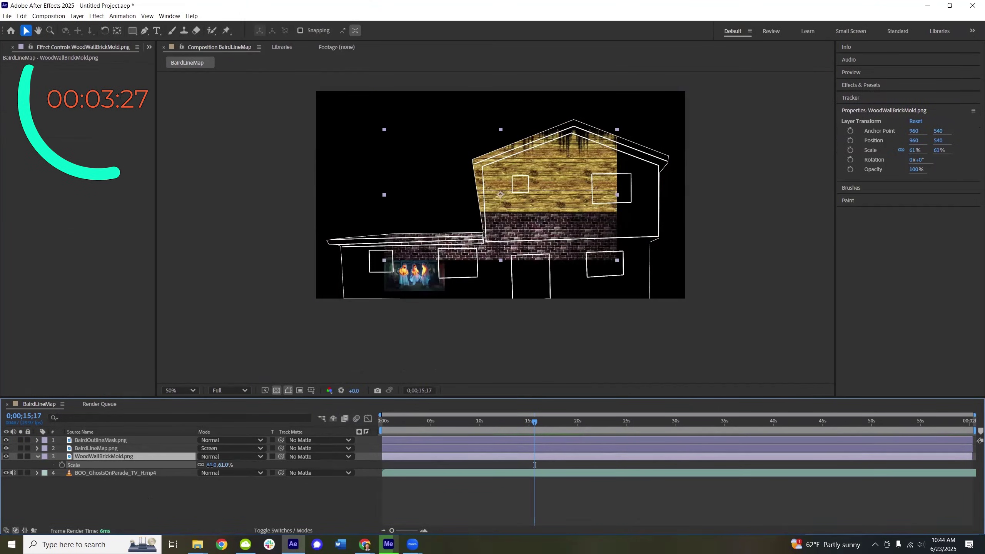
{"action": "left_click_drag", "start_coordinate": [513, 193], "coordinate": [598, 205]}
{"action": "left_click_drag", "start_coordinate": [683, 263], "coordinate": [672, 283]}
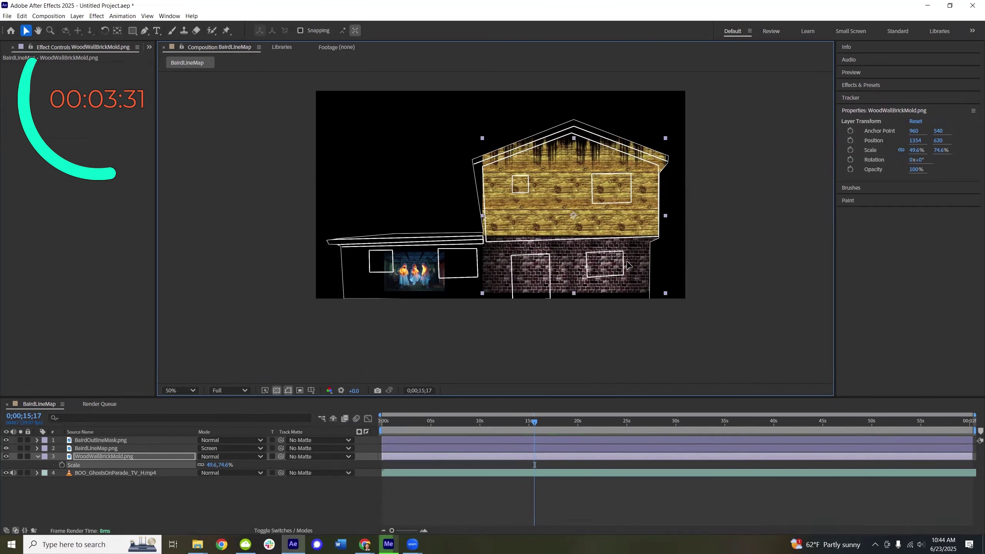
{"action": "left_click_drag", "start_coordinate": [638, 253], "coordinate": [627, 267]}
- Apply the CC Power Pin effect to the wood-and-brick wall layer through FX Console
{"action": "key", "text": "ctrl+space"}
{"action": "type", "text": "power"}
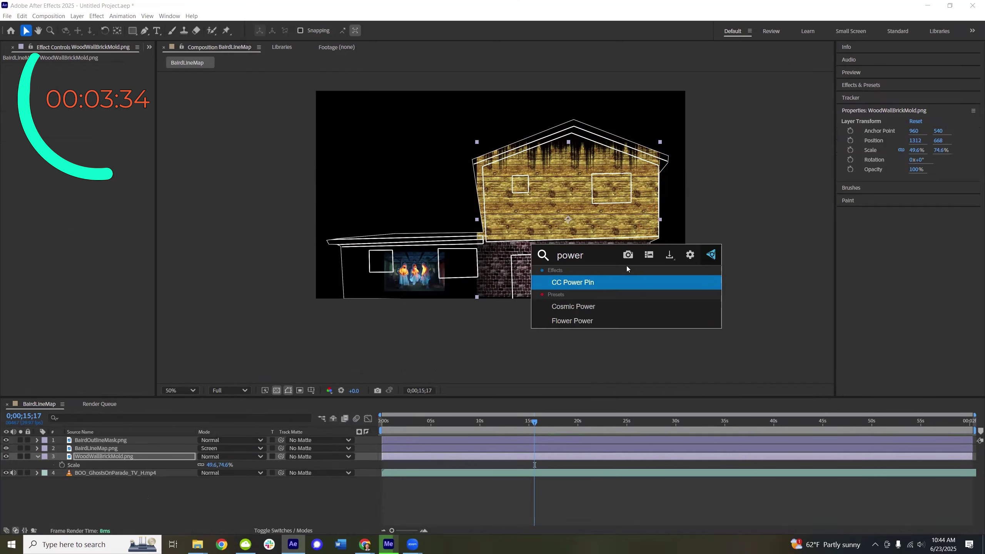
{"action": "key", "text": "Return"}
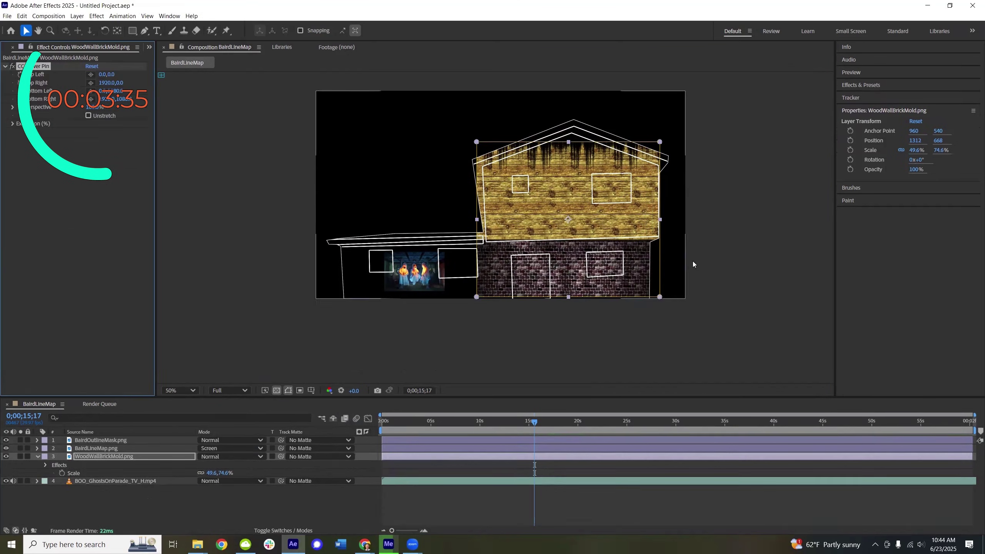
- Fit the wall's power pins around the two-storey section: top corners about 54.5, -164.2 and 1923.9, -210.8, bottom about 121, 1090.7 and 1914.1, 1099.2
{"action": "left_click_drag", "start_coordinate": [660, 298], "coordinate": [650, 299]}
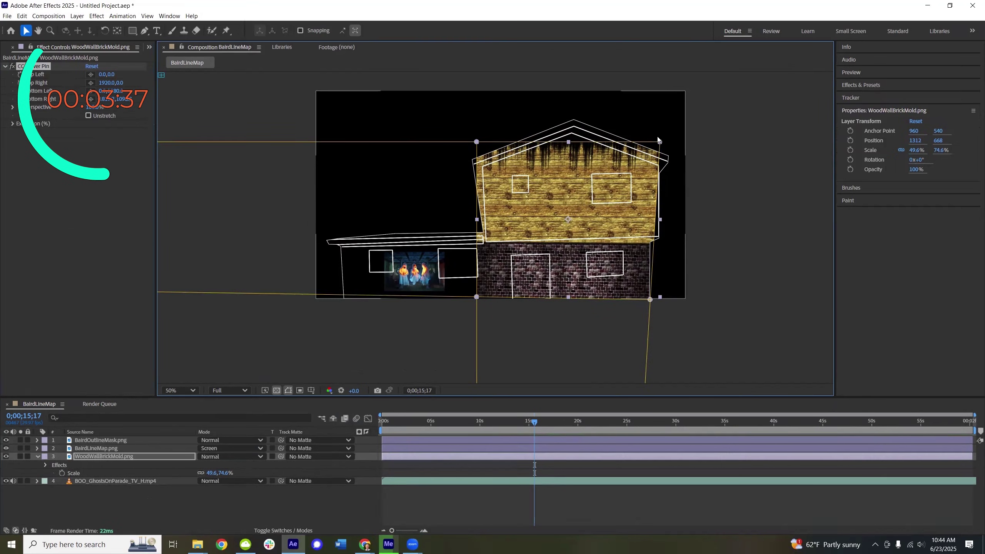
{"action": "left_click_drag", "start_coordinate": [660, 142], "coordinate": [651, 165]}
{"action": "left_click_drag", "start_coordinate": [476, 142], "coordinate": [484, 168]}
{"action": "left_click_drag", "start_coordinate": [477, 298], "coordinate": [488, 299]}
{"action": "left_click_drag", "start_coordinate": [650, 185], "coordinate": [660, 111]}
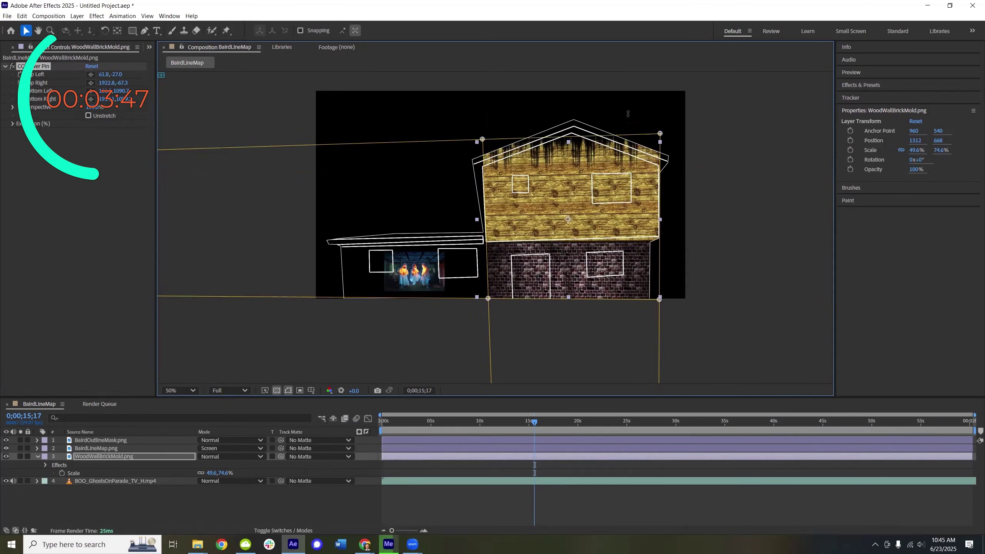
{"action": "left_click_drag", "start_coordinate": [484, 168], "coordinate": [481, 118]}
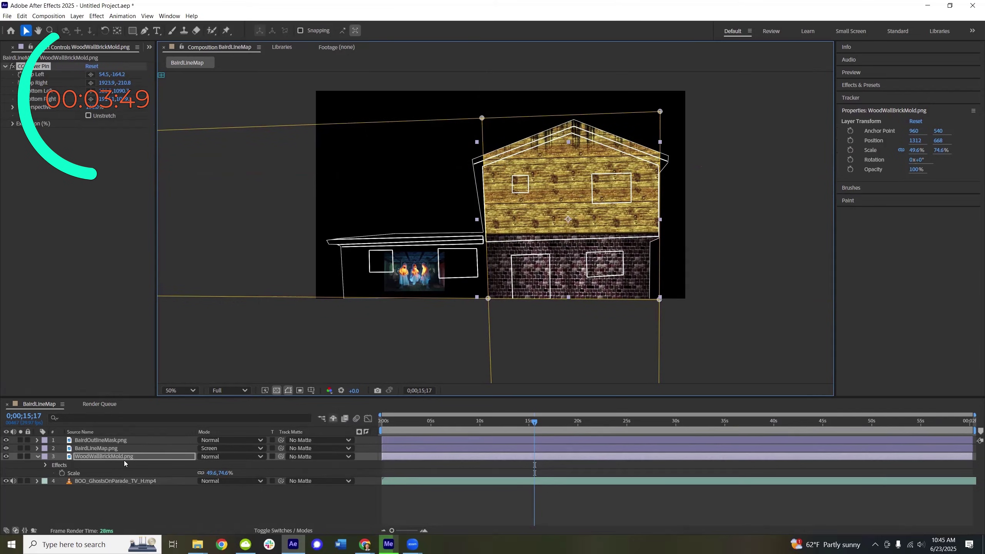
- Add CC RepeTile to the wall layer, ordered above CC Power Pin, and expand the tiling left by 1734 to cover the low wing
{"action": "key", "text": "ctrl+space"}
{"action": "type", "text": "repe"}
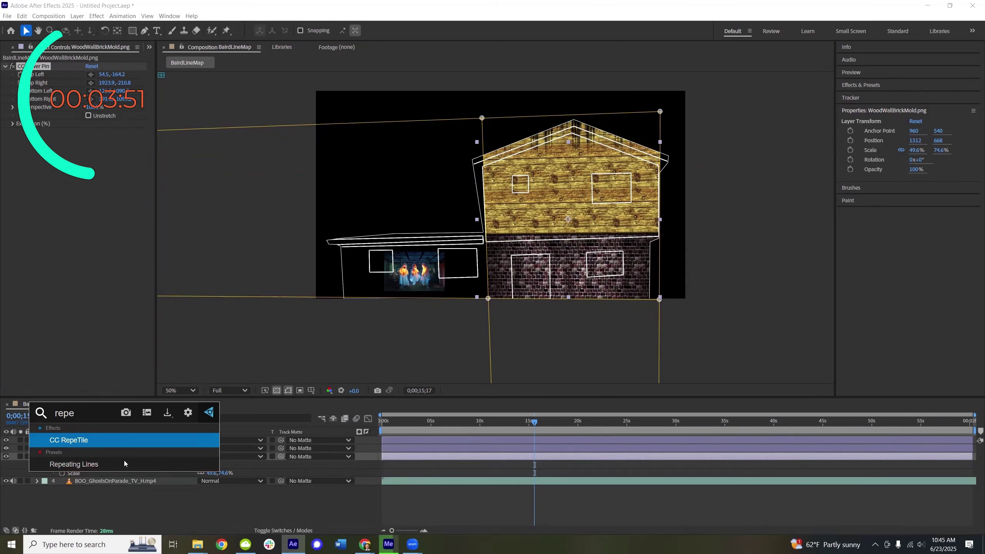
{"action": "key", "text": "Return"}
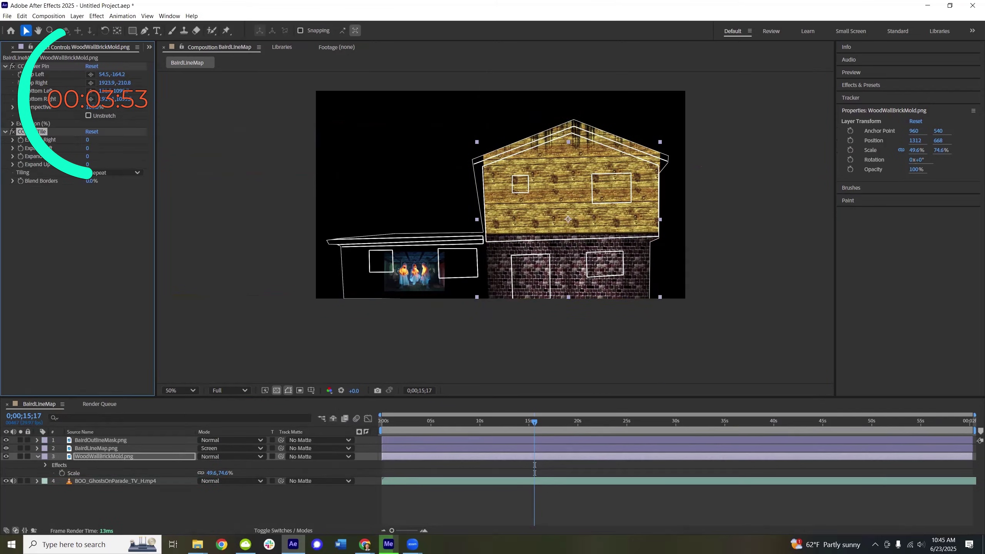
{"action": "left_click_drag", "start_coordinate": [39, 132], "coordinate": [974, 145]}
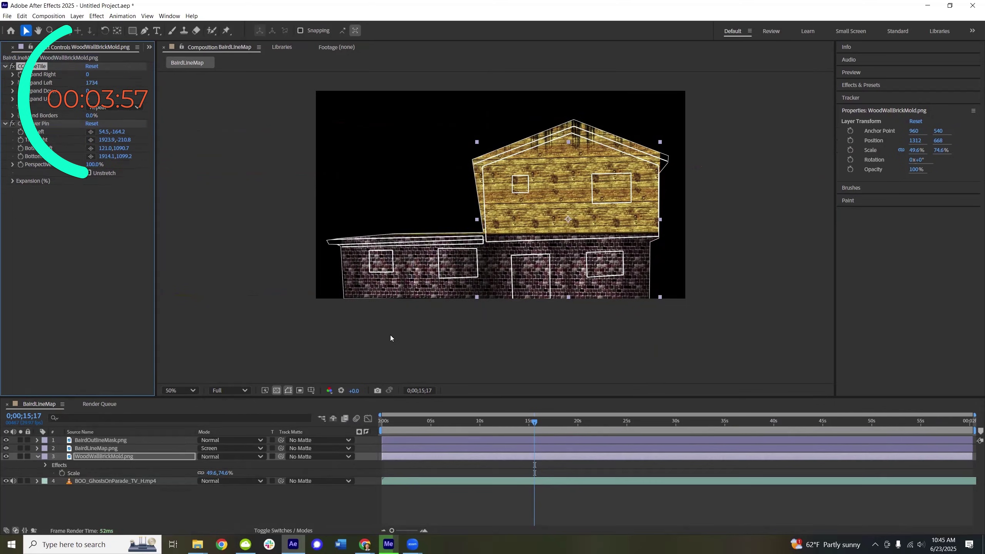
- Lower the wall's two bottom power pins below the frame to about 142.7, 1500.5 and 1911, 1526
{"action": "left_click", "coordinate": [35, 122]}
{"action": "left_click_drag", "start_coordinate": [558, 300], "coordinate": [557, 359]}
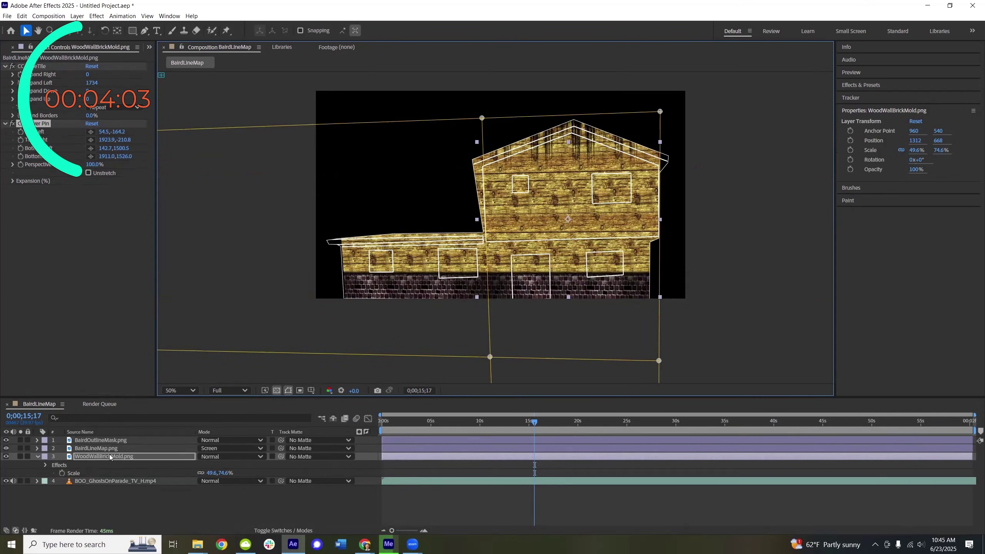
- Move the WoodWallBrickMold layer beneath the ghosts video and hide it
{"action": "left_click_drag", "start_coordinate": [109, 455], "coordinate": [104, 493]}
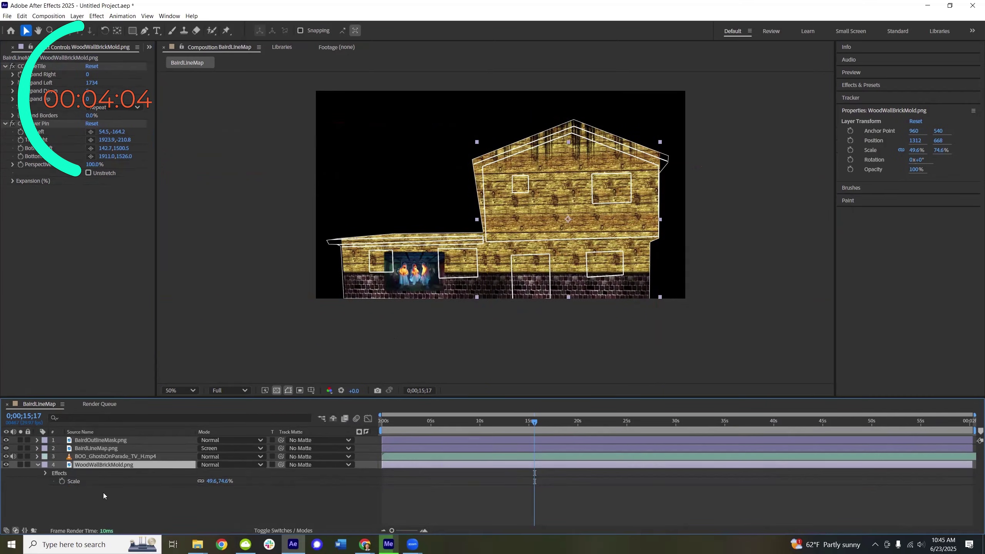
{"action": "left_click", "coordinate": [6, 465]}
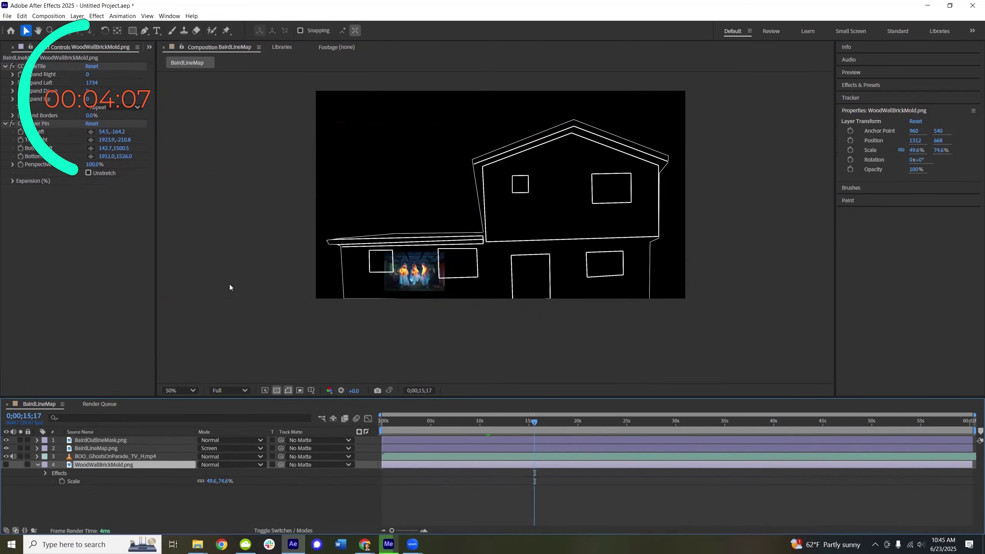
- Import Photoleap_23_06_2025_09_10_22_txW3A.jpg from the Baird folder, place it beneath the ghosts video, and scale it to about 93.4 × 92.7%
{"action": "left_click", "coordinate": [196, 545]}
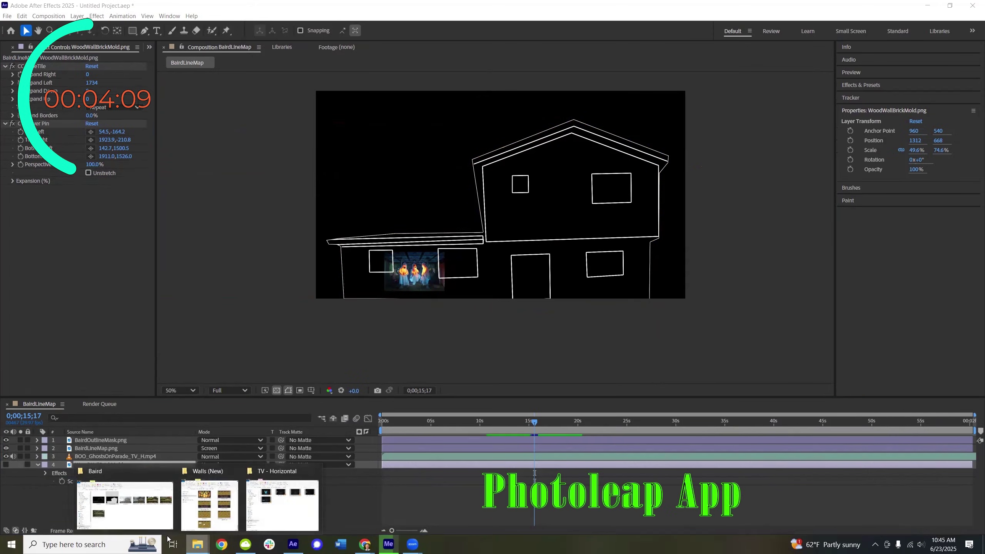
{"action": "left_click", "coordinate": [125, 503]}
{"action": "left_click", "coordinate": [535, 359]}
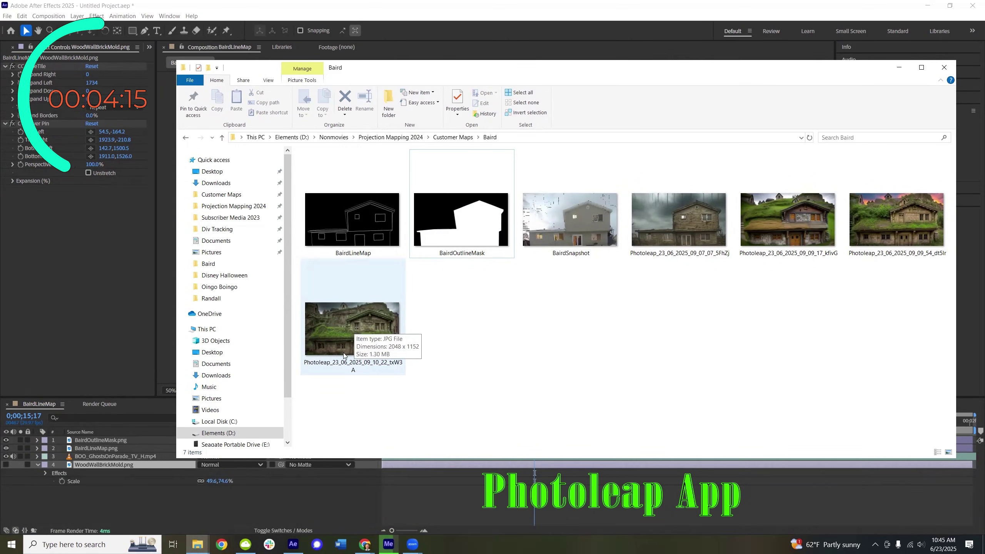
{"action": "left_click_drag", "start_coordinate": [340, 364], "coordinate": [122, 492]}
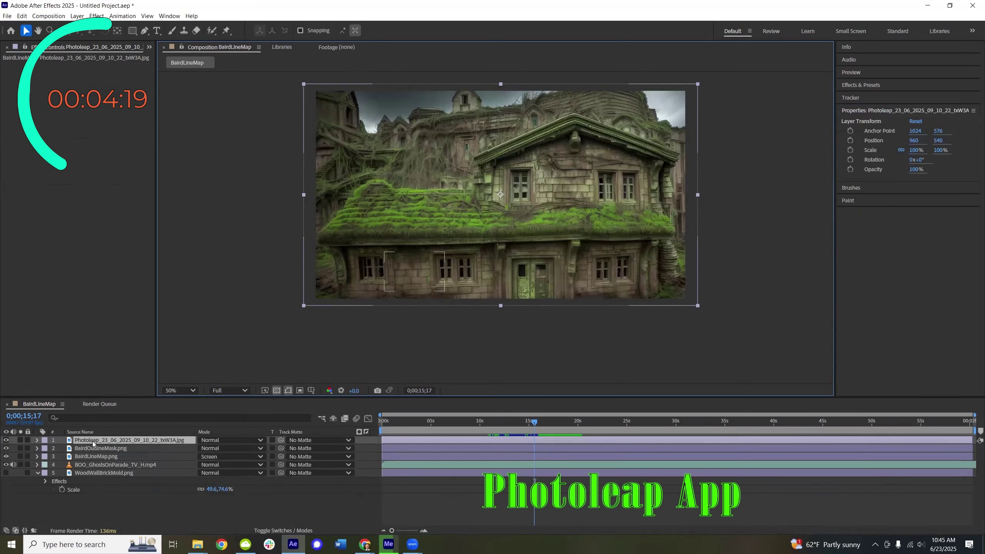
{"action": "left_click_drag", "start_coordinate": [92, 442], "coordinate": [90, 471]}
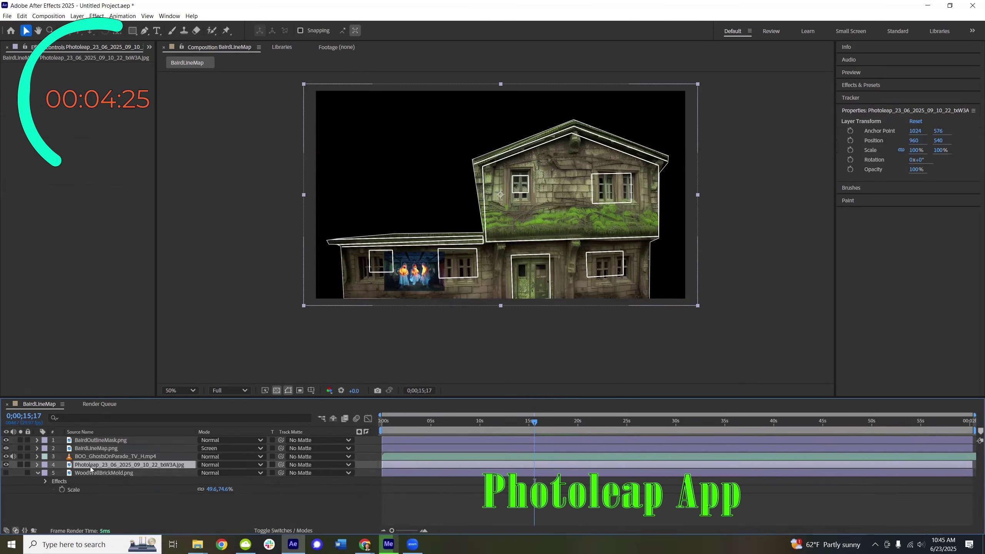
{"action": "mouse_move", "coordinate": [697, 306]}
{"action": "left_mouse_down"}
{"action": "mouse_move", "coordinate": [676, 298]}
{"action": "mouse_move", "coordinate": [685, 297]}
{"action": "left_mouse_up"}
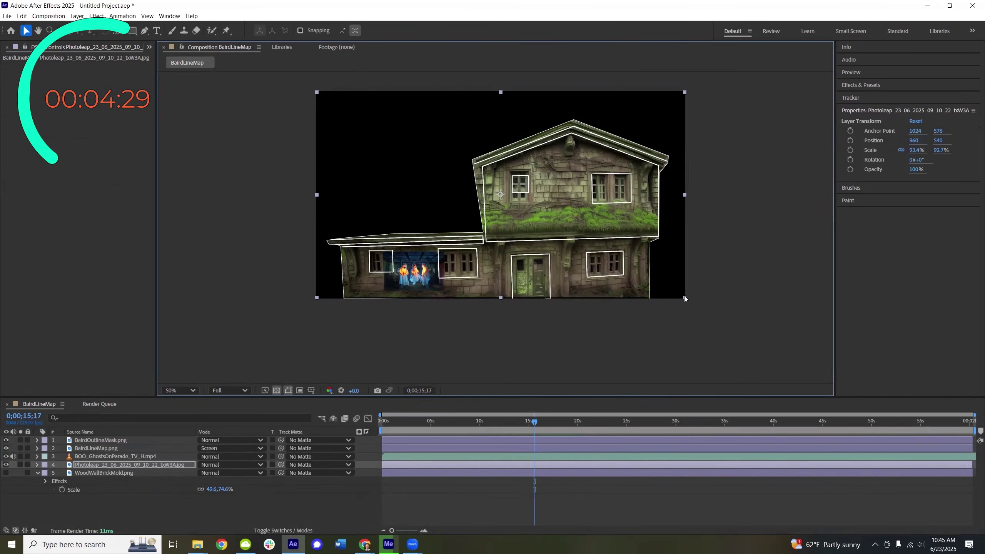
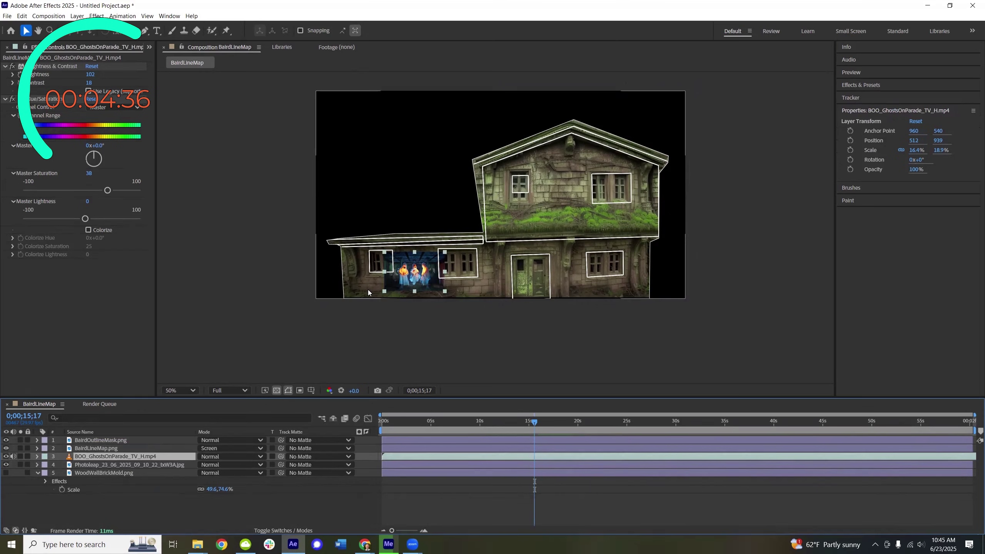
- Move the ghosts video down to the base of the low wing, at about 514, 975
{"action": "left_click_drag", "start_coordinate": [485, 340], "coordinate": [523, 281]}
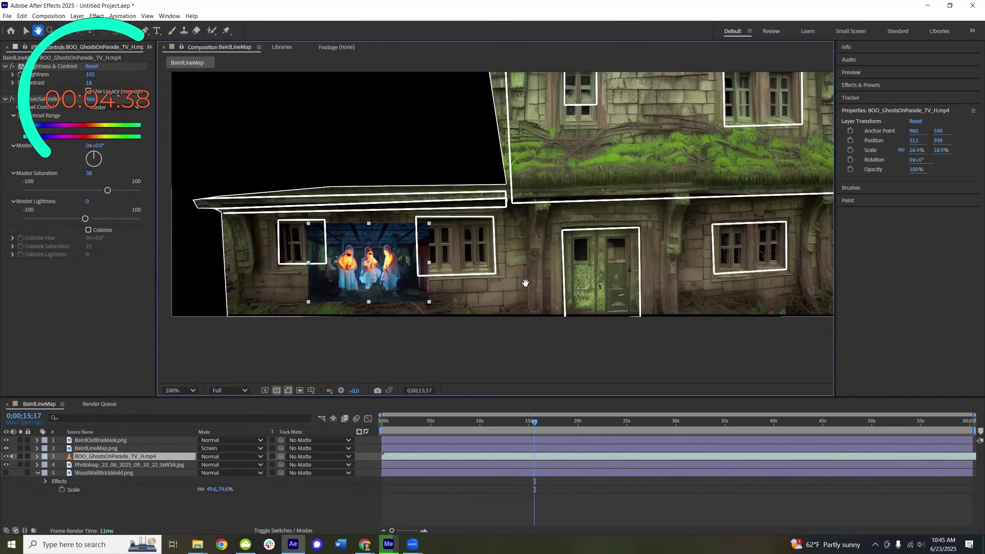
{"action": "left_click_drag", "start_coordinate": [387, 272], "coordinate": [388, 286]}
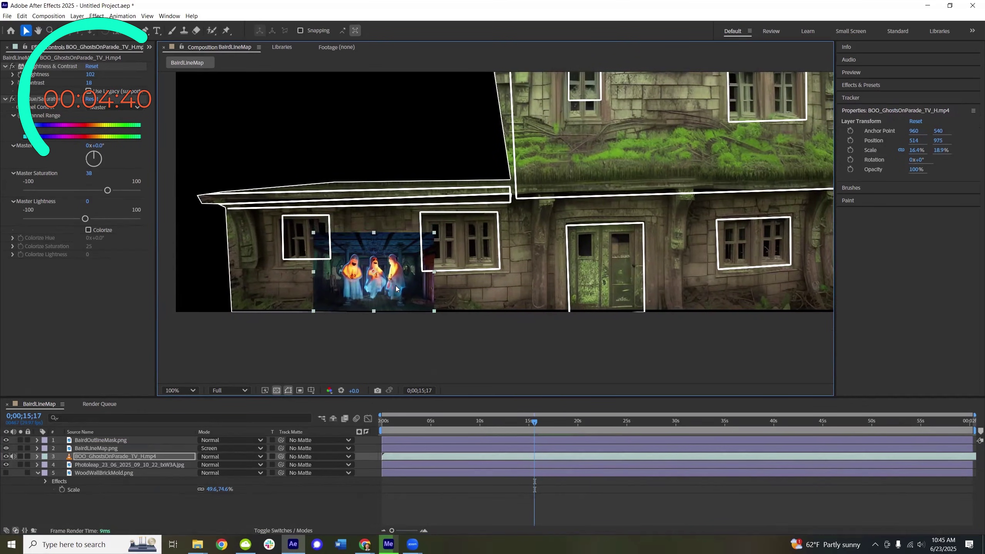
- Switch to File Explorer, enlarge its window, and open the Halloween folder inside the Subscriber Media 2023 Videos folder
{"action": "mouse_move", "coordinate": [199, 545]}
{"action": "left_click", "coordinate": [209, 500]}
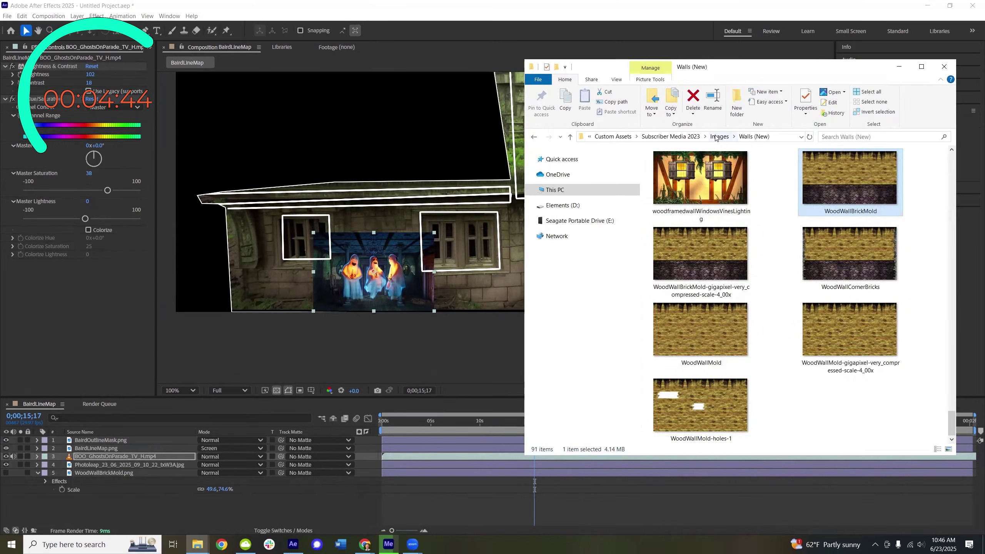
{"action": "left_click", "coordinate": [671, 136]}
{"action": "scroll", "coordinate": [791, 344], "scroll_direction": "down", "scroll_amount": 3}
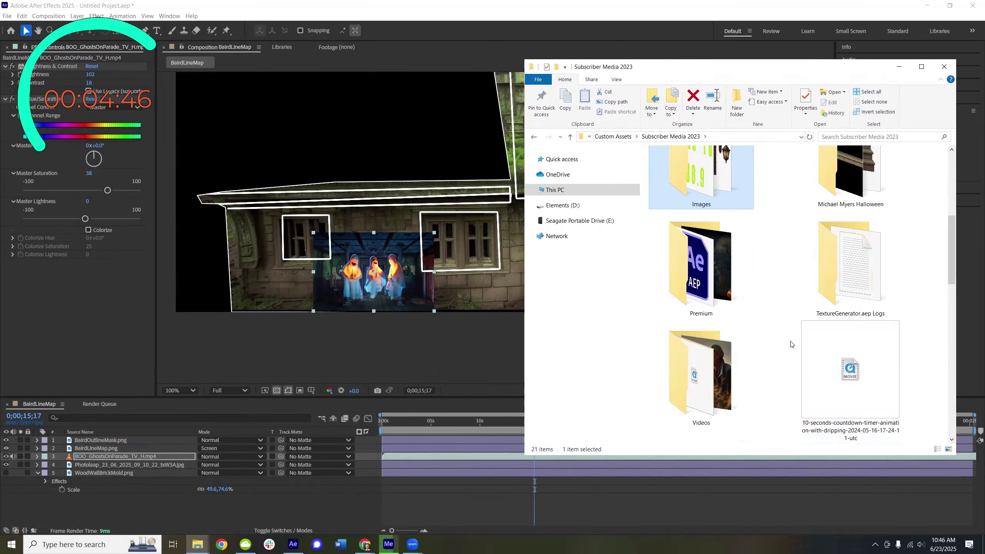
{"action": "left_click", "coordinate": [719, 394]}
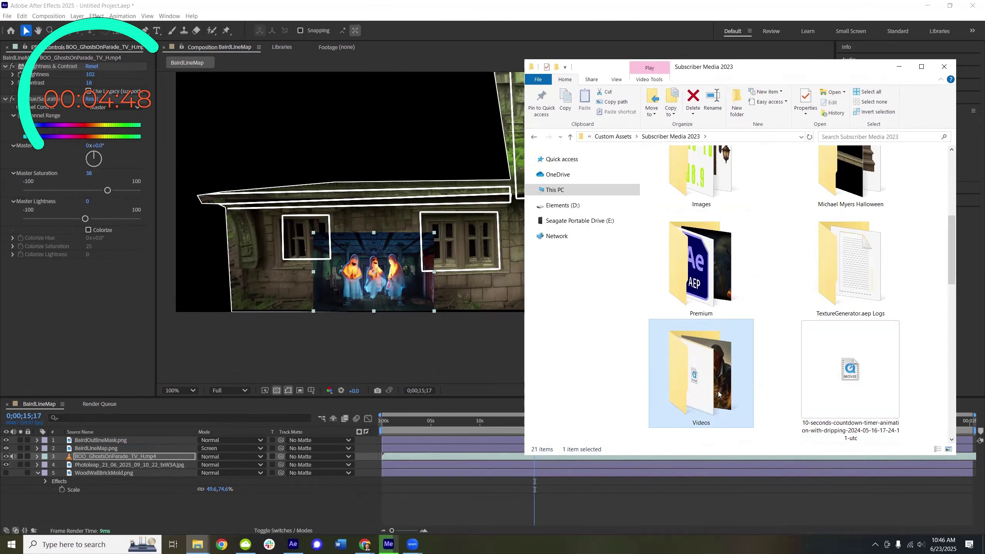
{"action": "double_click", "coordinate": [719, 394]}
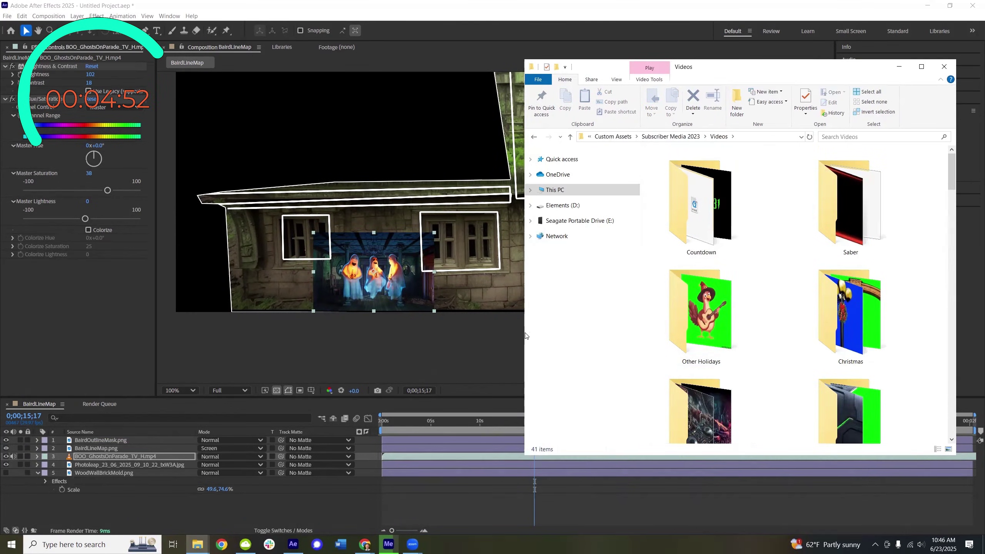
{"action": "left_click_drag", "start_coordinate": [524, 332], "coordinate": [317, 333]}
{"action": "scroll", "coordinate": [610, 323], "scroll_direction": "down", "scroll_amount": 4}
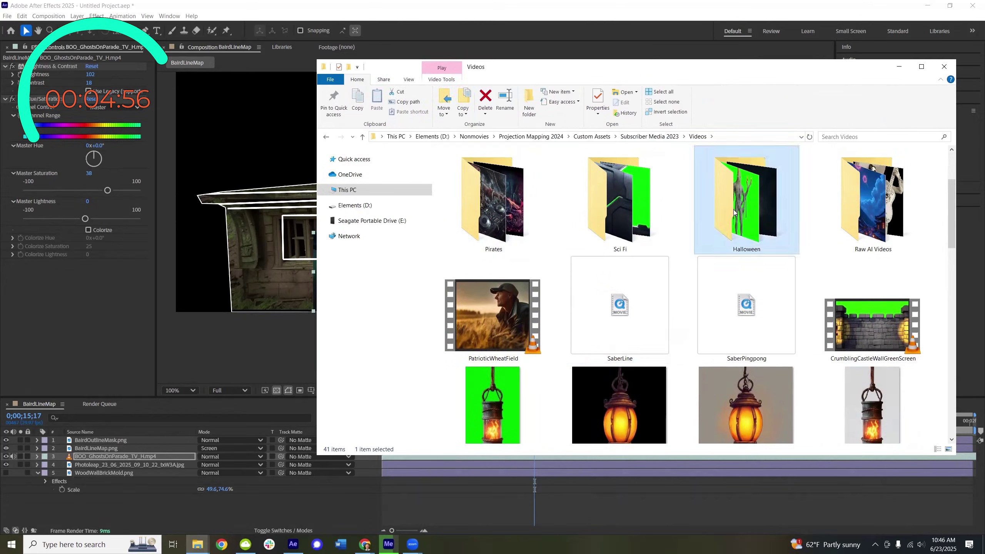
{"action": "double_click", "coordinate": [734, 212]}
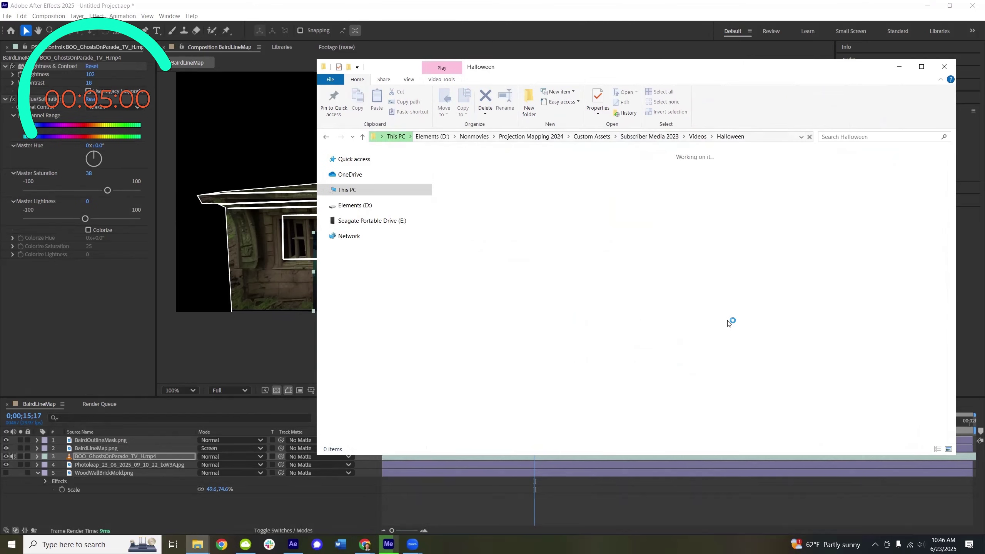
- Import GarageDoorGreenScreenInside.mp4 from the Halloween folder into the BairdLineMap composition and place it directly beneath the ghosts video
{"action": "scroll", "coordinate": [762, 354], "scroll_direction": "down", "scroll_amount": 5}
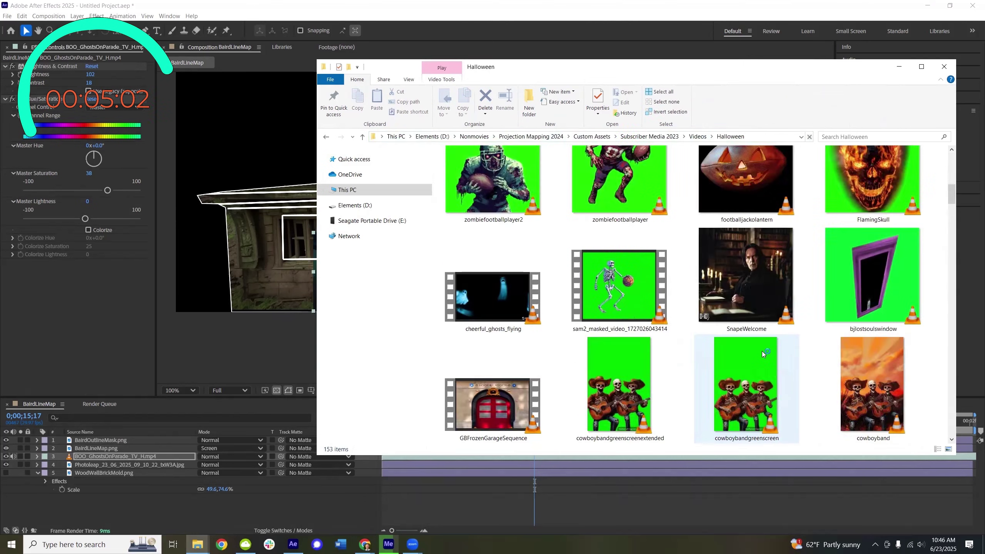
{"action": "scroll", "coordinate": [762, 354], "scroll_direction": "down", "scroll_amount": 5}
{"action": "scroll", "coordinate": [760, 346], "scroll_direction": "down", "scroll_amount": 6}
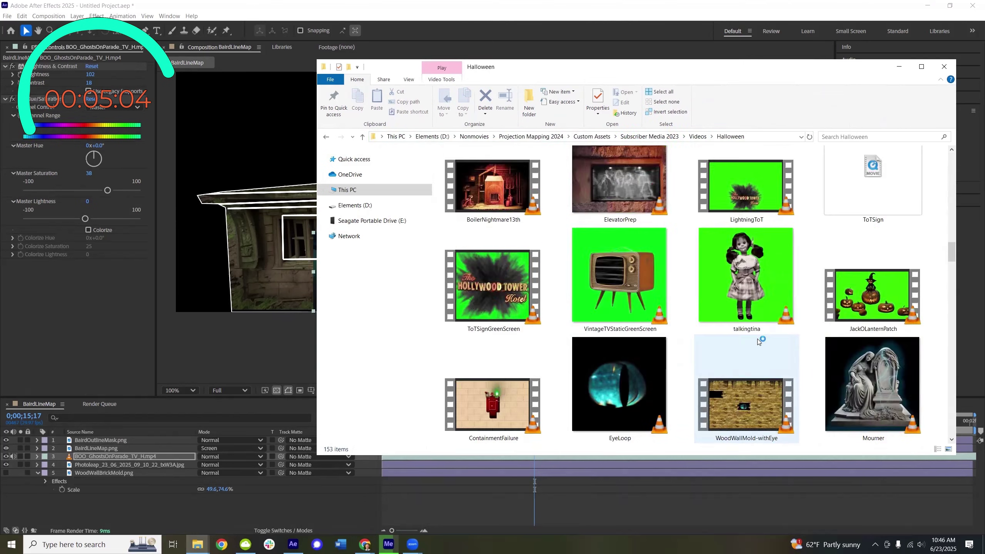
{"action": "scroll", "coordinate": [760, 341], "scroll_direction": "down", "scroll_amount": 8}
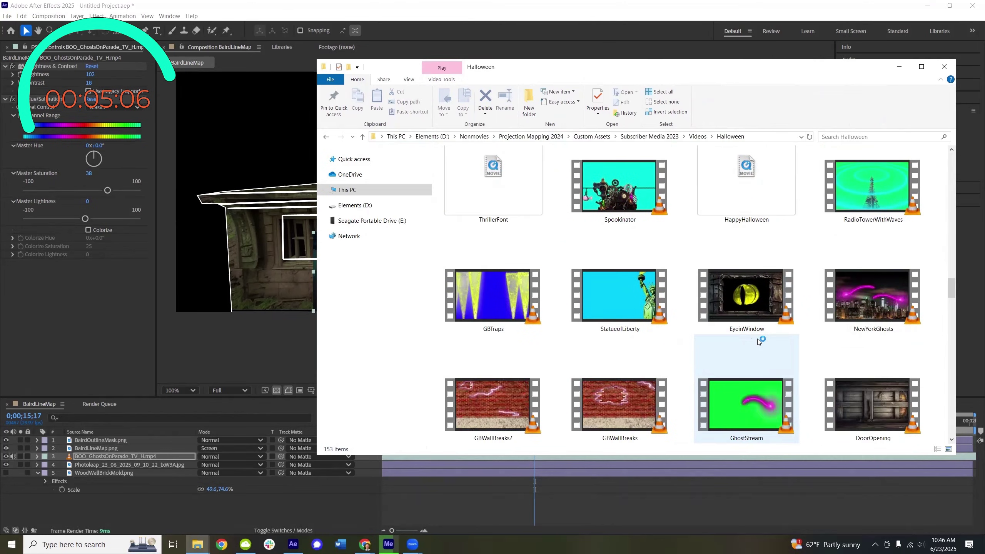
{"action": "left_click_drag", "start_coordinate": [620, 407], "coordinate": [128, 493]}
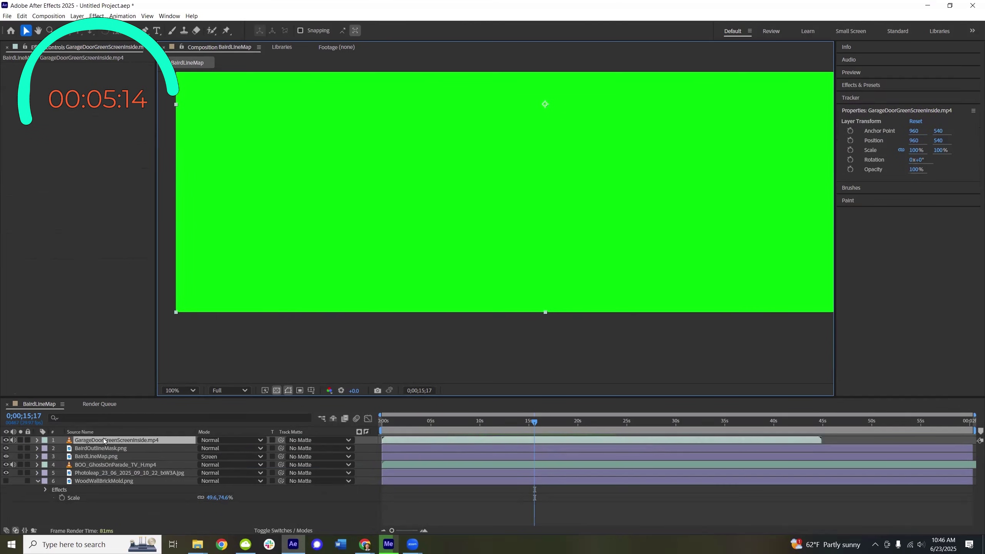
{"action": "left_click_drag", "start_coordinate": [104, 440], "coordinate": [125, 468]}
- Move the garage door layer above the ghosts video and fit it over the ghosts at about 16.7 × 19.1%, position 512, 973
{"action": "left_click_drag", "start_coordinate": [520, 424], "coordinate": [402, 423]}
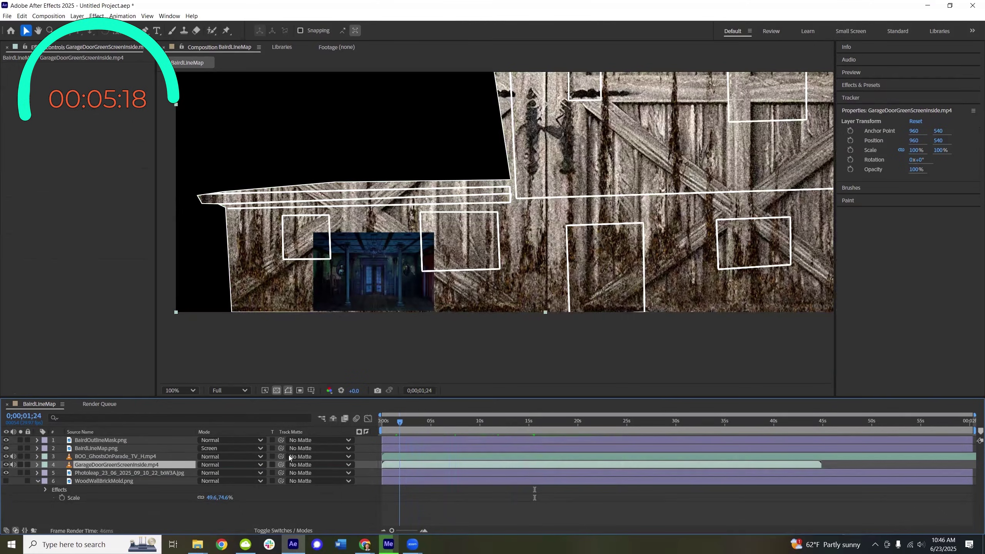
{"action": "key", "text": "s"}
{"action": "left_click_drag", "start_coordinate": [227, 472], "coordinate": [198, 468]}
{"action": "left_click_drag", "start_coordinate": [516, 167], "coordinate": [382, 274]}
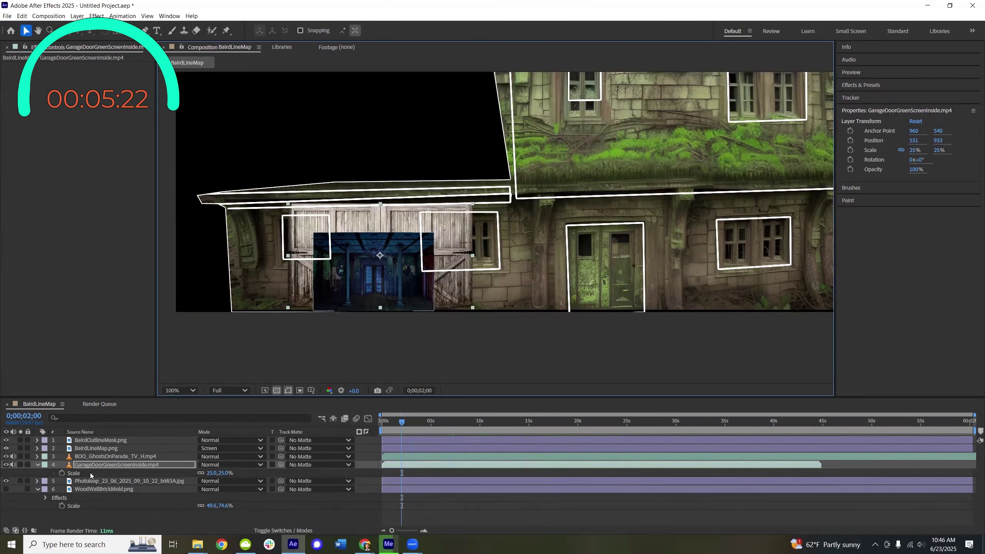
{"action": "left_click_drag", "start_coordinate": [97, 465], "coordinate": [97, 453]}
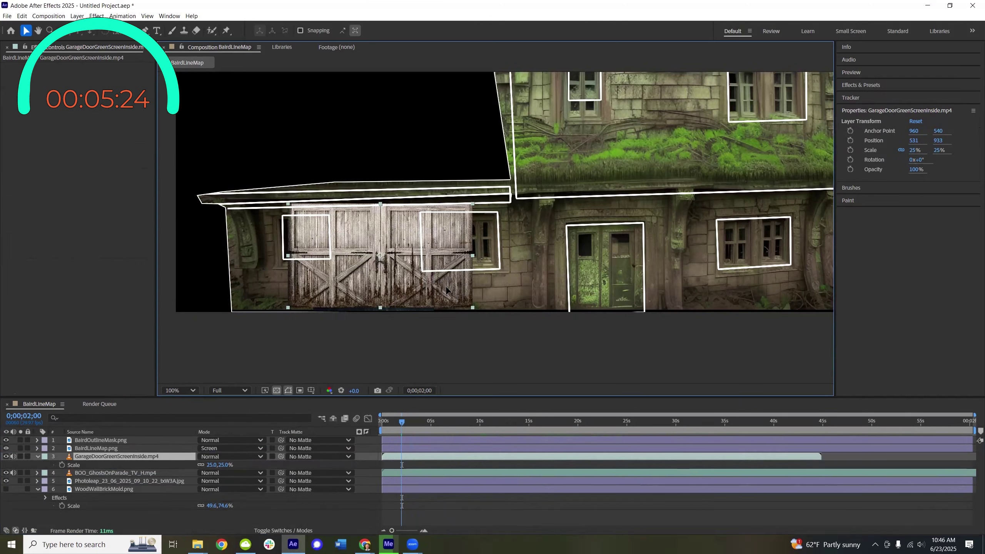
{"action": "left_click_drag", "start_coordinate": [467, 306], "coordinate": [435, 310]}
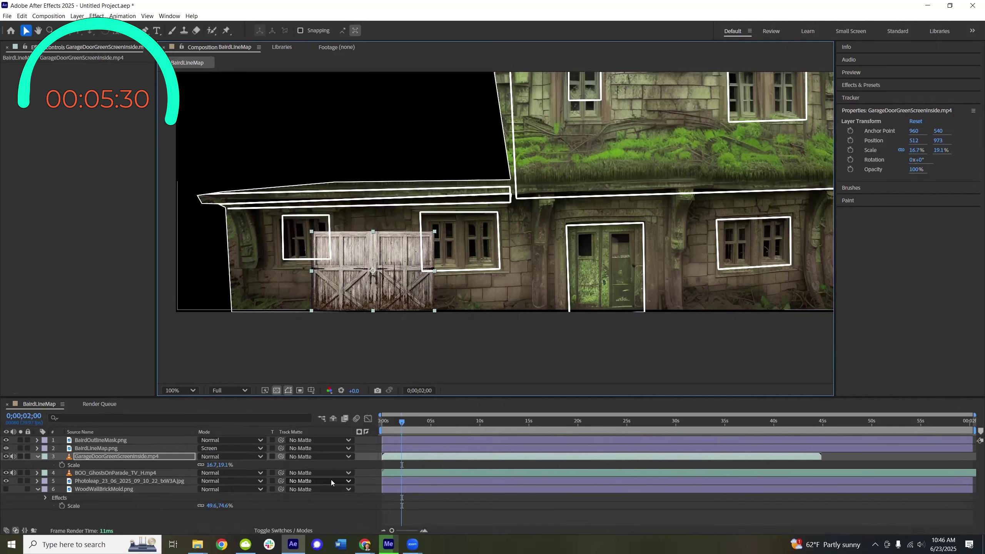
- Apply Keylight to the garage door video, sample its green as the screen colour, and check the doors opening around 0;00;06;22
{"action": "left_click", "coordinate": [407, 424]}
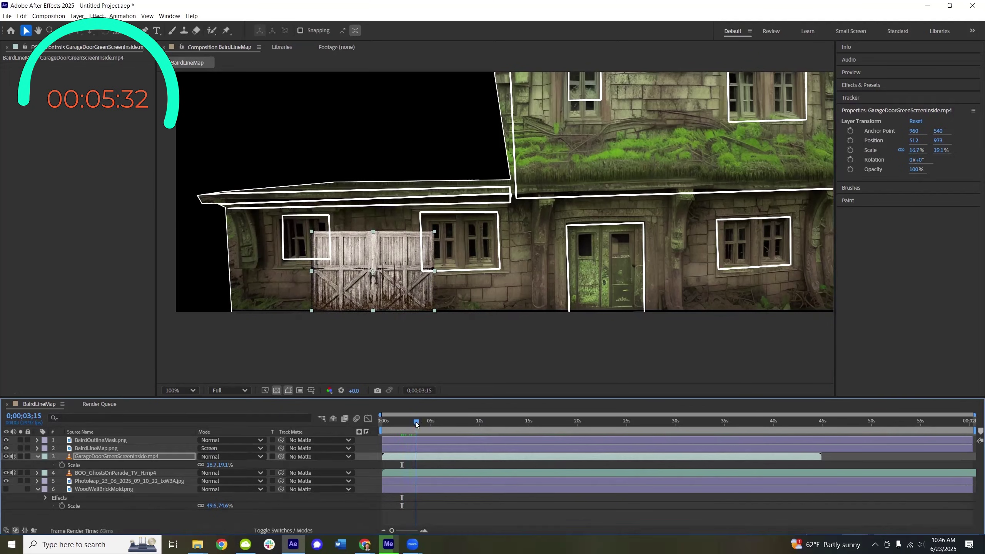
{"action": "left_click_drag", "start_coordinate": [469, 426], "coordinate": [479, 429]}
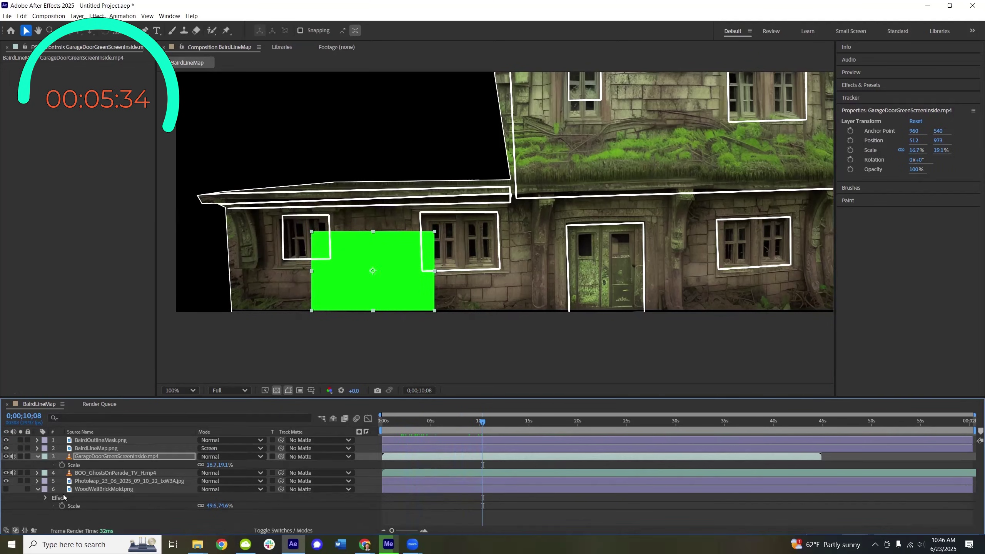
{"action": "key", "text": "ctrl+space"}
{"action": "type", "text": "key"}
{"action": "key", "text": "Return"}
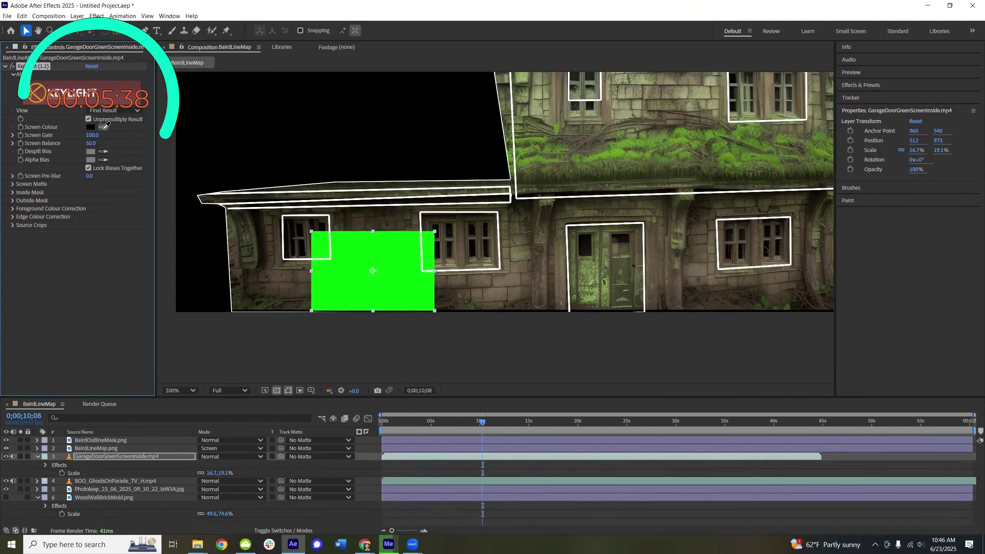
{"action": "left_click", "coordinate": [345, 282]}
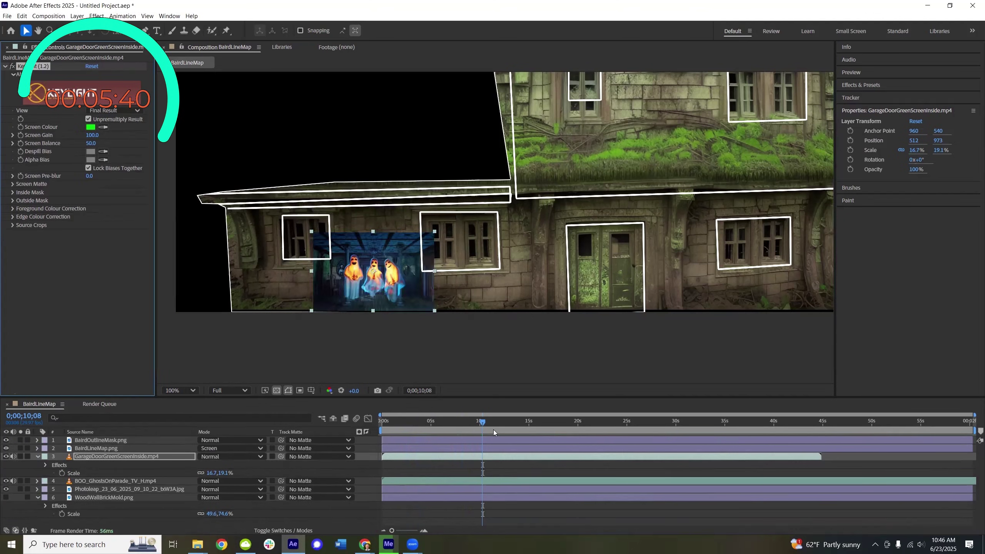
{"action": "left_click_drag", "start_coordinate": [493, 430], "coordinate": [448, 428]}
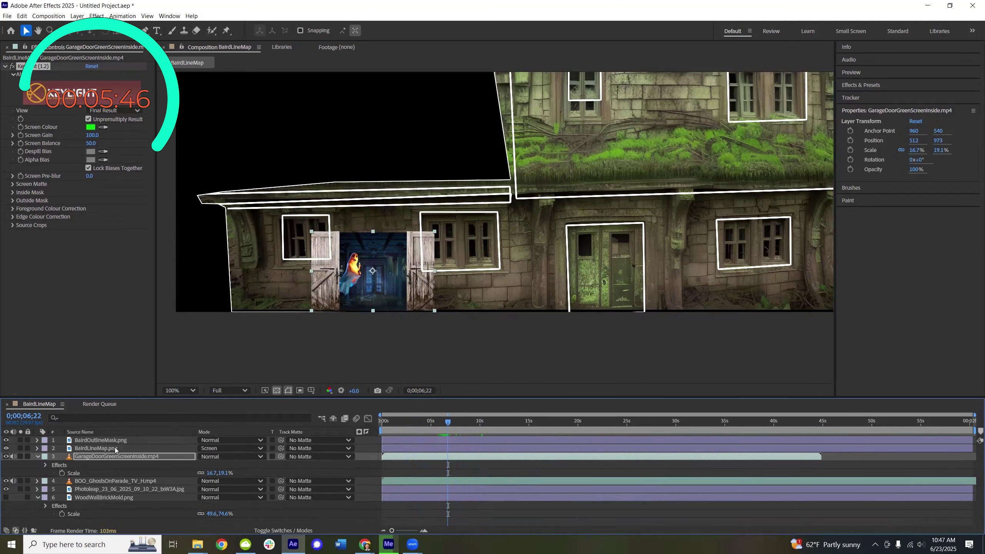
- Pre-compose the garage door and ghosts layers together as GarageSequence, moving all attributes into the new composition
{"action": "left_click", "coordinate": [102, 482], "text": "ctrl"}
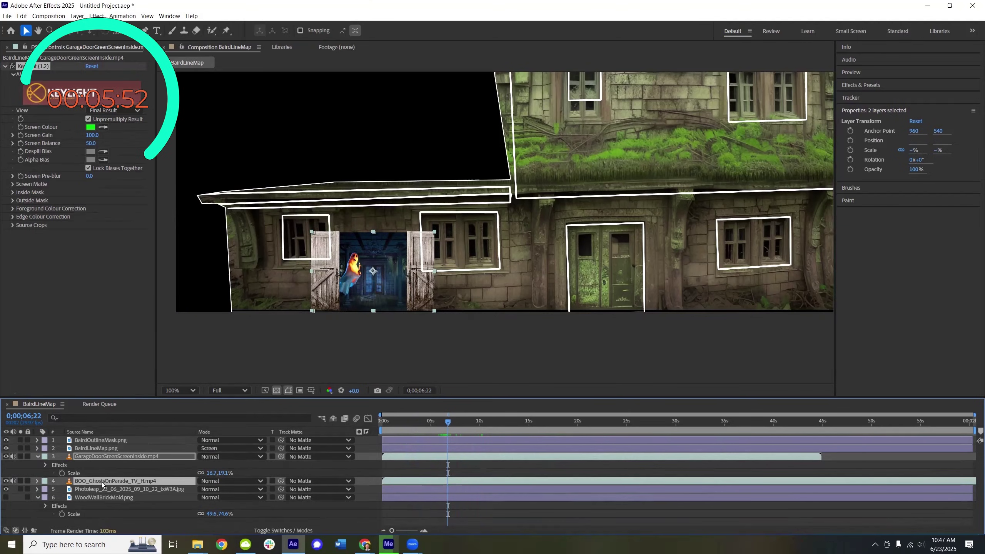
{"action": "right_click", "coordinate": [101, 481]}
{"action": "left_click", "coordinate": [156, 426]}
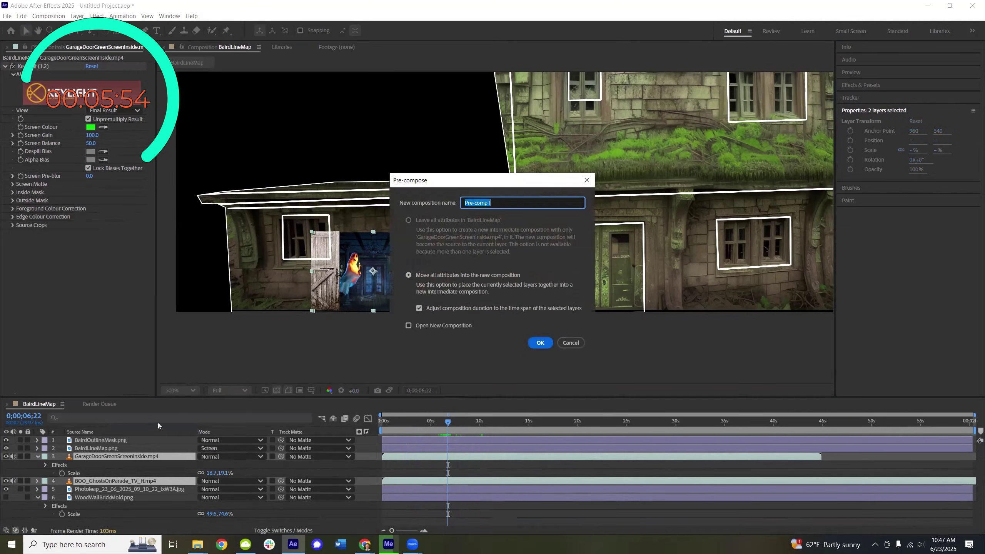
{"action": "type", "text": "GarageSequence"}
{"action": "key", "text": "Return"}
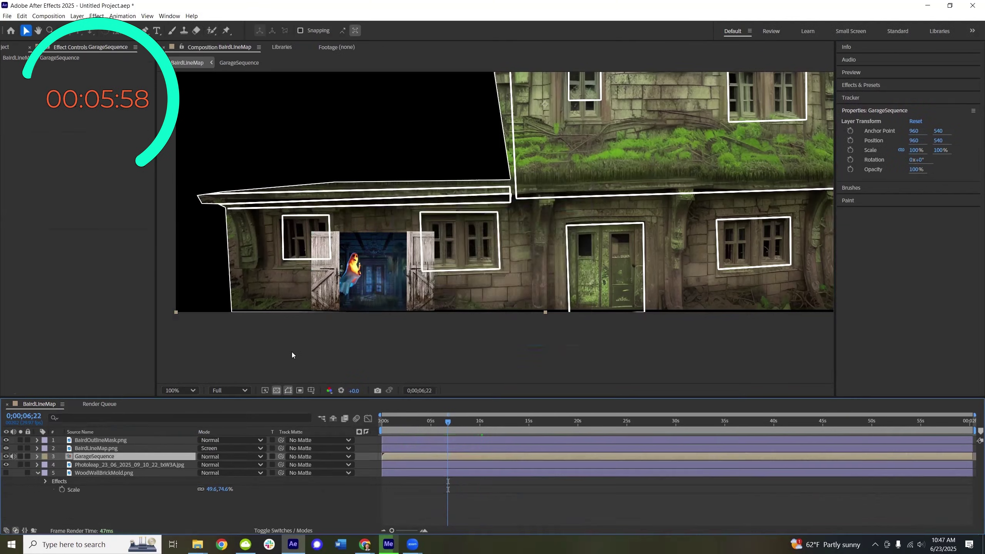
- Open GarageSequence and enlarge the ghosts video to fill the frame, about 101.1 × 101.9% at position 960, 541
{"action": "double_click", "coordinate": [97, 456]}
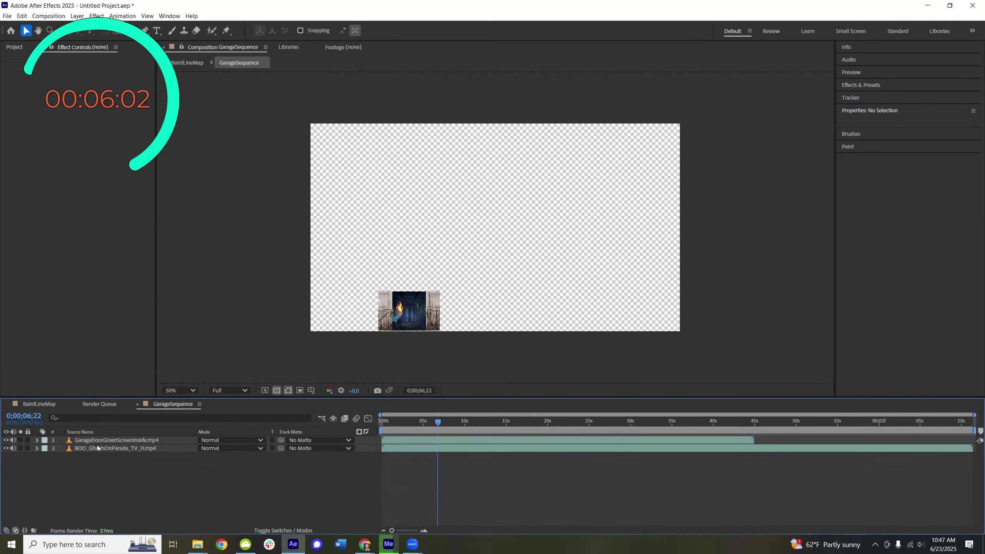
{"action": "left_click", "coordinate": [99, 448]}
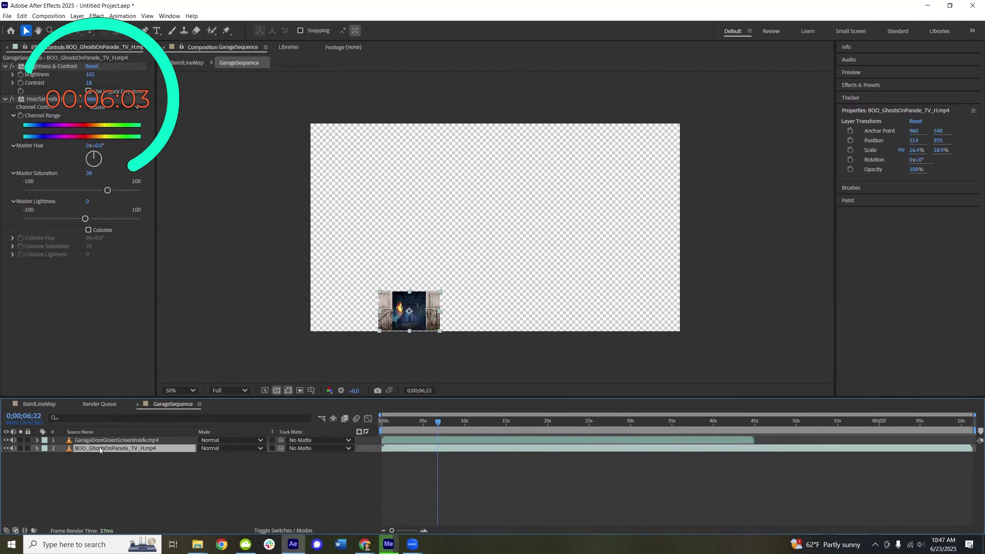
{"action": "left_click", "coordinate": [409, 310]}
{"action": "left_click_drag", "start_coordinate": [414, 319], "coordinate": [620, 296]}
{"action": "left_click_drag", "start_coordinate": [562, 194], "coordinate": [589, 247]}
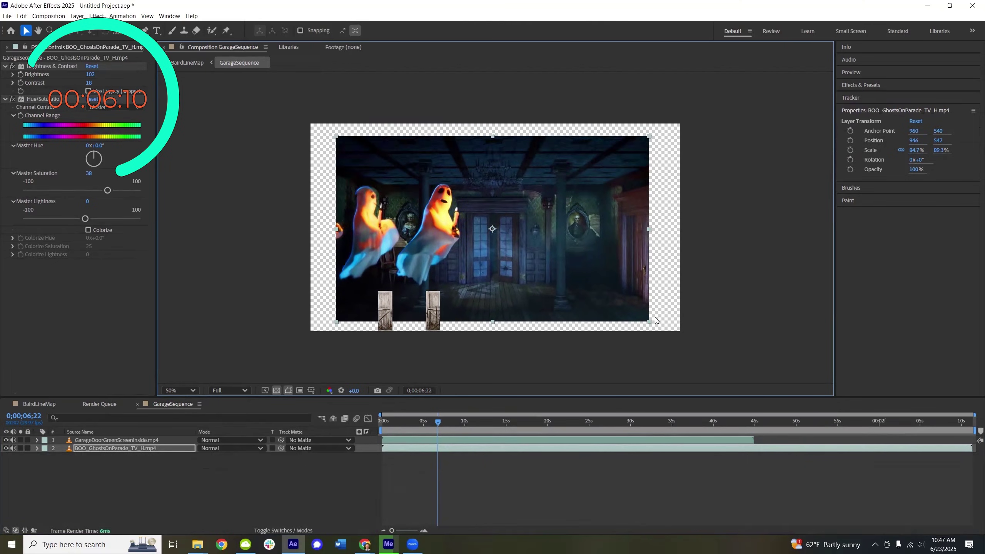
{"action": "left_click_drag", "start_coordinate": [650, 321], "coordinate": [684, 336]}
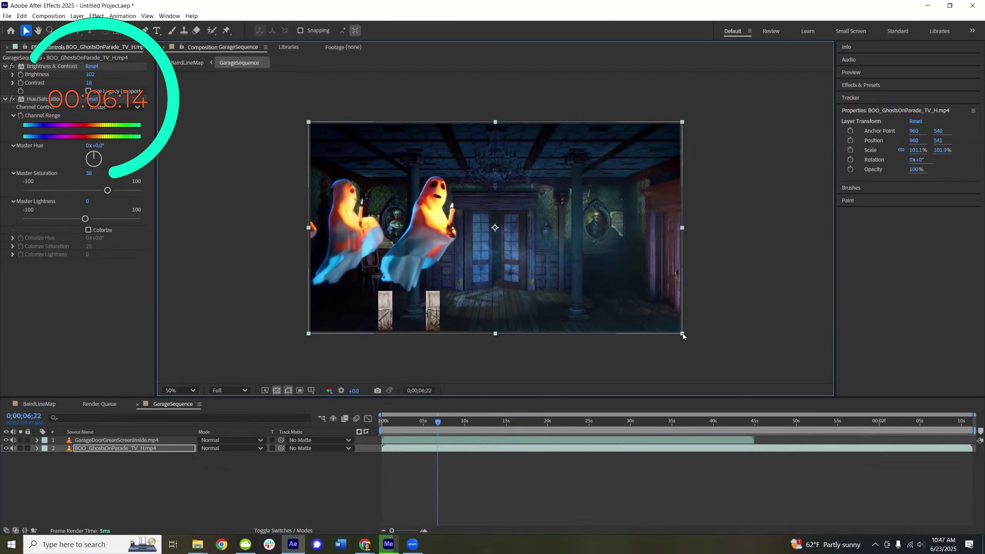
- Enlarge the garage door video to fill the frame at about 99.6 × 102%, position 960, 531, and review its opening and closing
{"action": "left_click", "coordinate": [87, 442]}
{"action": "left_click_drag", "start_coordinate": [436, 327], "coordinate": [684, 339]}
{"action": "left_click_drag", "start_coordinate": [437, 425], "coordinate": [405, 422]}
{"action": "left_click_drag", "start_coordinate": [616, 436], "coordinate": [680, 441]}
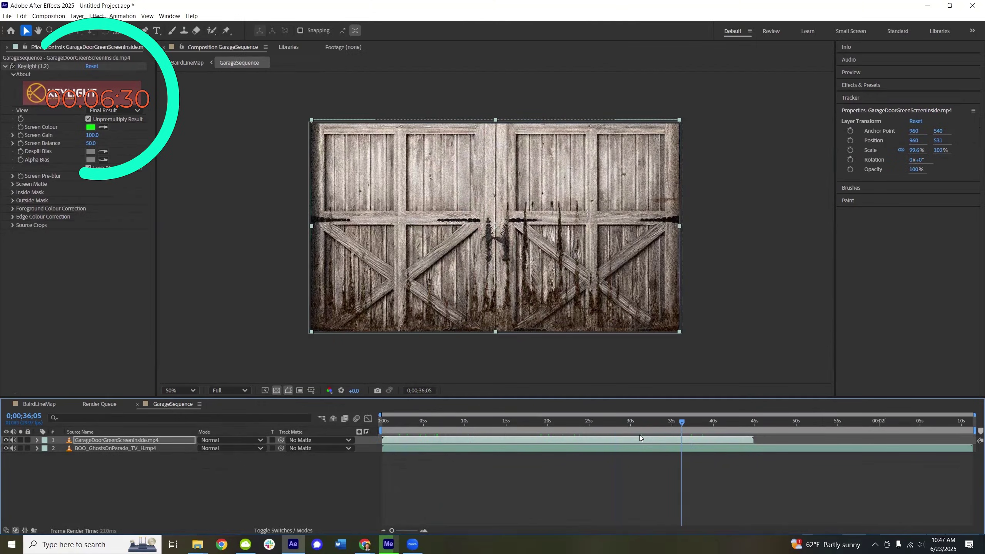
- Split the garage door video at 0;00;29;22 and shift its second part to the end of the ghosts video
{"action": "left_click_drag", "start_coordinate": [618, 434], "coordinate": [629, 432]}
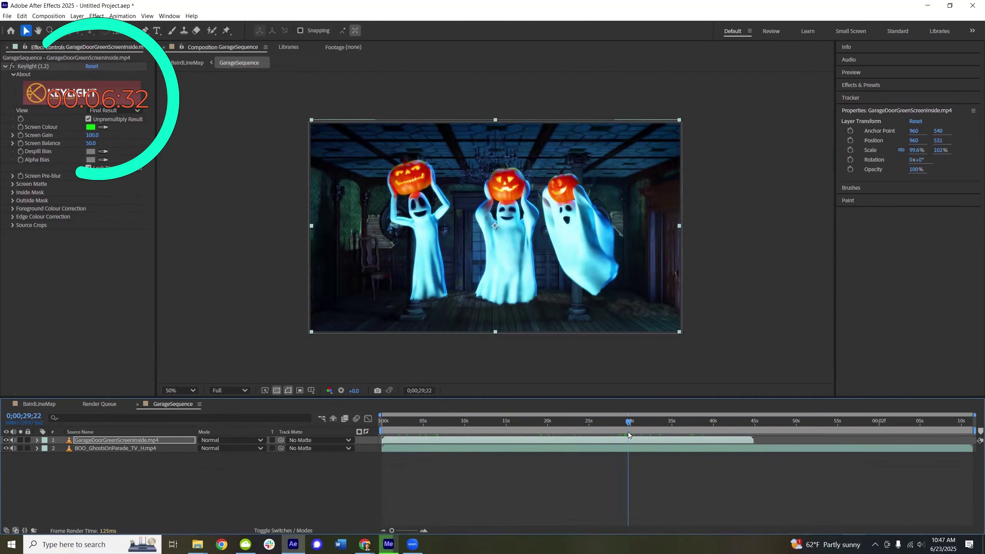
{"action": "left_click", "coordinate": [115, 439]}
{"action": "key", "text": "ctrl+shift+d"}
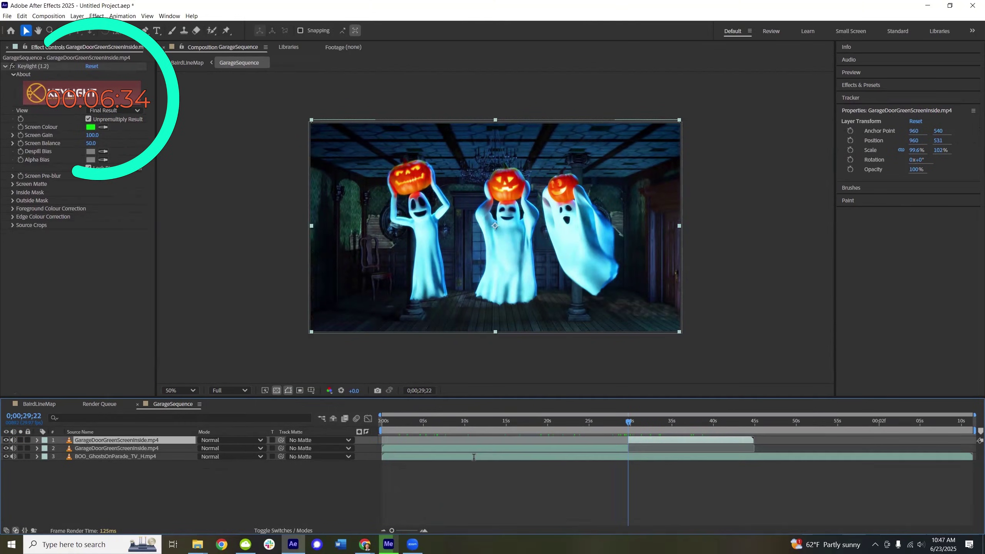
{"action": "left_click_drag", "start_coordinate": [707, 439], "coordinate": [969, 440]}
{"action": "left_click_drag", "start_coordinate": [630, 423], "coordinate": [603, 444]}
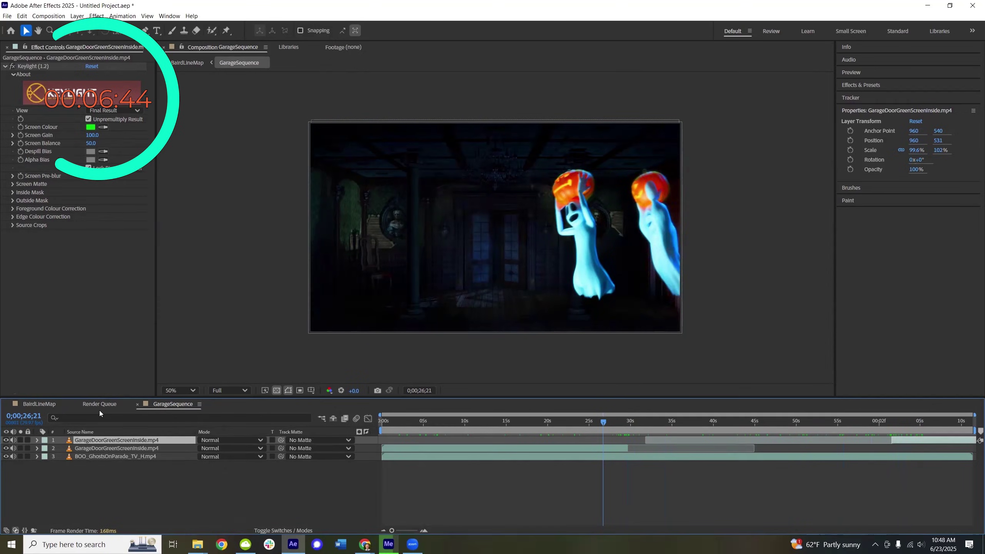
- Return to BairdLineMap and fit GarageSequence onto the low wing at about 16.1 × 20.1%, position 546, 949
{"action": "left_click", "coordinate": [37, 404]}
{"action": "left_click", "coordinate": [76, 405]}
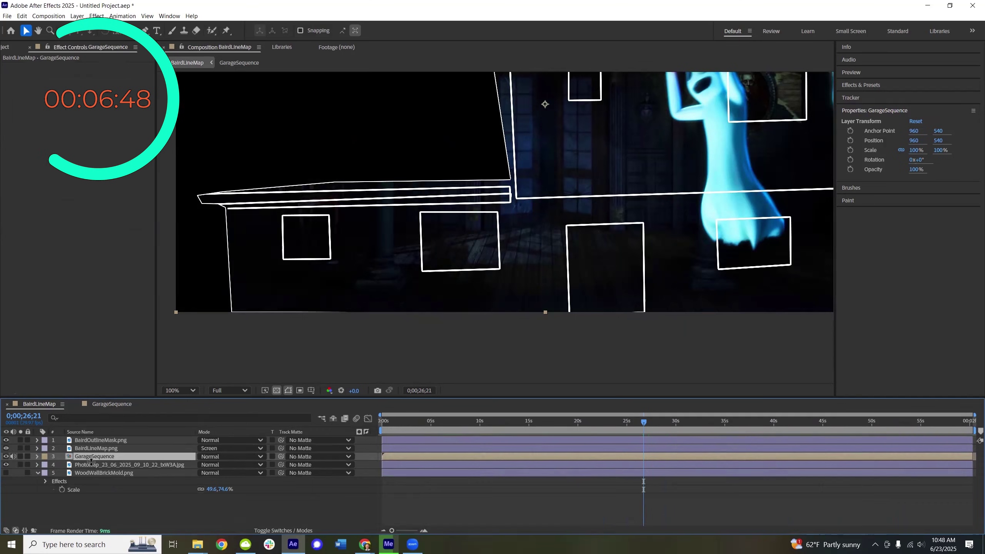
{"action": "key", "text": "s"}
{"action": "left_click_drag", "start_coordinate": [229, 464], "coordinate": [199, 464]}
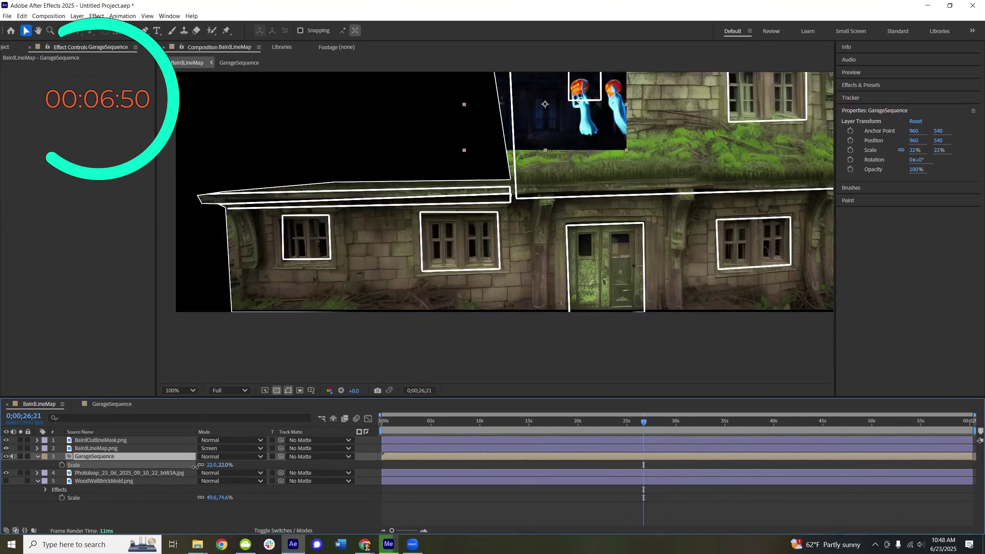
{"action": "left_click_drag", "start_coordinate": [522, 149], "coordinate": [415, 250]}
{"action": "left_click_drag", "start_coordinate": [491, 284], "coordinate": [447, 276]}
{"action": "left_click_drag", "start_coordinate": [388, 241], "coordinate": [391, 271]}
- Apply CC Power Pin to GarageSequence, extend its bottom edge to the ground and skew its top corners to about -43.6, -54.6 and 1876.4, -89.3
{"action": "left_click", "coordinate": [388, 429]}
{"action": "key", "text": "ctrl+space"}
{"action": "type", "text": "power"}
{"action": "key", "text": "Return"}
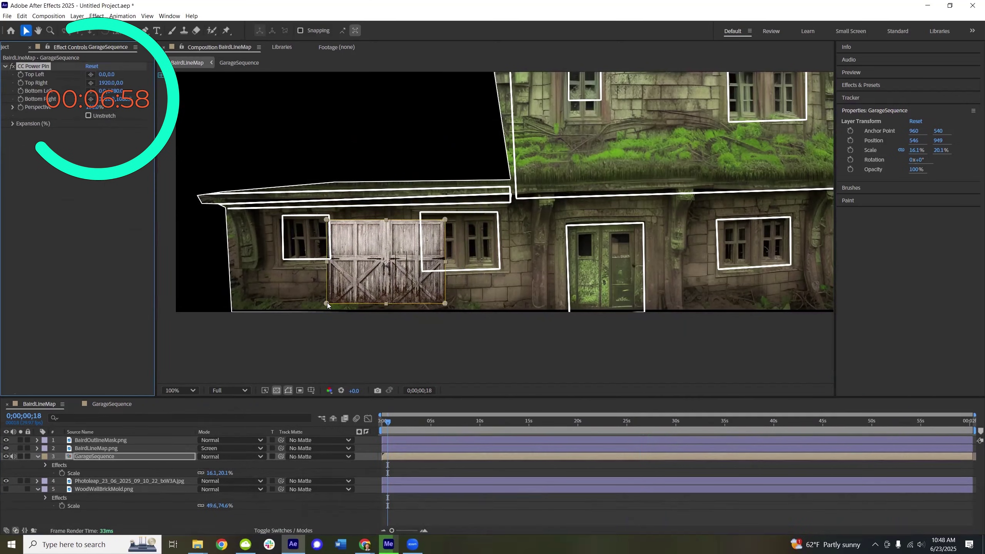
{"action": "left_click_drag", "start_coordinate": [349, 304], "coordinate": [349, 311]}
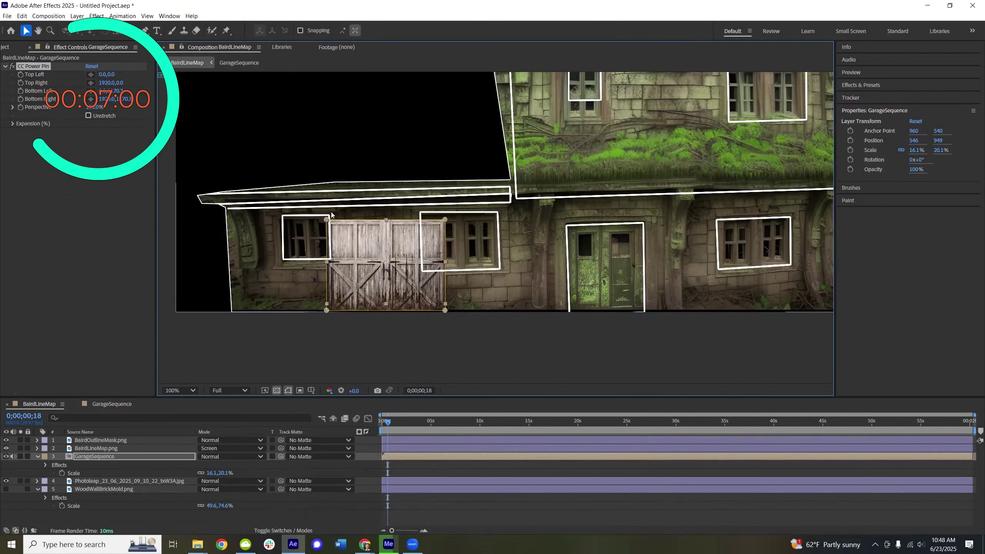
{"action": "left_click_drag", "start_coordinate": [327, 219], "coordinate": [325, 216]}
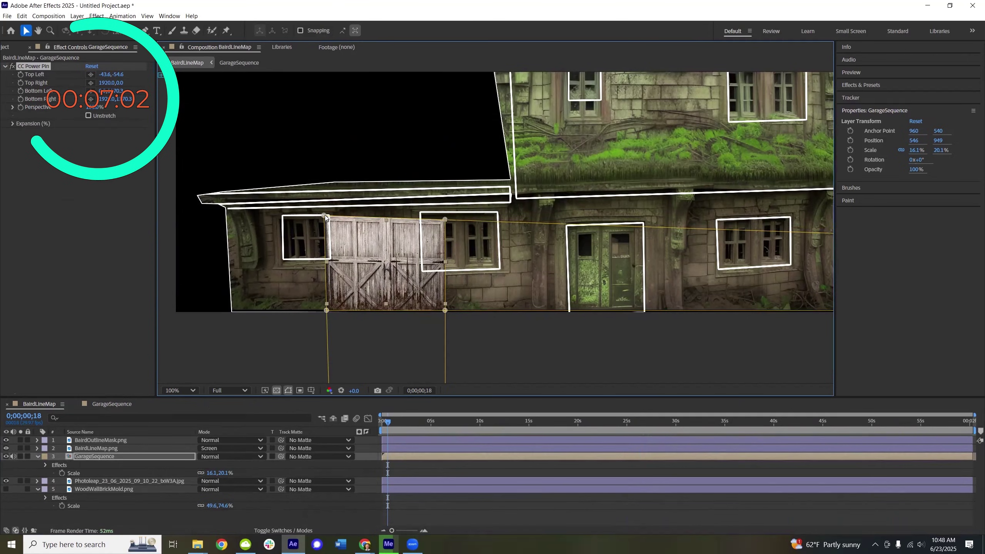
{"action": "left_click_drag", "start_coordinate": [446, 221], "coordinate": [442, 212]}
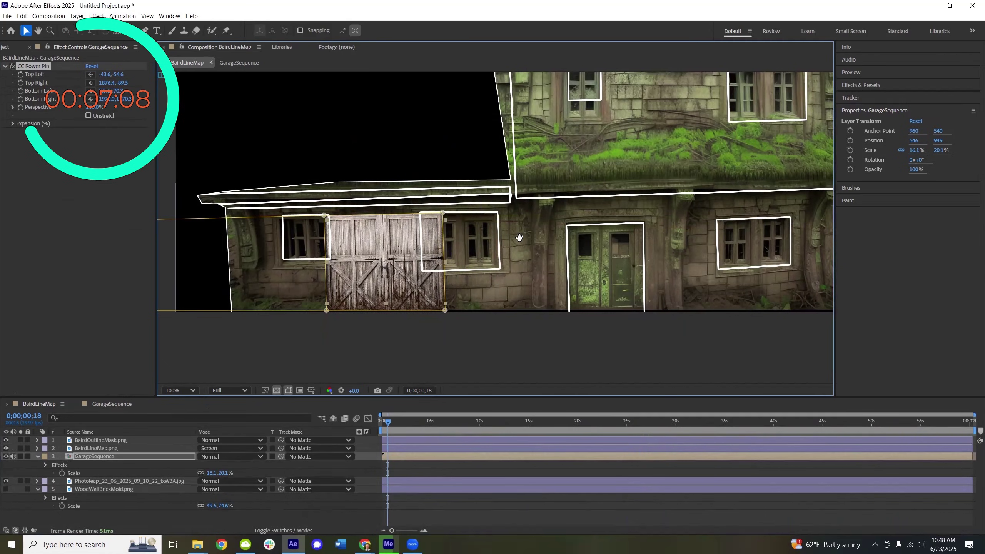
- Add Brightness & Contrast at brightness 31 and contrast 24 to WoodWallBrickMold.png and transfer the effect to the Photoleap house image
{"action": "left_click_drag", "start_coordinate": [519, 237], "coordinate": [472, 271]}
{"action": "left_click", "coordinate": [105, 489]}
{"action": "key", "text": "ctrl+space"}
{"action": "type", "text": "right"}
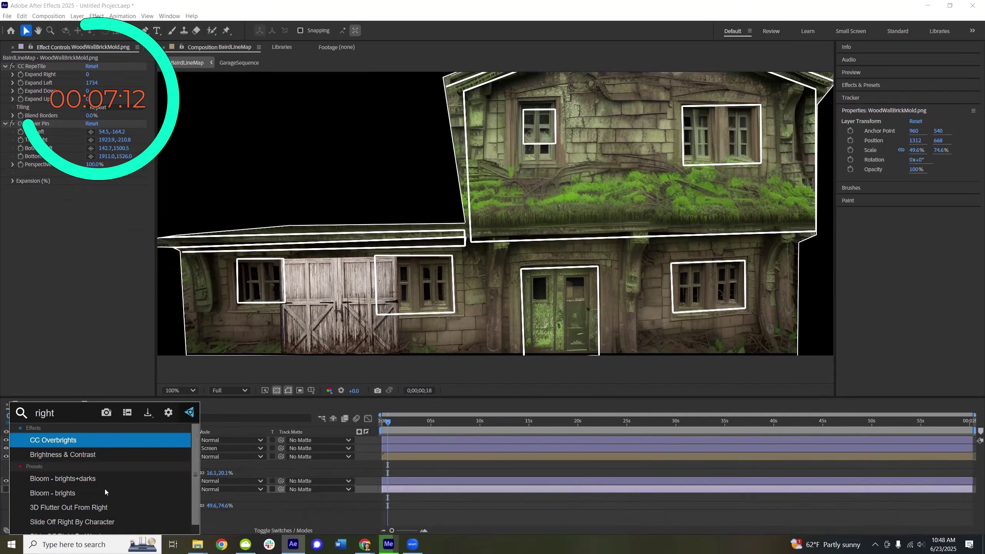
{"action": "key", "text": "Down"}
{"action": "key", "text": "Return"}
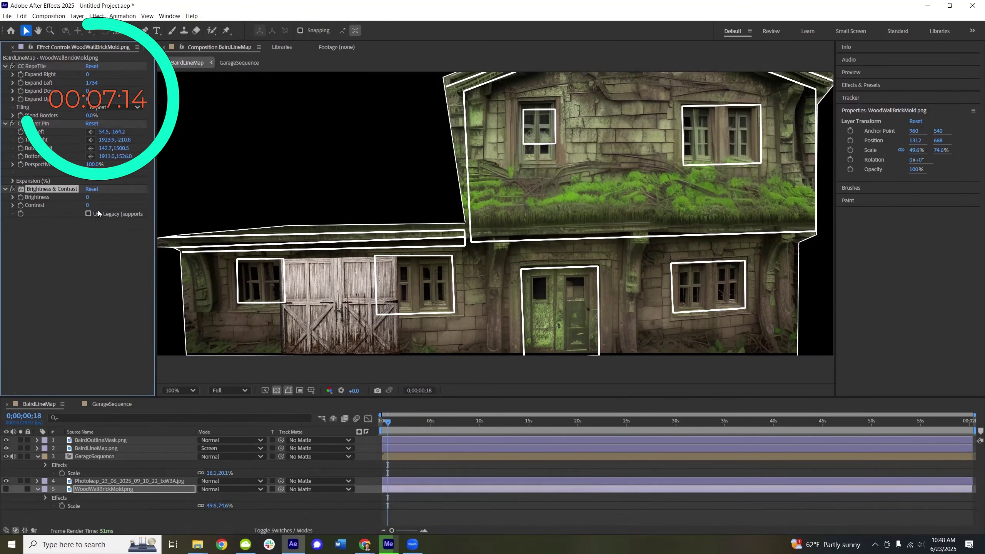
{"action": "left_click_drag", "start_coordinate": [102, 197], "coordinate": [96, 204]}
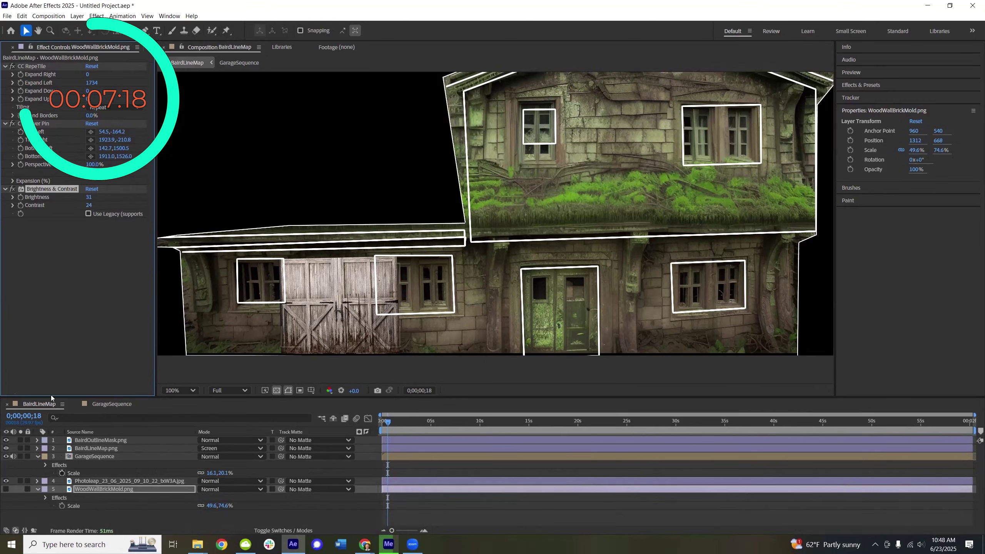
{"action": "key", "text": "ctrl+c"}
{"action": "left_click", "coordinate": [97, 483]}
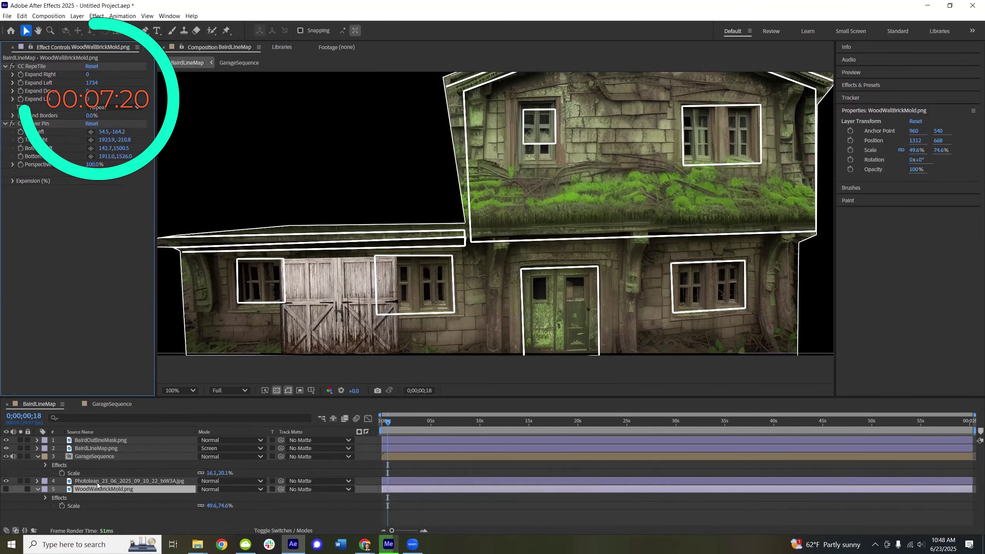
{"action": "key", "text": "ctrl+v"}
- Add Hue/Saturation to the Photoleap house image, strongly raise its Master Saturation, and preview the composition up to 0;00;03;16
{"action": "key", "text": "ctrl+space"}
{"action": "type", "text": "hue"}
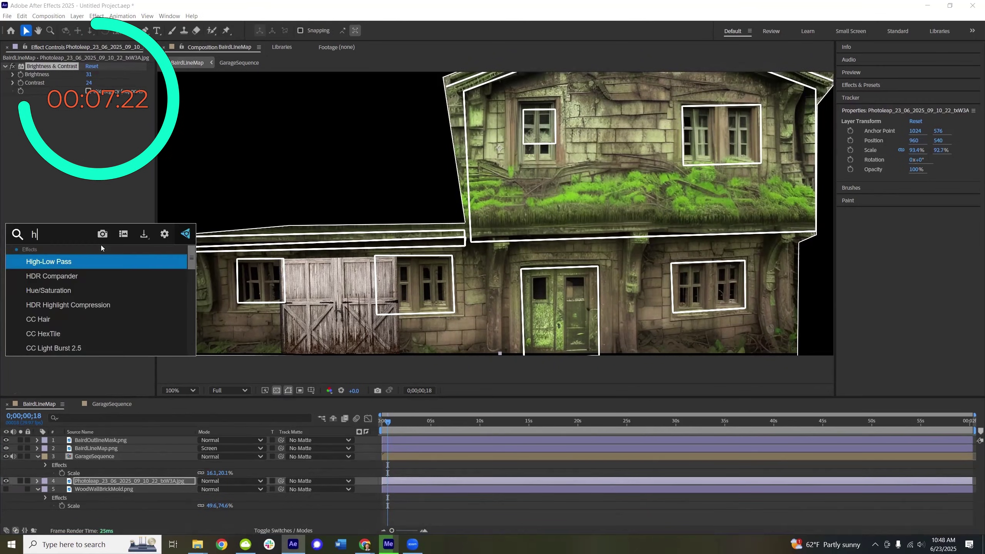
{"action": "key", "text": "Return"}
{"action": "left_click_drag", "start_coordinate": [85, 190], "coordinate": [115, 190]}
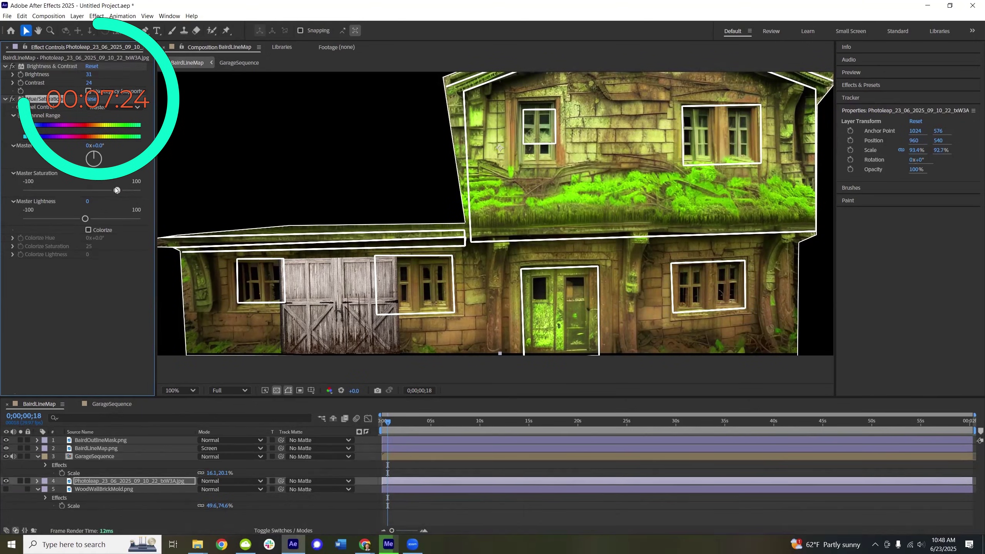
{"action": "scroll", "coordinate": [572, 225], "scroll_direction": "down", "scroll_amount": 3}
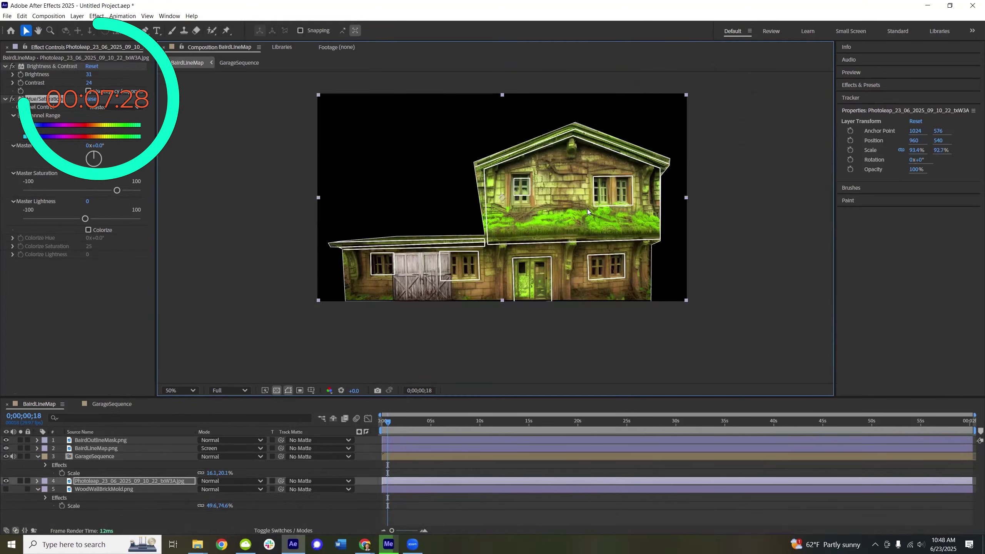
{"action": "left_click_drag", "start_coordinate": [388, 422], "coordinate": [416, 428]}
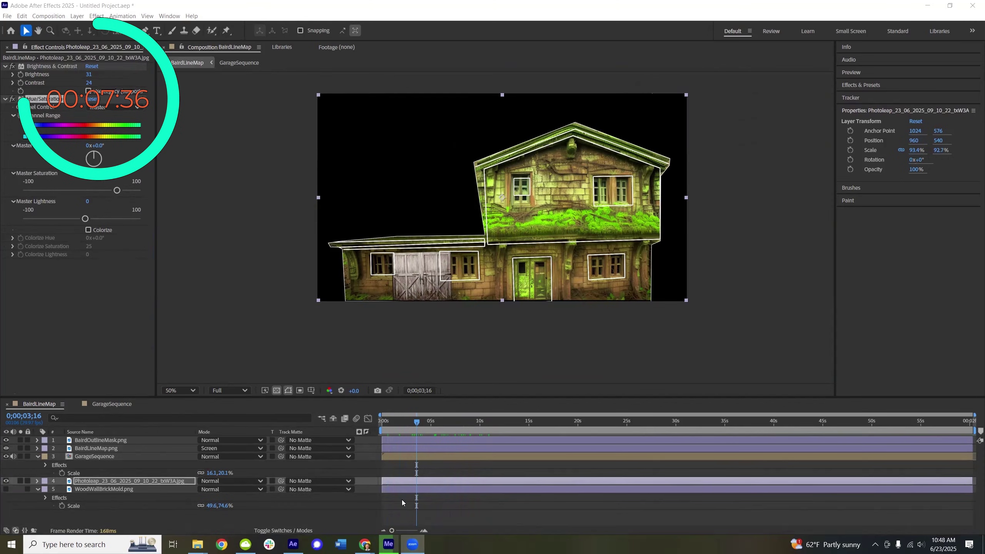
- Switch to File Explorer and open the Windows folder under Subscriber Media 2023 Images
{"action": "left_click", "coordinate": [180, 331]}
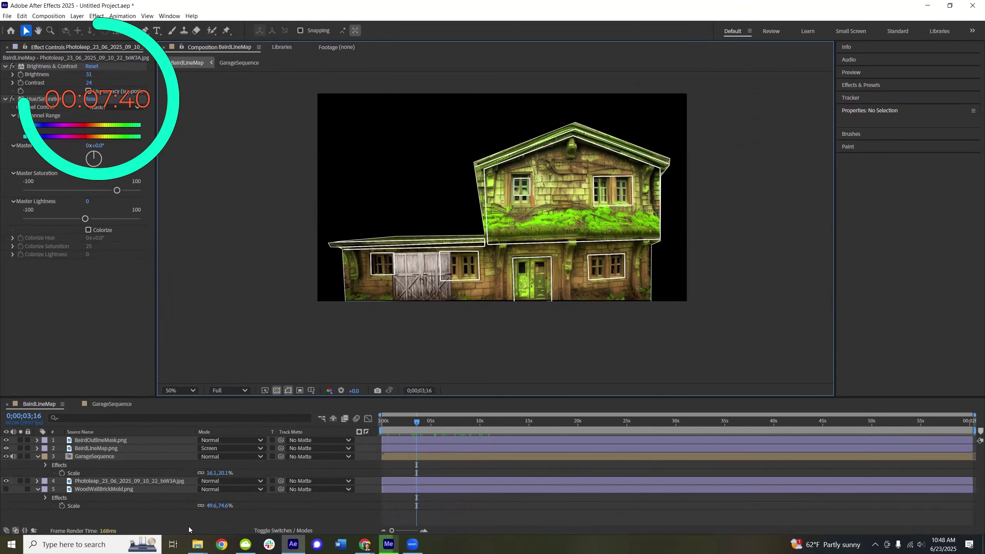
{"action": "left_click", "coordinate": [7, 47]}
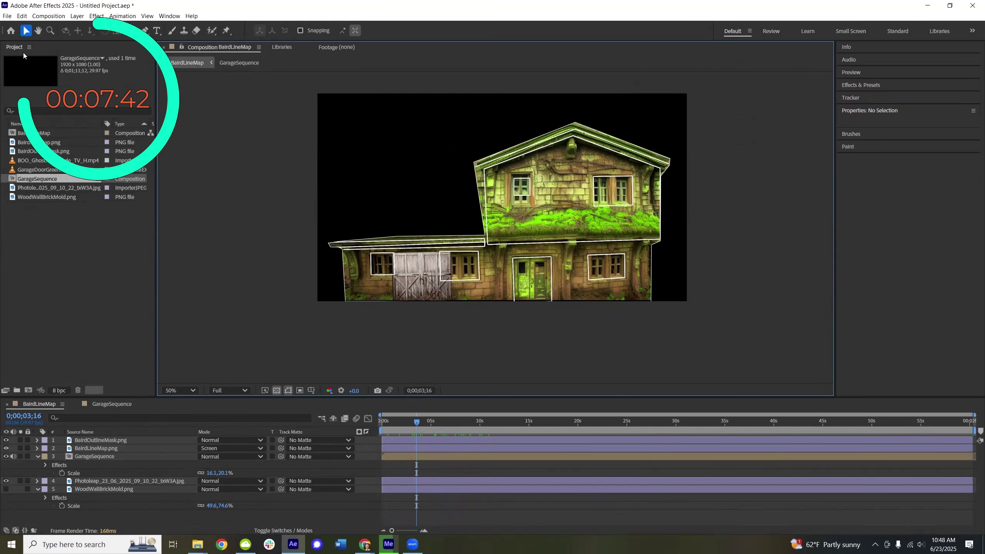
{"action": "key", "text": "slash"}
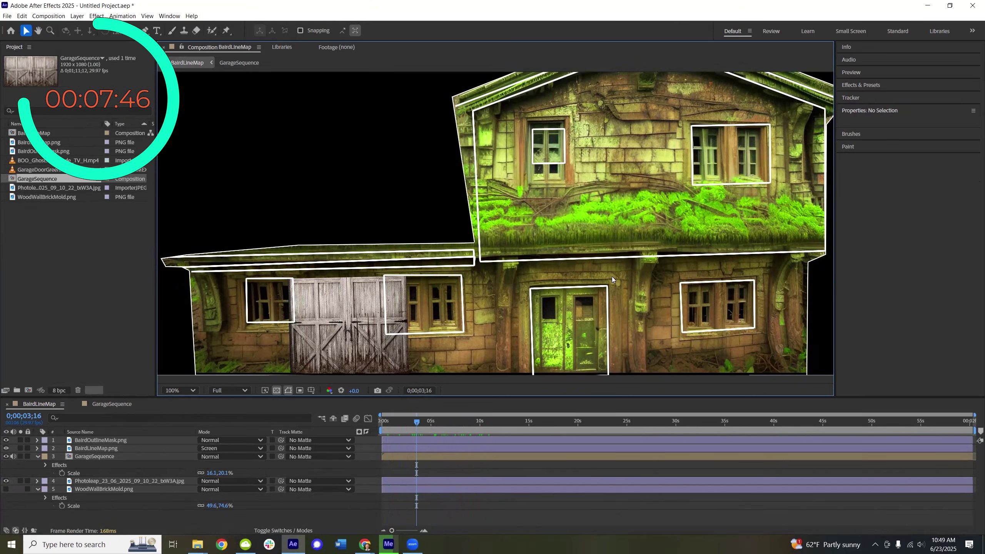
{"action": "mouse_move", "coordinate": [197, 544]}
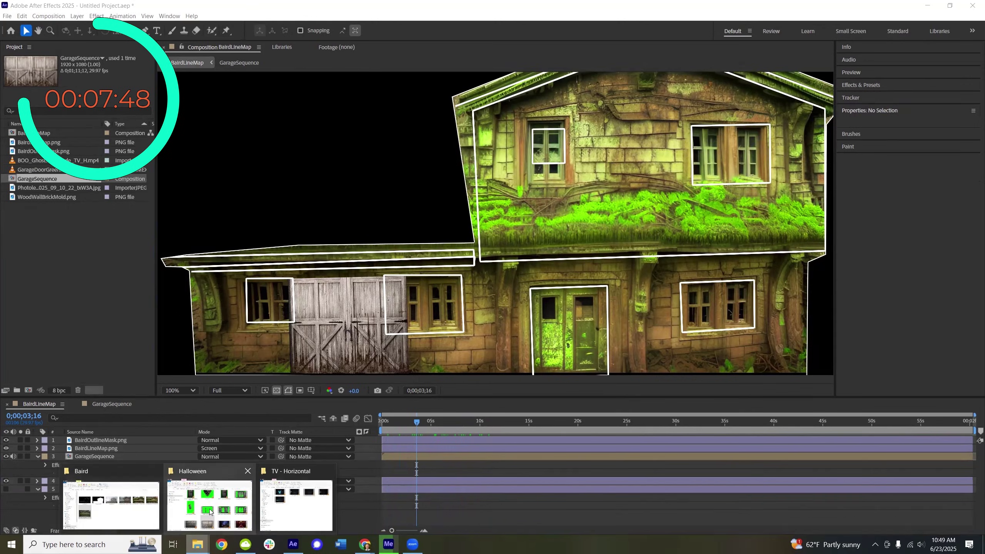
{"action": "left_click", "coordinate": [210, 511]}
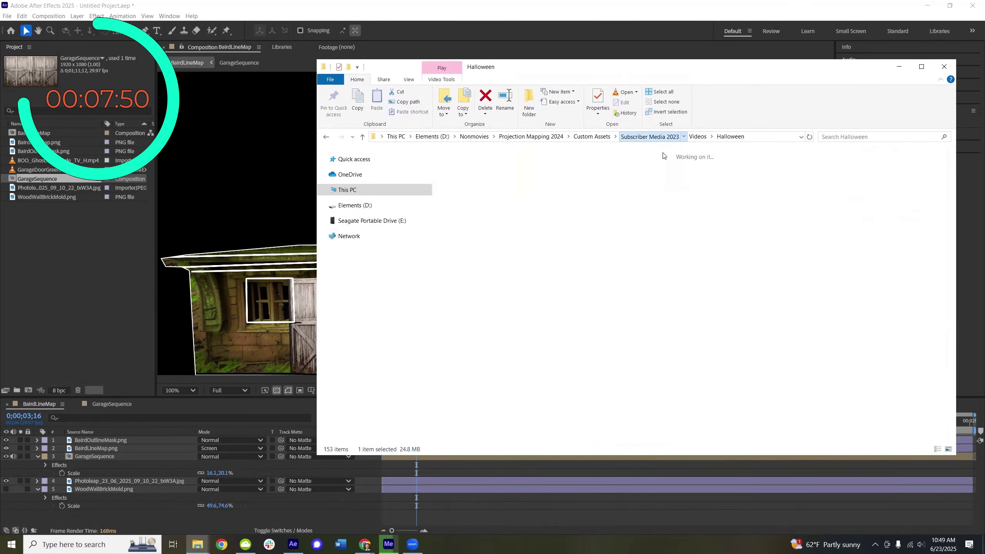
{"action": "double_click", "coordinate": [501, 298]}
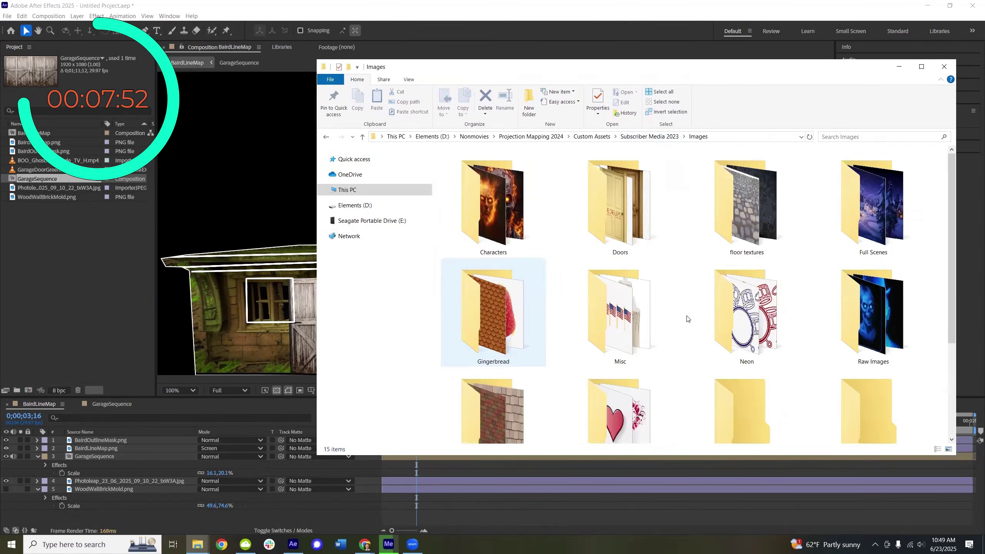
{"action": "scroll", "coordinate": [708, 324], "scroll_direction": "down", "scroll_amount": 1}
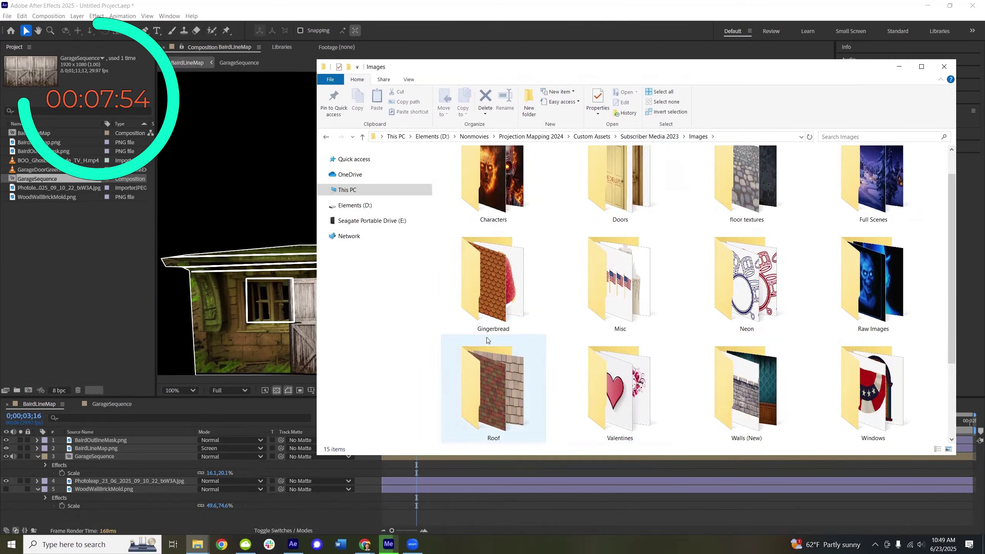
{"action": "double_click", "coordinate": [855, 402]}
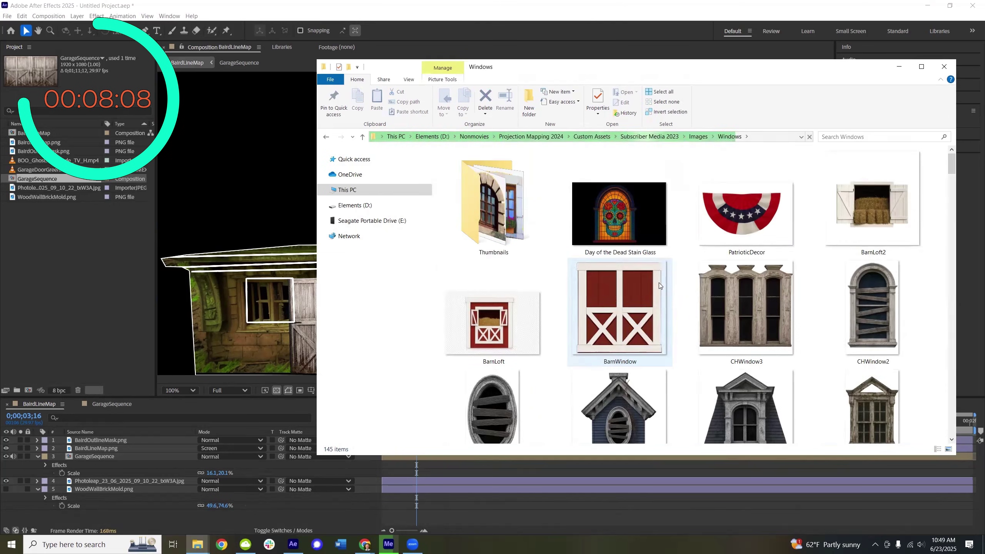
- Add CHWindowOval.png beneath the BairdLineMap.png layer and fit it into the gable peak at about 7.7 × 6.8%, position 1324, 311
{"action": "scroll", "coordinate": [659, 283], "scroll_direction": "down", "scroll_amount": 1}
{"action": "left_click", "coordinate": [471, 392]}
{"action": "left_click_drag", "start_coordinate": [508, 374], "coordinate": [90, 462]}
{"action": "key", "text": "s"}
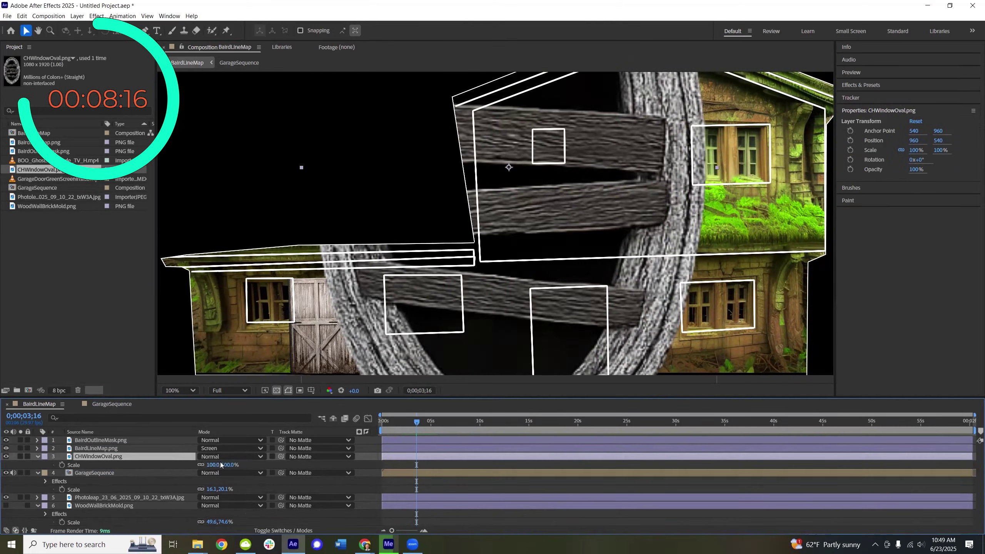
{"action": "left_click_drag", "start_coordinate": [226, 464], "coordinate": [195, 464]}
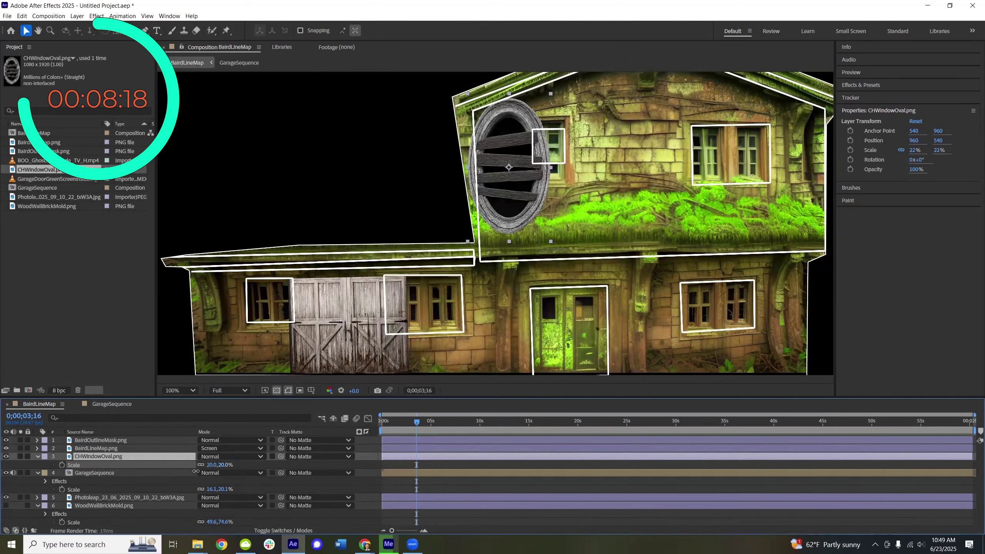
{"action": "left_click_drag", "start_coordinate": [512, 171], "coordinate": [647, 180]}
{"action": "left_click_drag", "start_coordinate": [682, 244], "coordinate": [647, 152]}
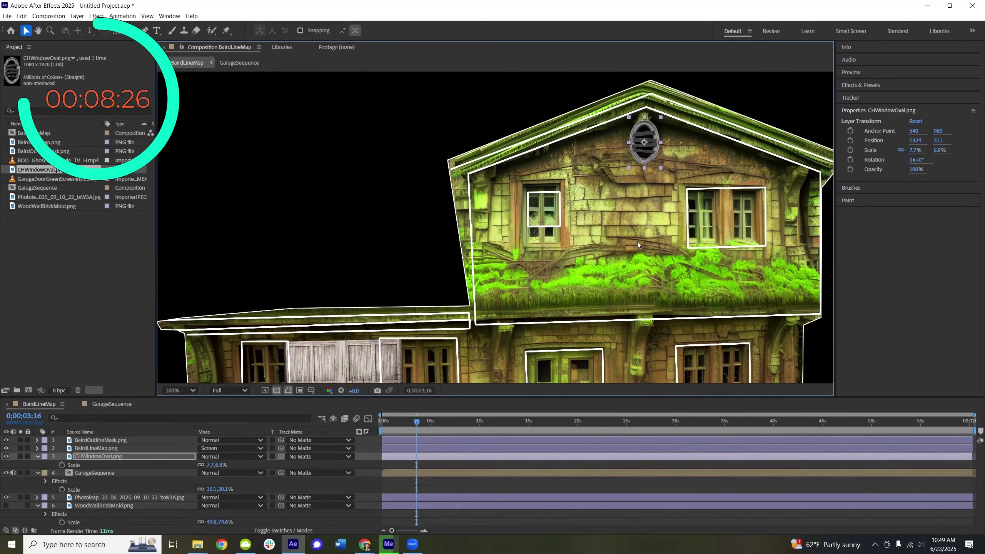
- Find realistic_haunted_rustic_weathered_old_large_green_jollyholiday2 in the Windows folder and add it to BairdLineMap beneath the CHWindowOval.png layer
{"action": "key", "text": "space"}
{"action": "left_click_drag", "start_coordinate": [582, 335], "coordinate": [588, 305]}
{"action": "key", "text": "alt+Tab"}
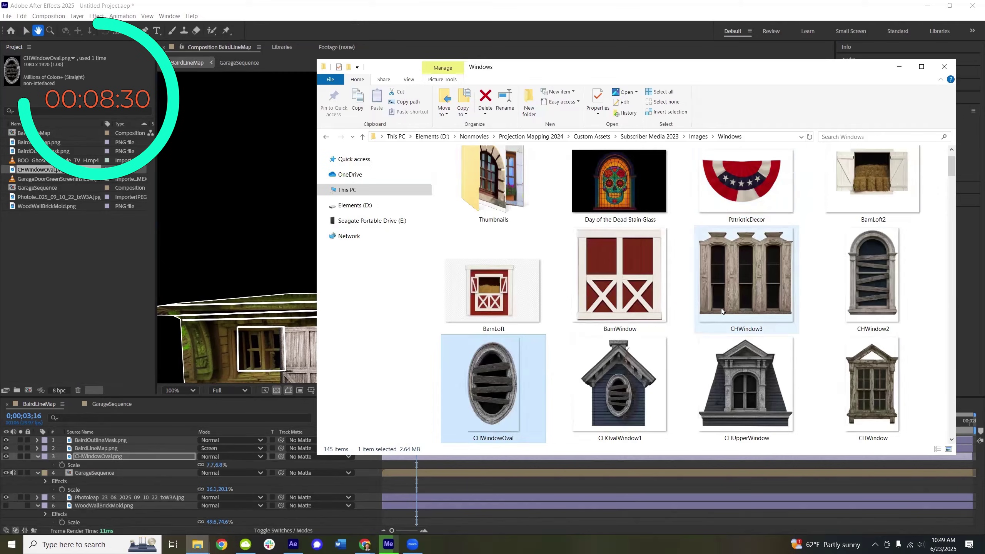
{"action": "scroll", "coordinate": [724, 308], "scroll_direction": "down", "scroll_amount": 4}
{"action": "scroll", "coordinate": [724, 308], "scroll_direction": "down", "scroll_amount": 6}
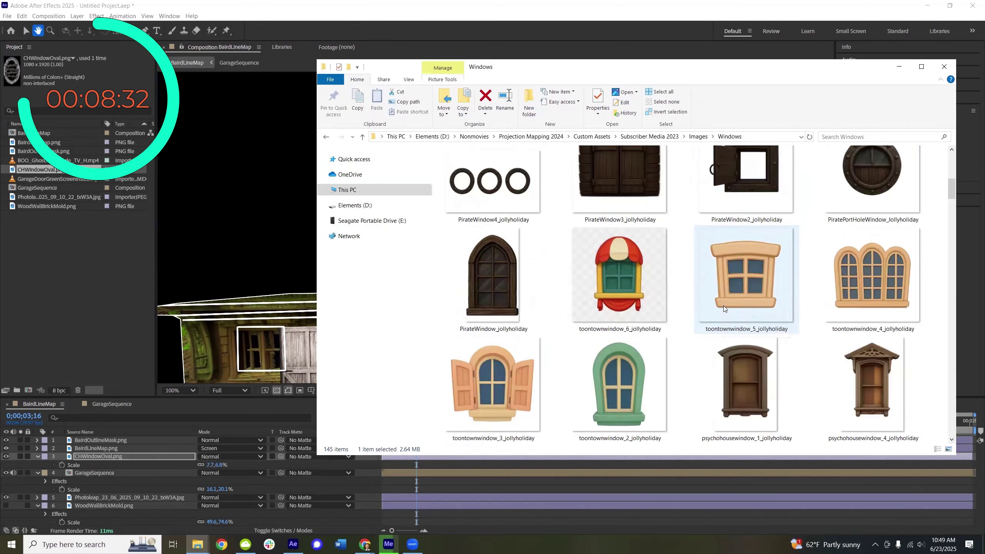
{"action": "scroll", "coordinate": [724, 309], "scroll_direction": "down", "scroll_amount": 10}
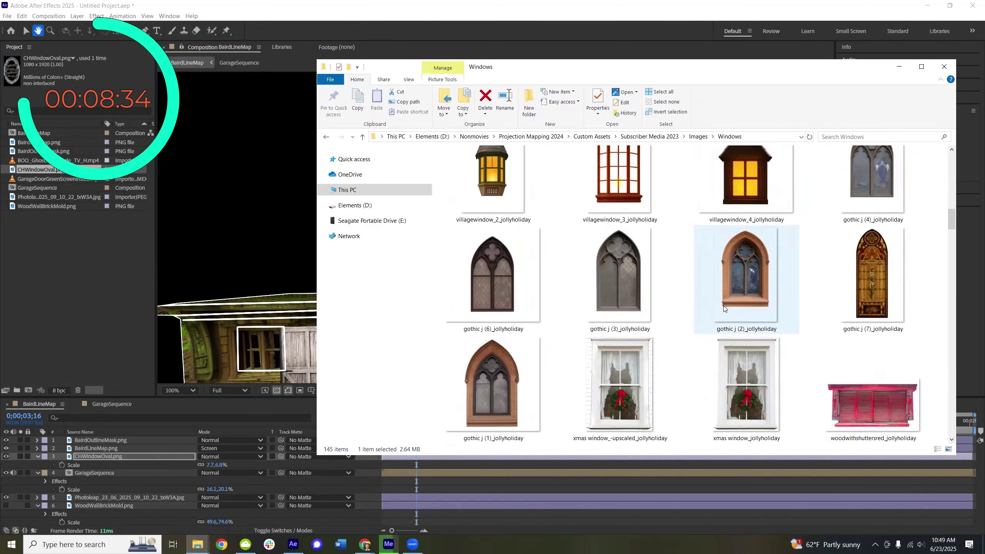
{"action": "scroll", "coordinate": [724, 312], "scroll_direction": "down", "scroll_amount": 5}
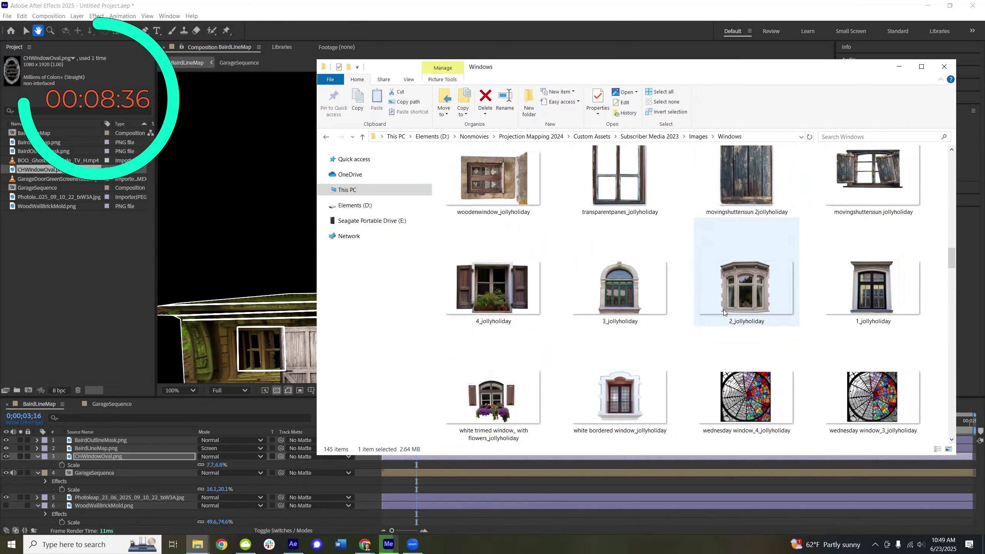
{"action": "scroll", "coordinate": [724, 311], "scroll_direction": "down", "scroll_amount": 12}
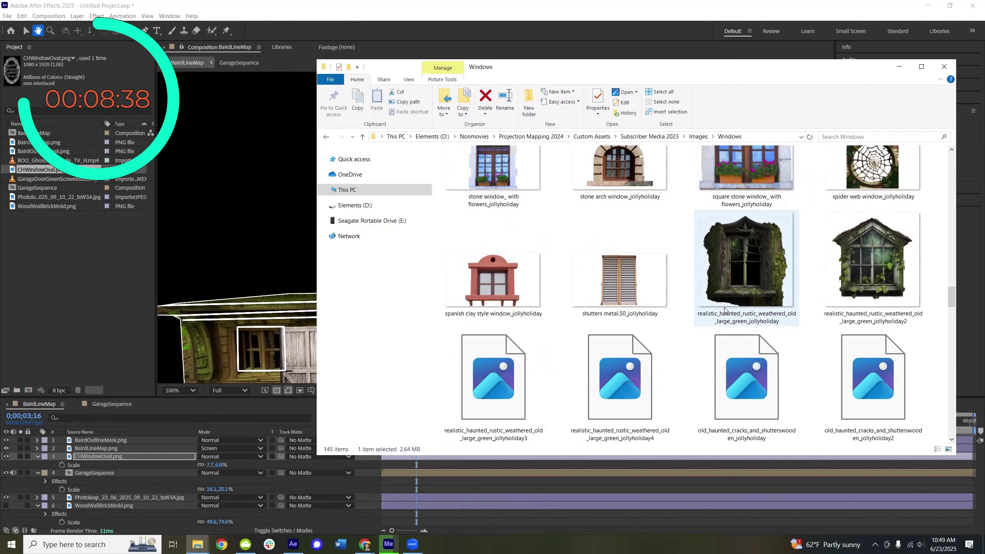
{"action": "left_click", "coordinate": [860, 307]}
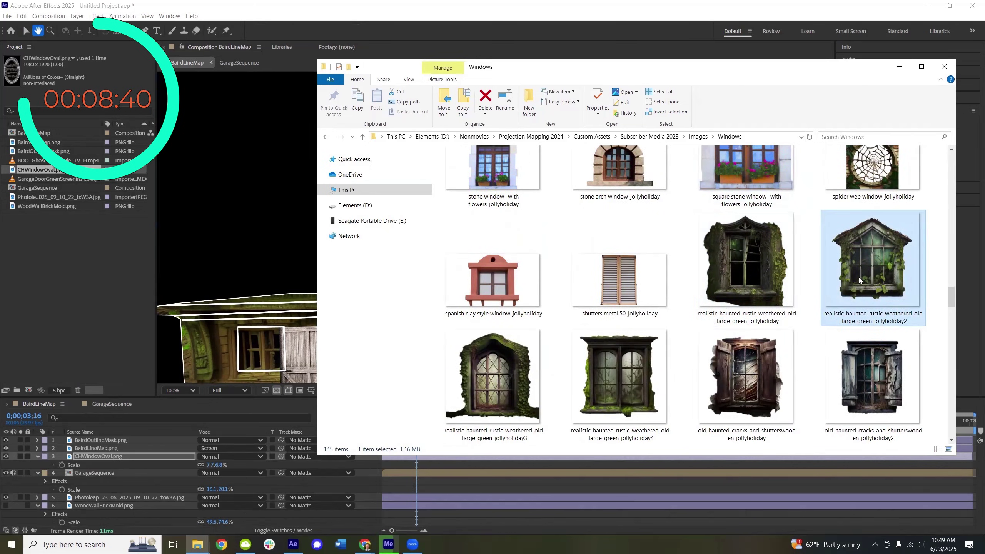
{"action": "key", "text": "alt+Tab"}
{"action": "key", "text": "v"}
{"action": "key", "text": "alt+Tab"}
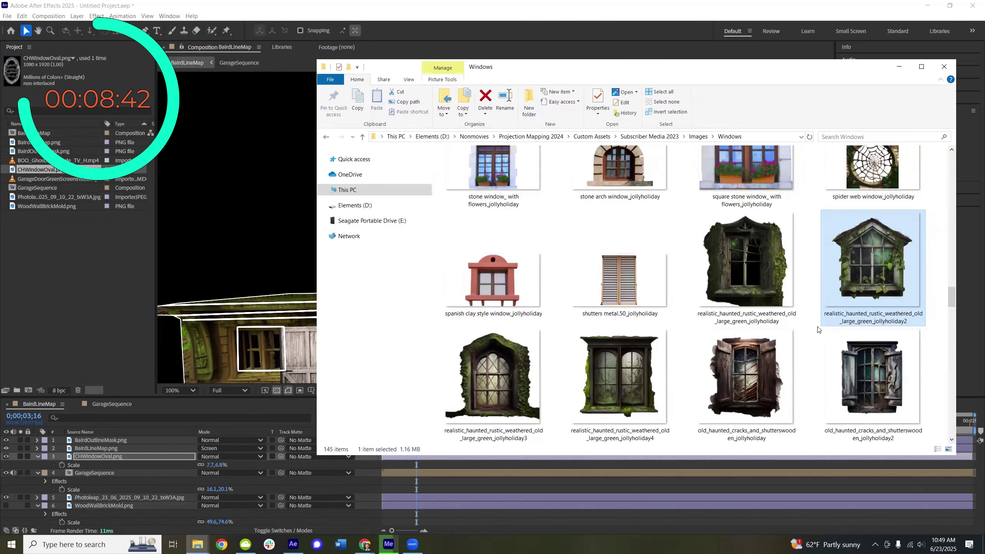
{"action": "left_click_drag", "start_coordinate": [256, 439], "coordinate": [144, 478]}
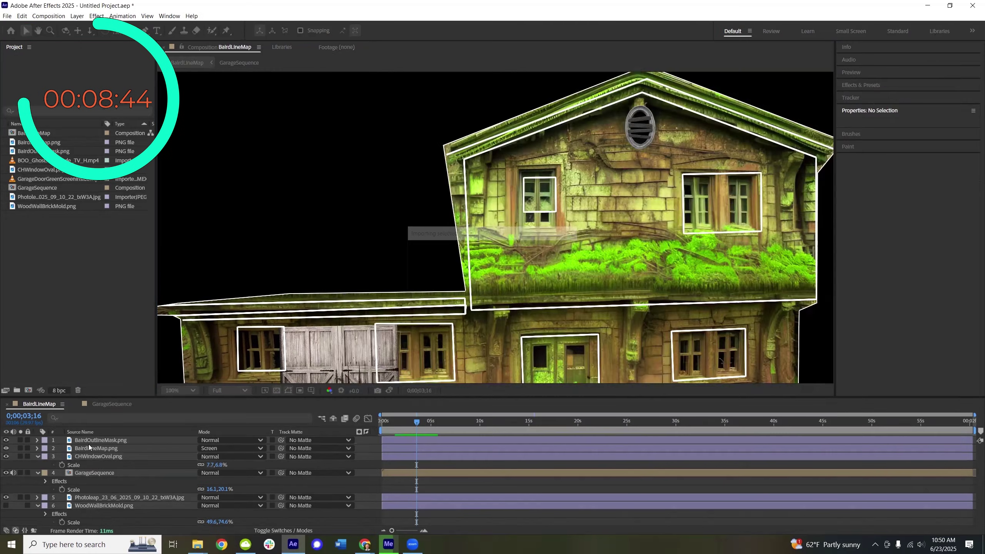
- Scale the haunted window to about 34.8 × 26.8% and place it over the wider upper-floor window at position 1538, 497
{"action": "left_click_drag", "start_coordinate": [227, 483], "coordinate": [195, 476]}
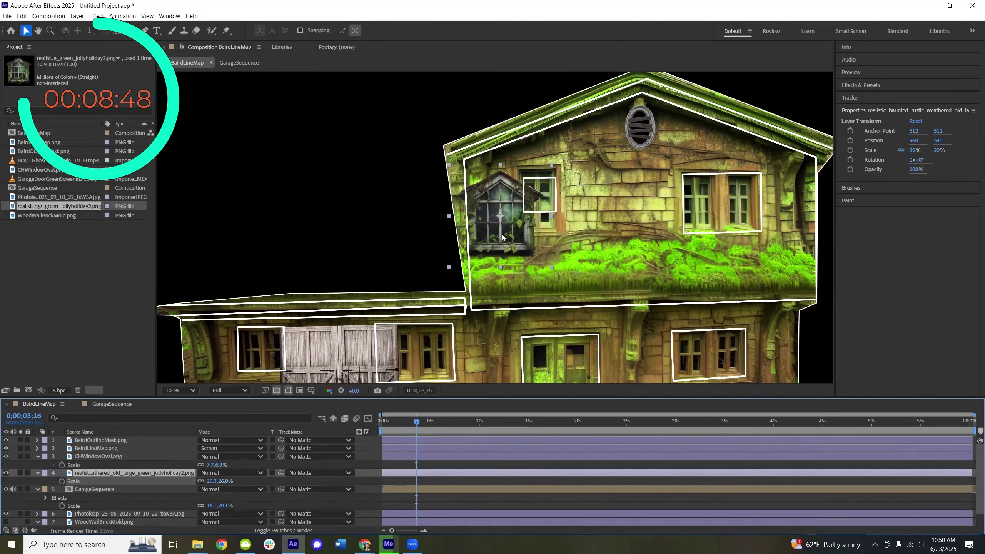
{"action": "left_click_drag", "start_coordinate": [502, 237], "coordinate": [734, 242]}
{"action": "mouse_move", "coordinate": [784, 271]}
{"action": "left_mouse_down"}
{"action": "mouse_move", "coordinate": [758, 241]}
{"action": "mouse_move", "coordinate": [791, 255]}
{"action": "left_mouse_up"}
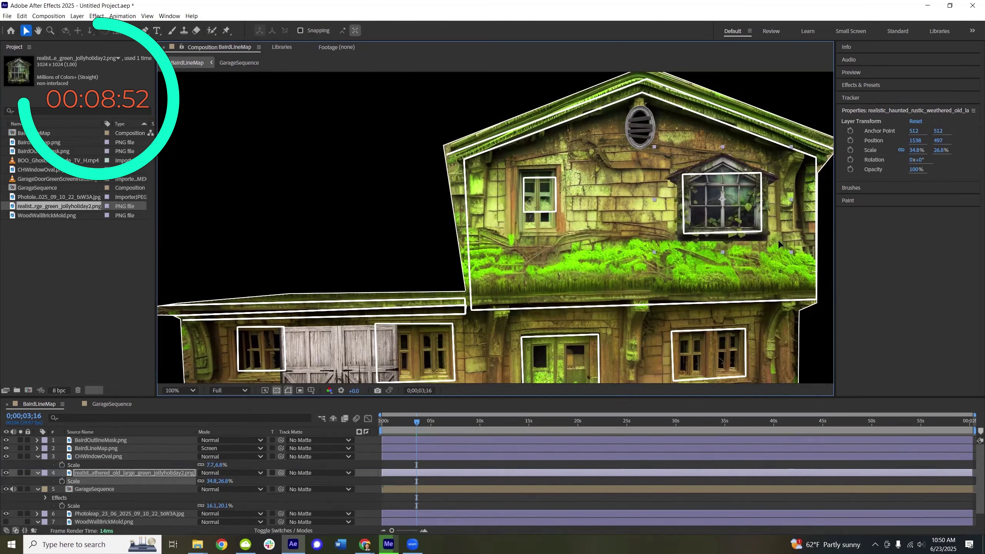
- Duplicate the haunted window onto the narrow upper-floor window at about 32.8 × 27.2%, position 1080, 509, and preview the composition at 0;00;18;06
{"action": "key", "text": "ctrl+d"}
{"action": "left_click_drag", "start_coordinate": [772, 246], "coordinate": [611, 257]}
{"action": "key", "text": "Up"}
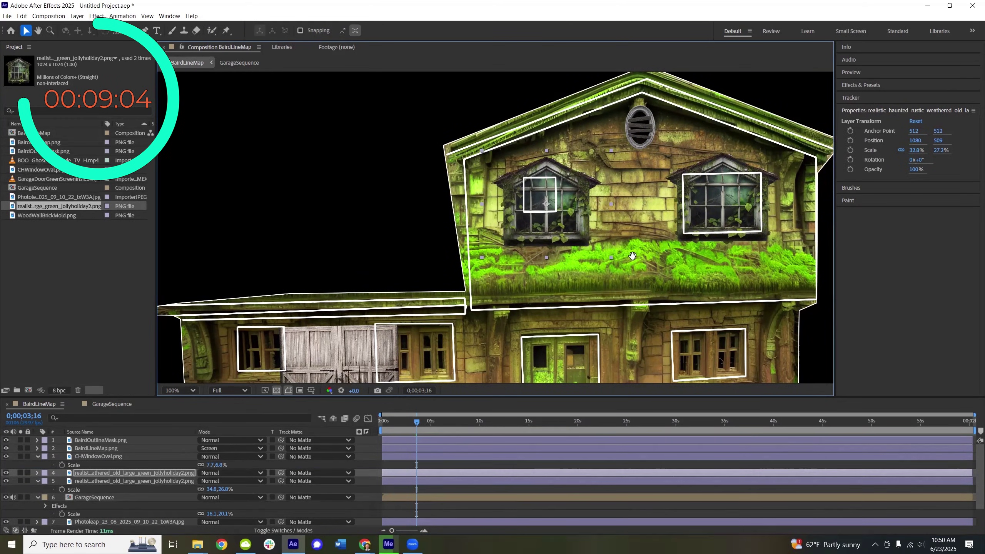
{"action": "left_click_drag", "start_coordinate": [632, 248], "coordinate": [640, 202]}
{"action": "left_click_drag", "start_coordinate": [416, 423], "coordinate": [560, 432]}
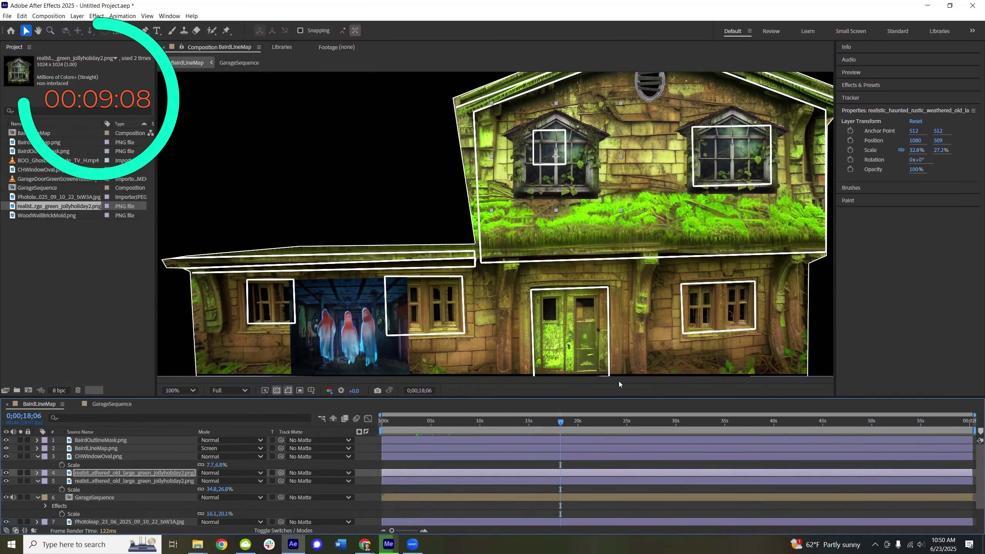
- Find PirateWoodDoor in the Doors image folder and add it to the BairdLineMap composition beneath the CHWindowOval.png layer
{"action": "key", "text": "alt+Tab"}
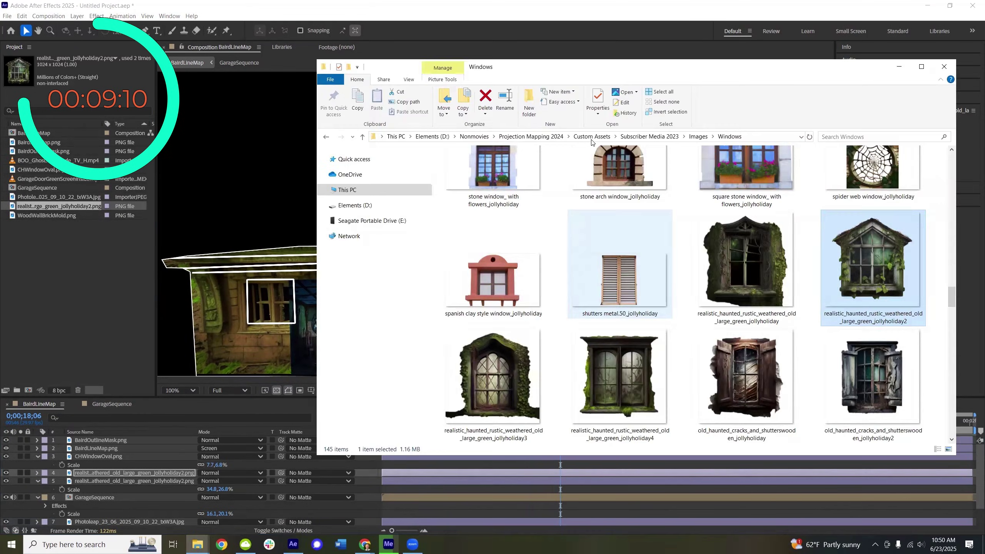
{"action": "key", "text": "alt+Up"}
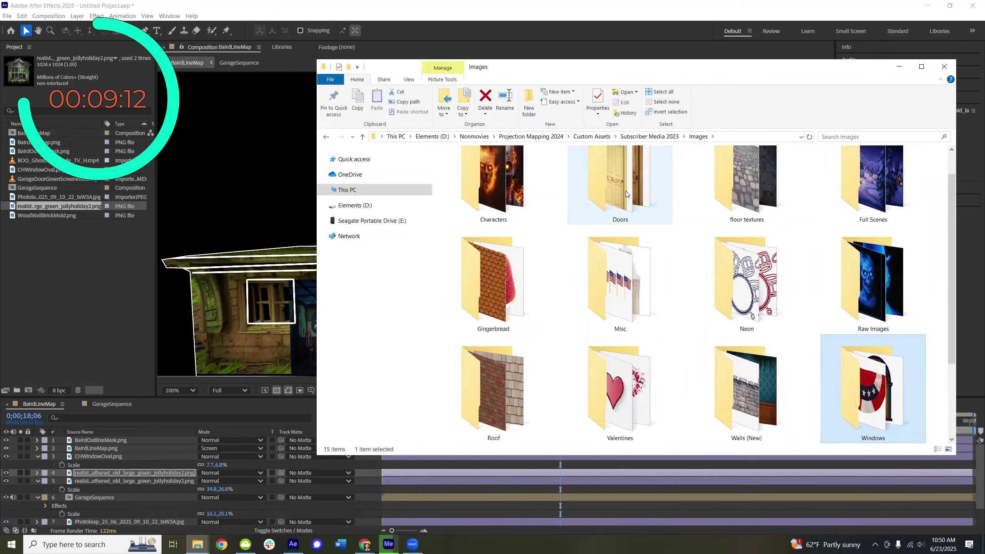
{"action": "double_click", "coordinate": [622, 193]}
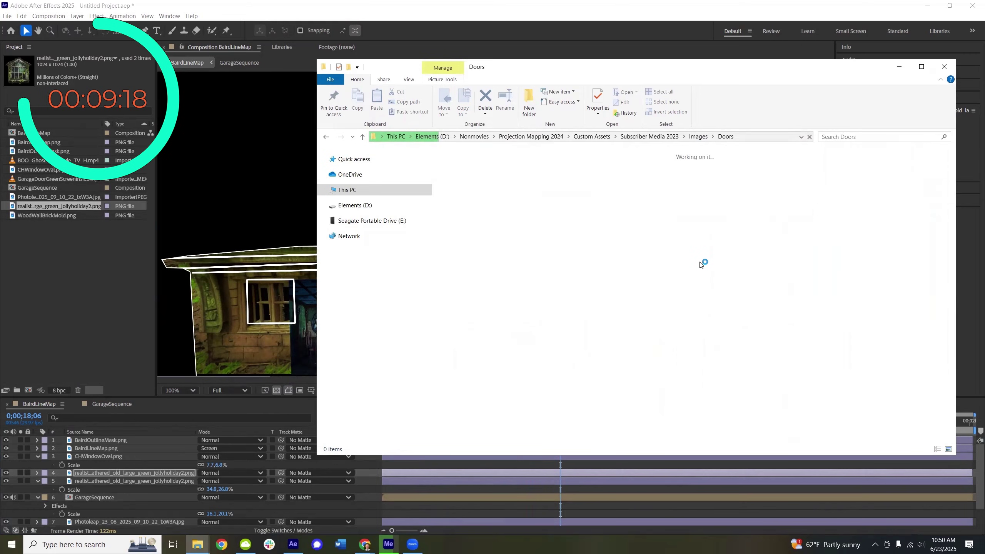
{"action": "scroll", "coordinate": [689, 306], "scroll_direction": "down", "scroll_amount": 2}
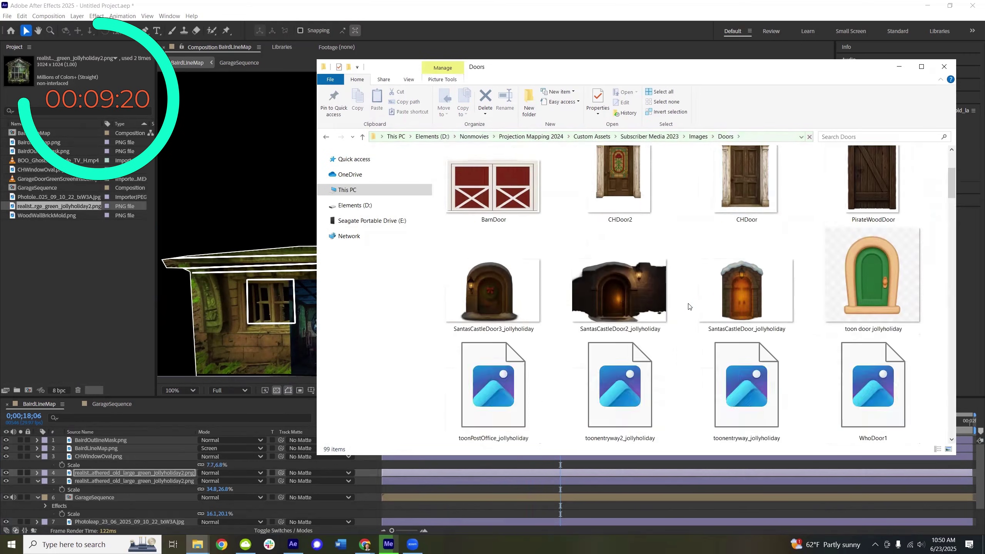
{"action": "scroll", "coordinate": [689, 307], "scroll_direction": "down", "scroll_amount": 2}
{"action": "scroll", "coordinate": [689, 306], "scroll_direction": "up", "scroll_amount": 3}
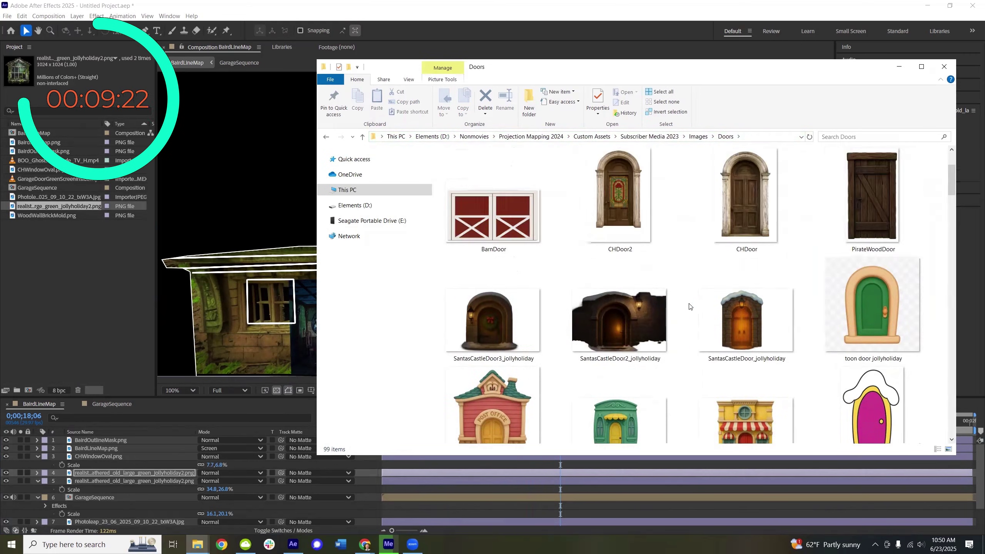
{"action": "left_click_drag", "start_coordinate": [878, 205], "coordinate": [150, 498]}
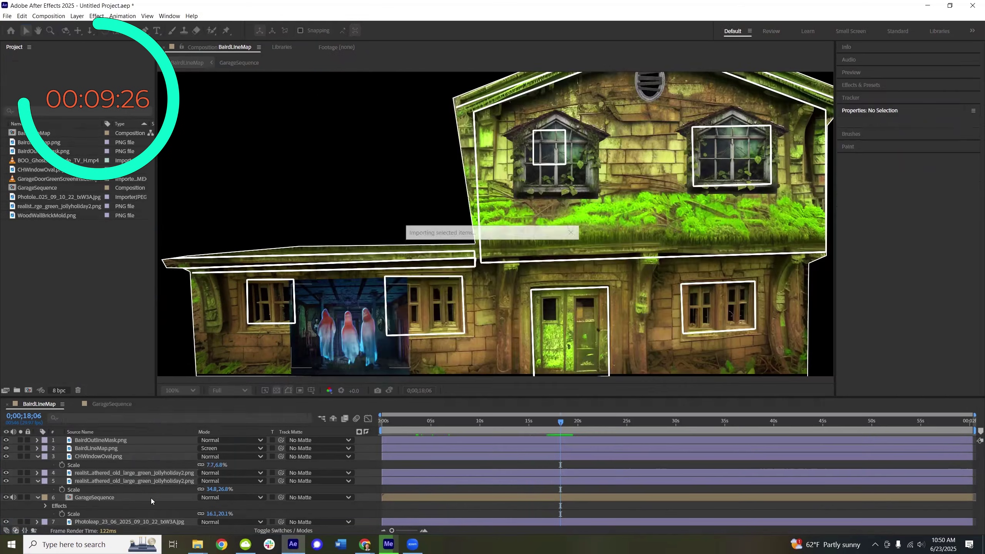
{"action": "left_click_drag", "start_coordinate": [92, 446], "coordinate": [92, 481]}
- Scale the pirate wood door to about 16 × 12.9% and place it over the front doorway at position 1099, 1012
{"action": "key", "text": "s"}
{"action": "left_click_drag", "start_coordinate": [223, 481], "coordinate": [190, 484]}
{"action": "left_click_drag", "start_coordinate": [515, 182], "coordinate": [570, 366]}
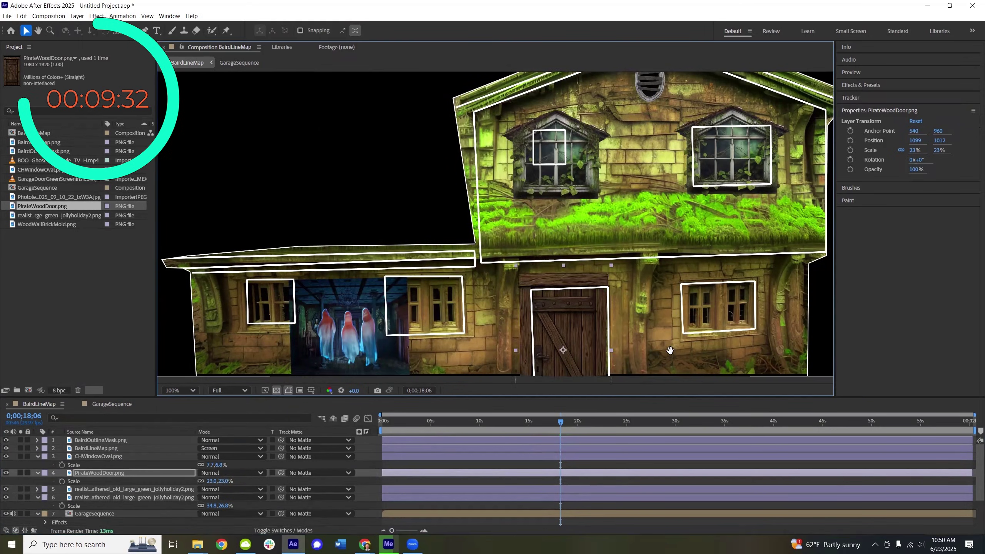
{"action": "left_click_drag", "start_coordinate": [670, 350], "coordinate": [698, 246]}
{"action": "left_click_drag", "start_coordinate": [639, 334], "coordinate": [625, 296]}
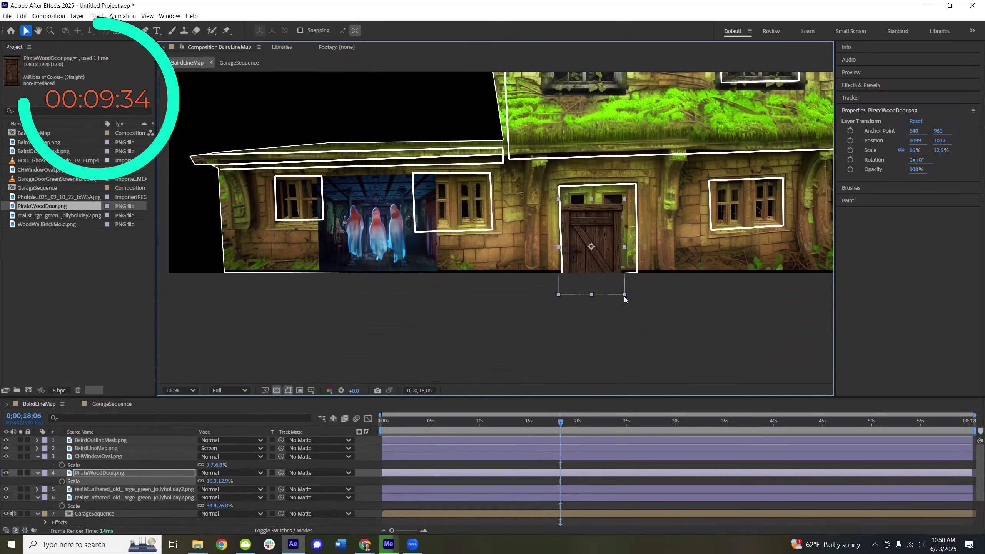
- Apply CC Power Pin to the pirate wood door and pin its four corners around the front doorway's outline
{"action": "key", "text": "ctrl+space"}
{"action": "type", "text": "power pin"}
{"action": "key", "text": "Return"}
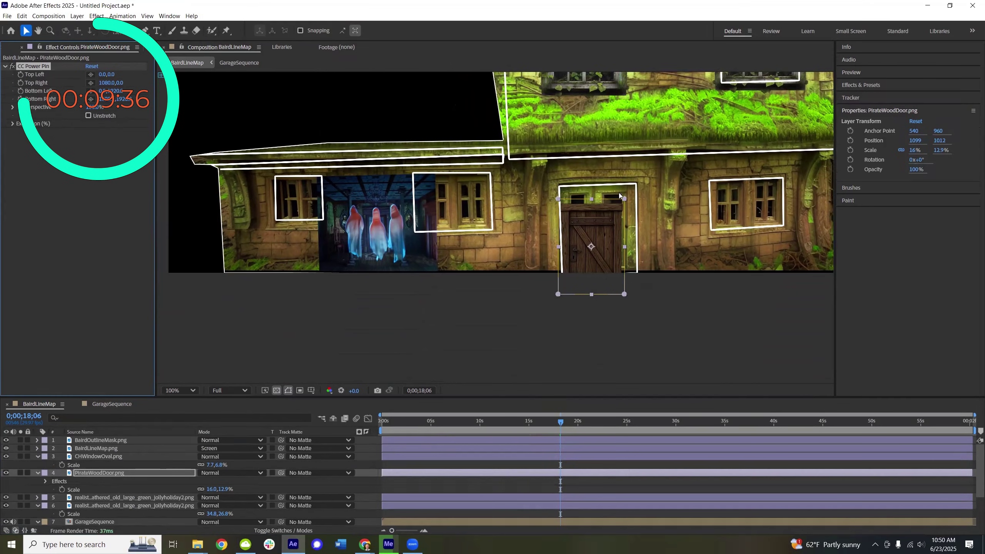
{"action": "left_click_drag", "start_coordinate": [624, 199], "coordinate": [637, 186]}
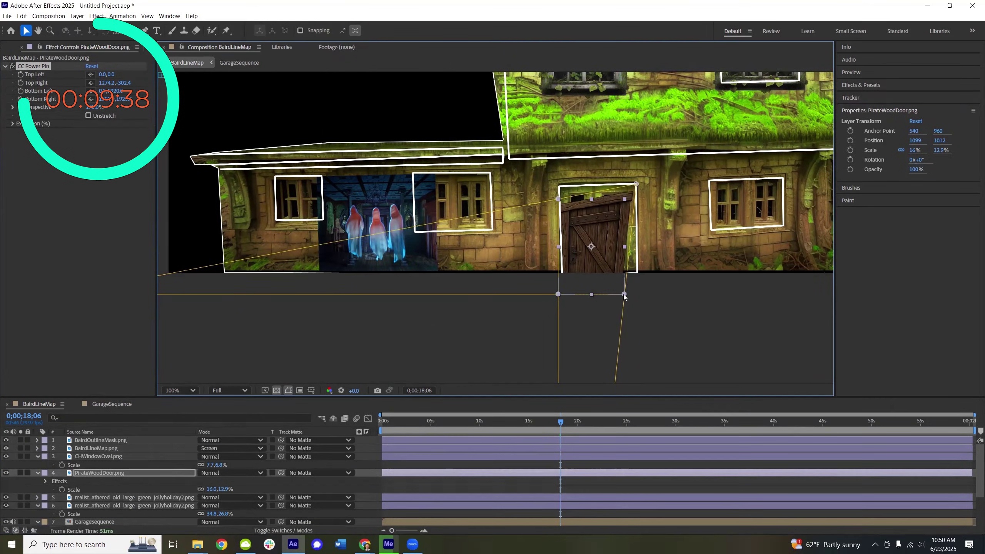
{"action": "left_click_drag", "start_coordinate": [625, 296], "coordinate": [638, 274]}
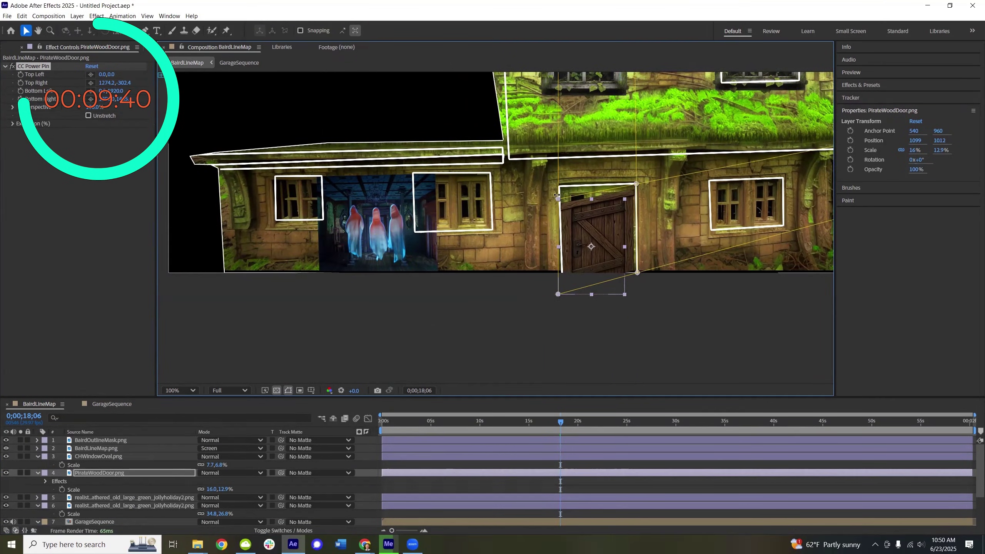
{"action": "left_click_drag", "start_coordinate": [559, 200], "coordinate": [561, 187]}
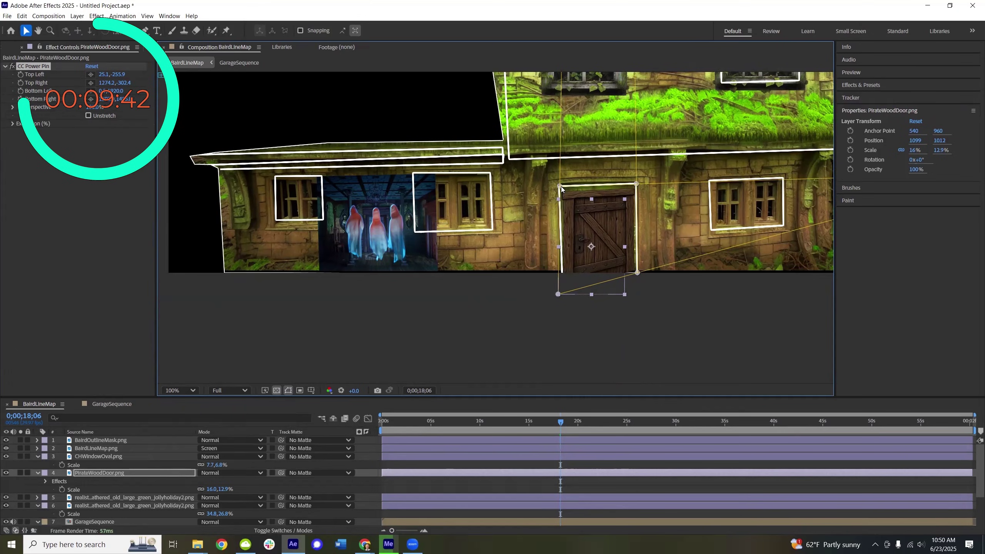
{"action": "left_click_drag", "start_coordinate": [558, 294], "coordinate": [554, 245]}
{"action": "left_click_drag", "start_coordinate": [638, 235], "coordinate": [640, 231]}
{"action": "left_click_drag", "start_coordinate": [614, 187], "coordinate": [615, 180]}
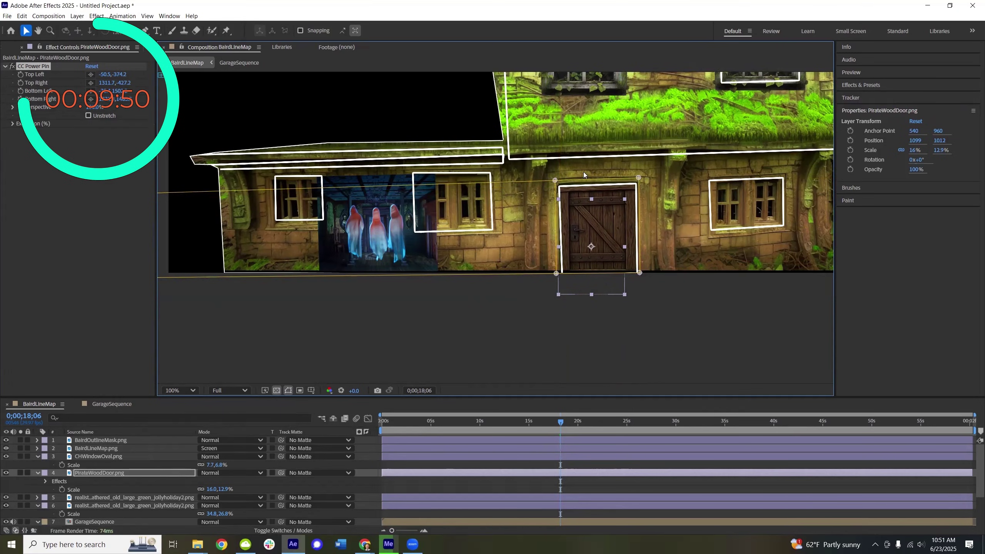
- Preview the whole house composition, scrubbing the garage door and ghost sequence between 0;00;03;18 and 0;00;15;15
{"action": "scroll", "coordinate": [541, 223], "scroll_direction": "down", "scroll_amount": 2}
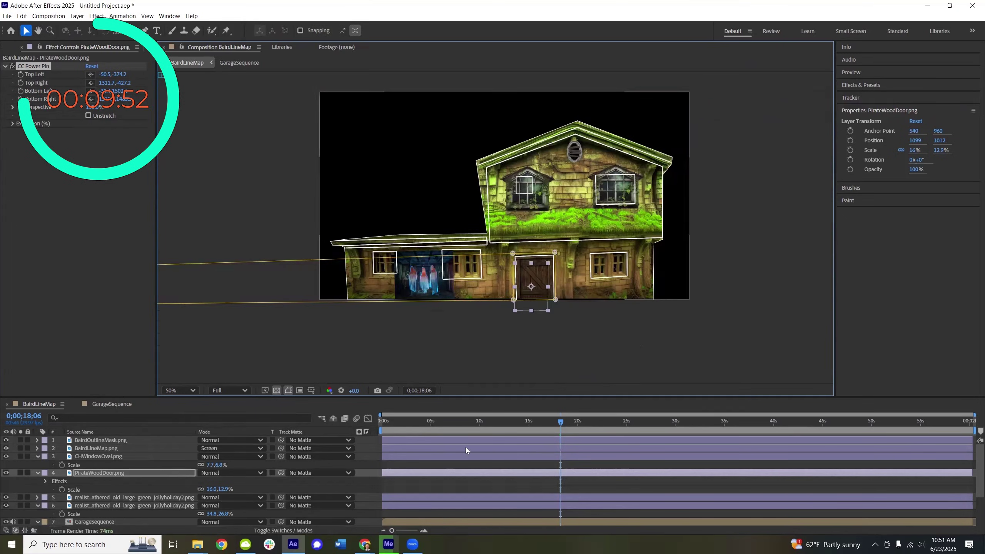
{"action": "left_click_drag", "start_coordinate": [422, 419], "coordinate": [534, 422]}
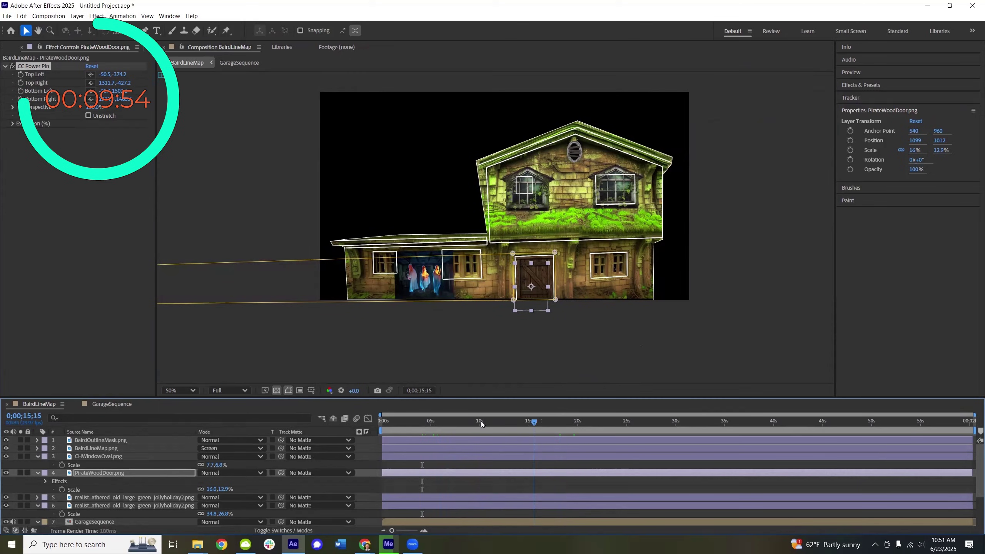
{"action": "left_click", "coordinate": [418, 421]}
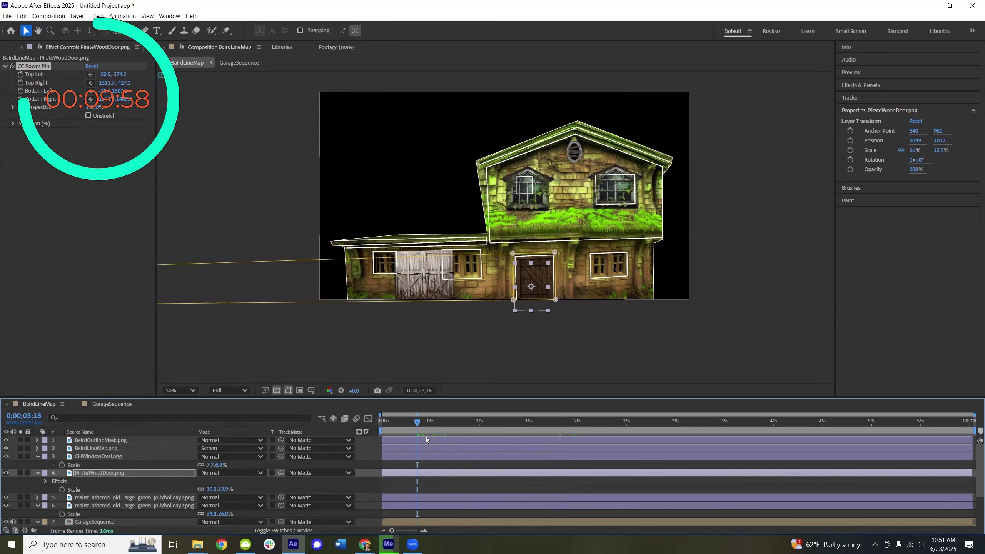
{"action": "left_click_drag", "start_coordinate": [433, 424], "coordinate": [498, 429]}
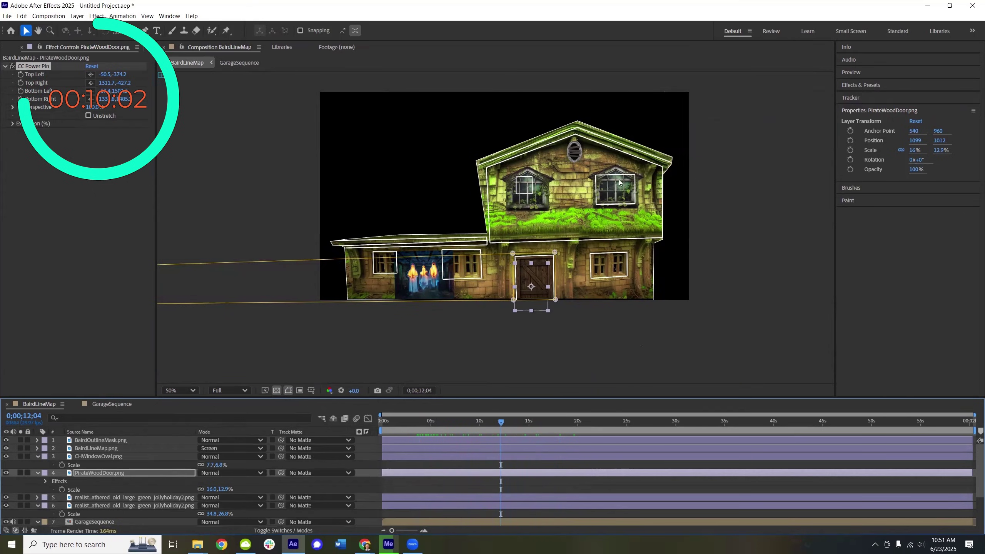
{"action": "key", "text": "ctrl+s"}
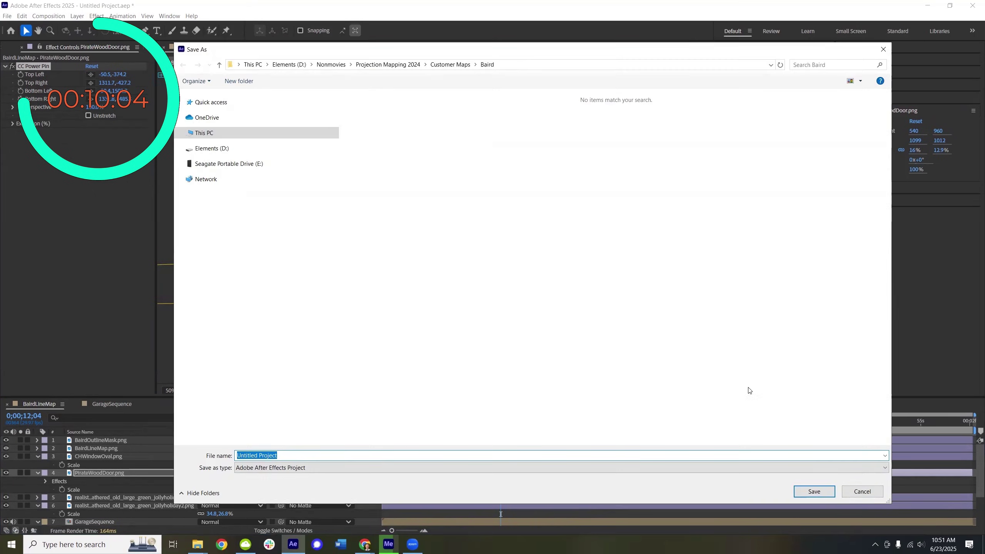
{"action": "left_click", "coordinate": [862, 496]}
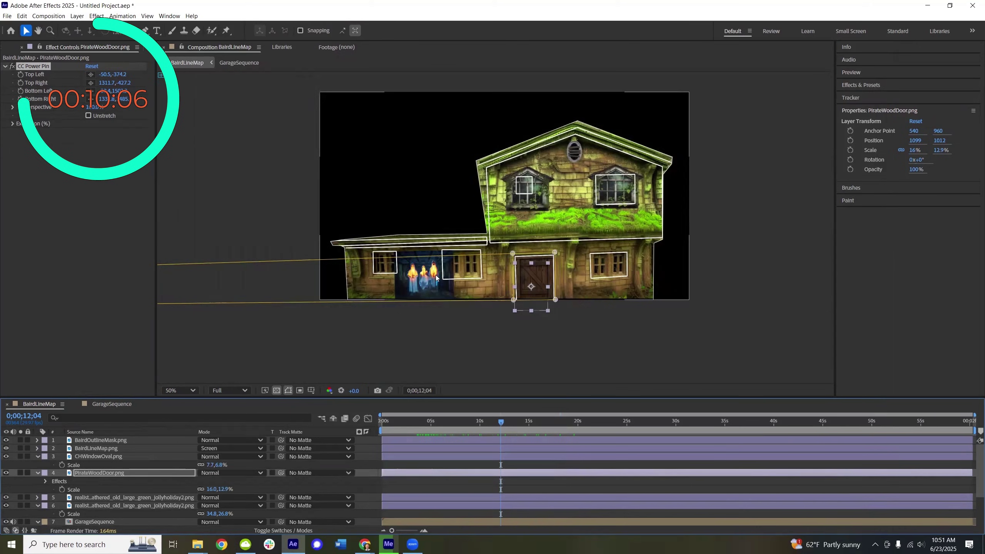
- Browse the Halloween folder inside Videos for animated window clips and open the window blue light clip to check it
{"action": "key", "text": "alt+Tab"}
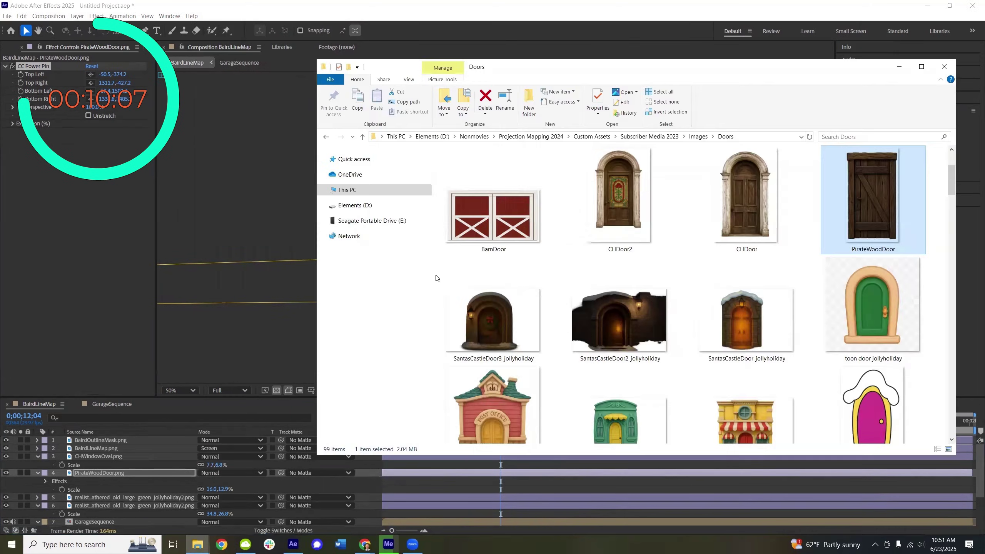
{"action": "left_click", "coordinate": [668, 138]}
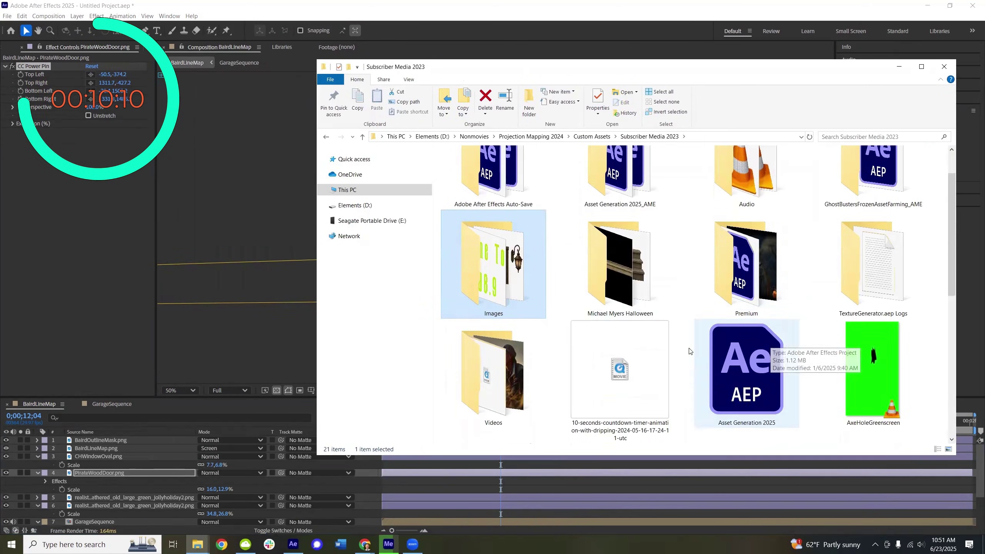
{"action": "double_click", "coordinate": [518, 390]}
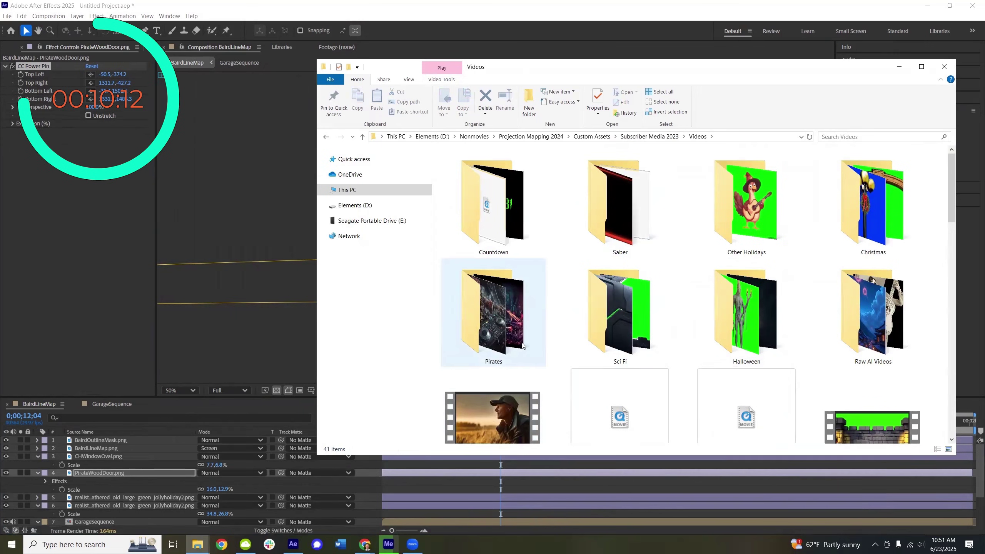
{"action": "double_click", "coordinate": [742, 336]}
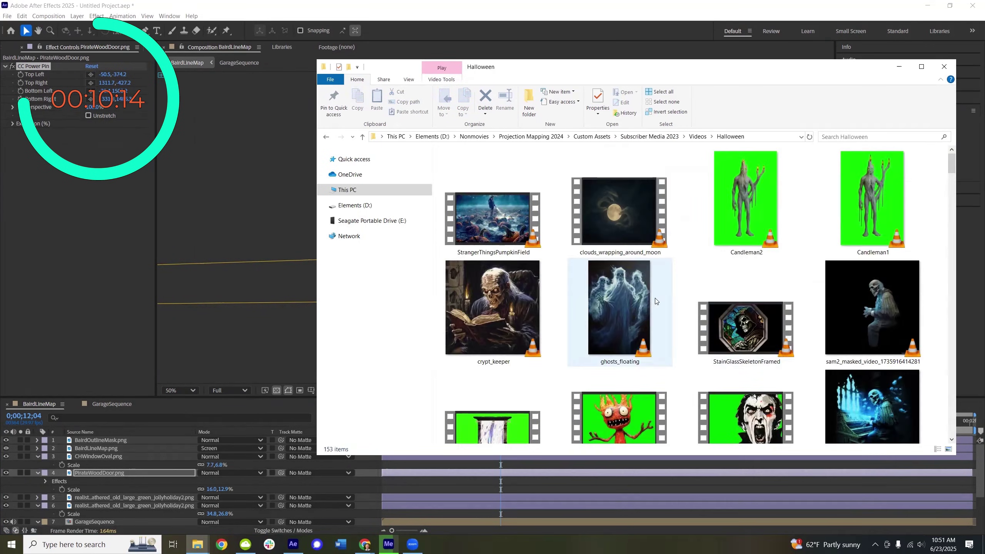
{"action": "scroll", "coordinate": [690, 324], "scroll_direction": "down", "scroll_amount": 5}
{"action": "scroll", "coordinate": [690, 325], "scroll_direction": "down", "scroll_amount": 8}
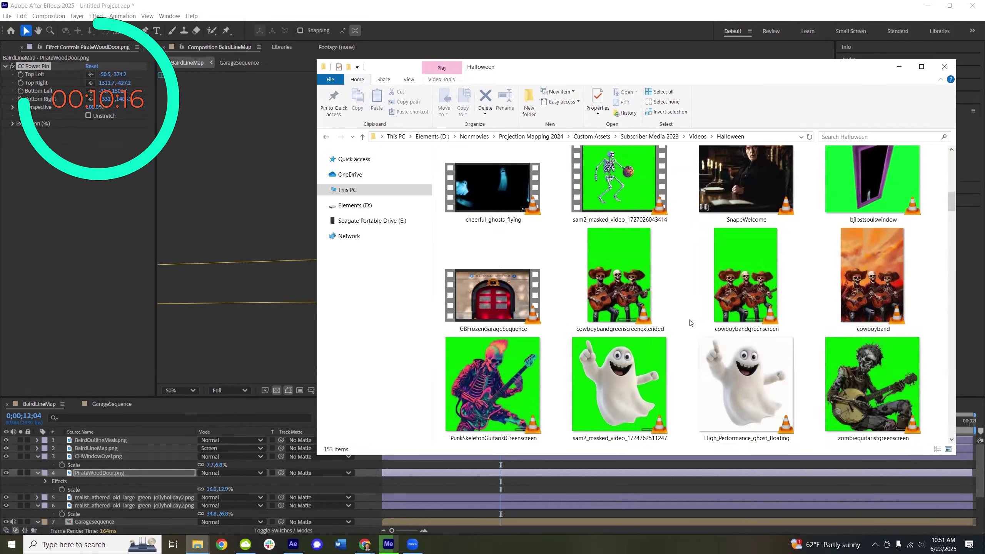
{"action": "scroll", "coordinate": [690, 323], "scroll_direction": "down", "scroll_amount": 4}
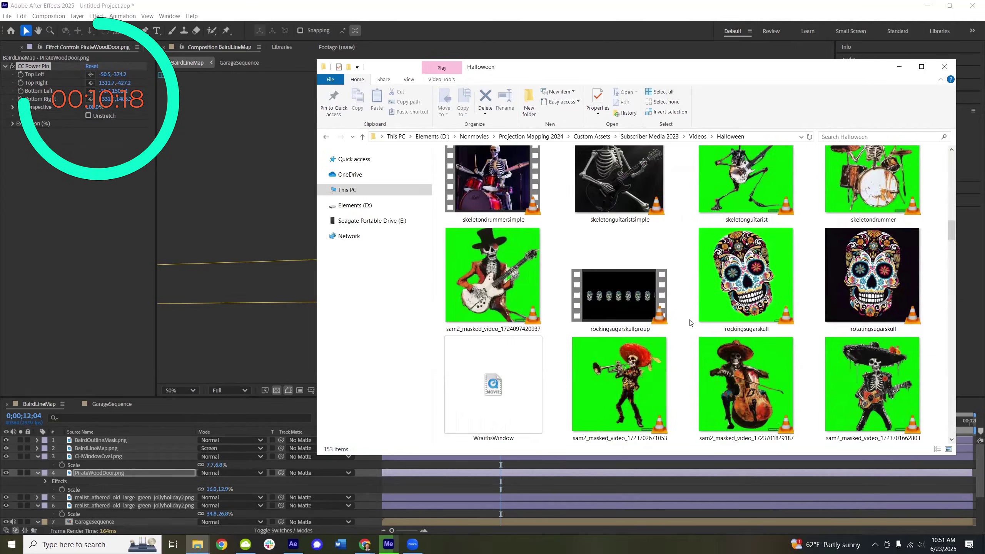
{"action": "scroll", "coordinate": [690, 322], "scroll_direction": "down", "scroll_amount": 8}
{"action": "left_click", "coordinate": [511, 291]}
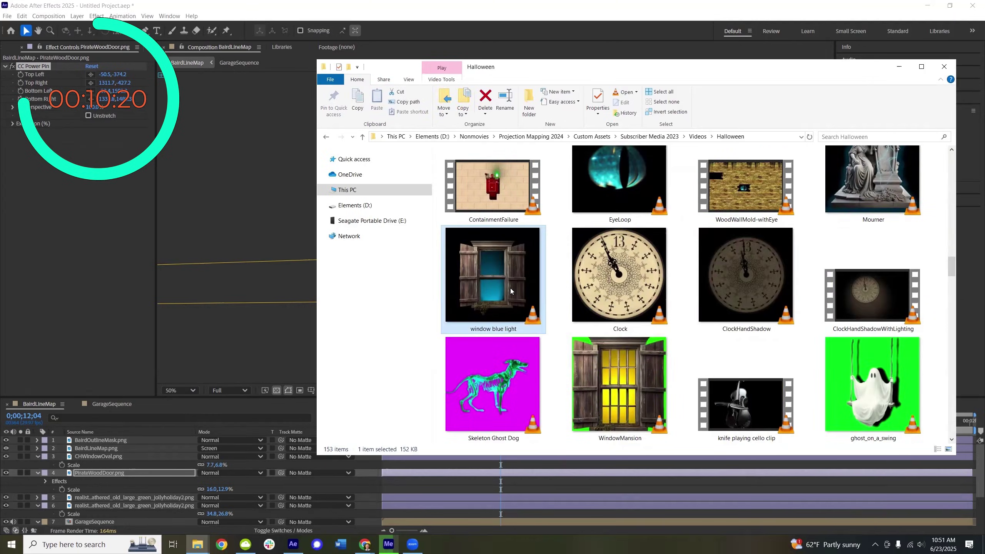
{"action": "double_click", "coordinate": [512, 290]}
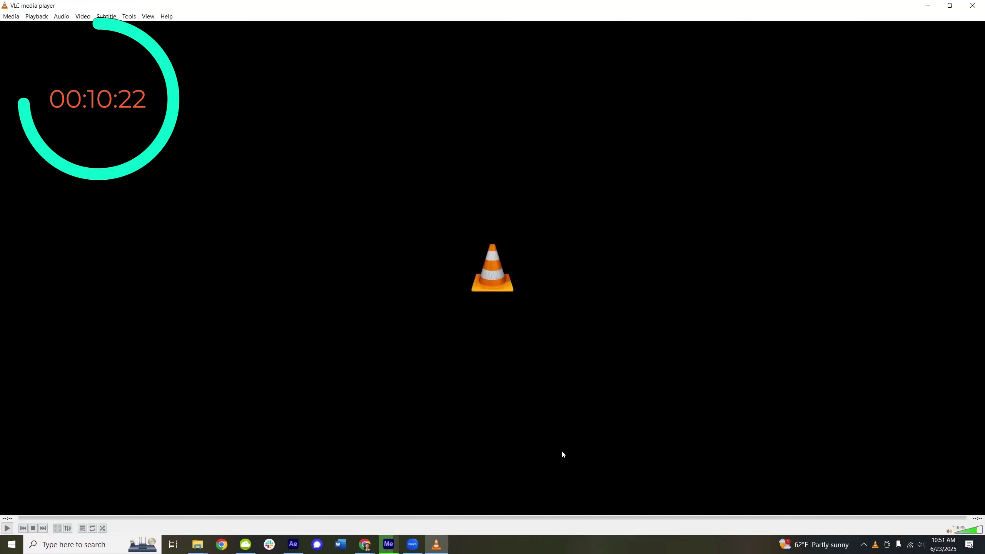
{"action": "left_click", "coordinate": [971, 7]}
- Find and preview WindowShutterswithCurtains in the Halloween folder, adding it to BairdLineMap beneath the CHWindowOval.png layer
{"action": "scroll", "coordinate": [644, 337], "scroll_direction": "down", "scroll_amount": 3}
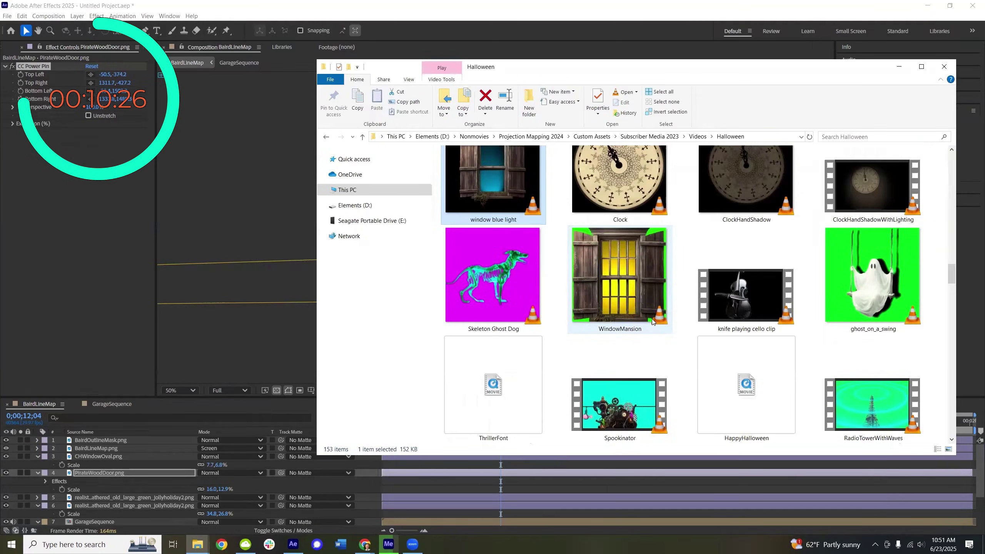
{"action": "scroll", "coordinate": [653, 318], "scroll_direction": "down", "scroll_amount": 5}
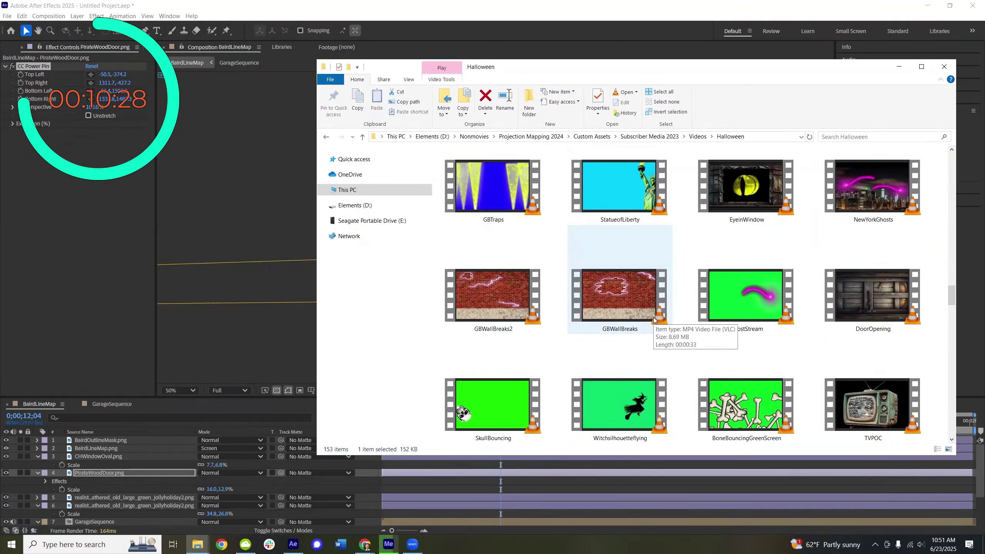
{"action": "scroll", "coordinate": [654, 320], "scroll_direction": "down", "scroll_amount": 3}
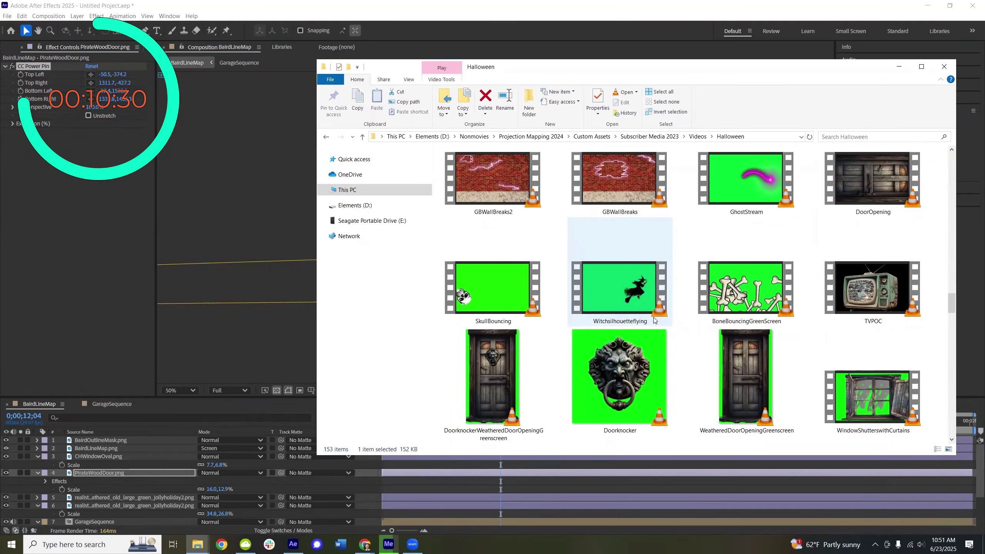
{"action": "scroll", "coordinate": [654, 320], "scroll_direction": "down", "scroll_amount": 3}
{"action": "double_click", "coordinate": [872, 289]}
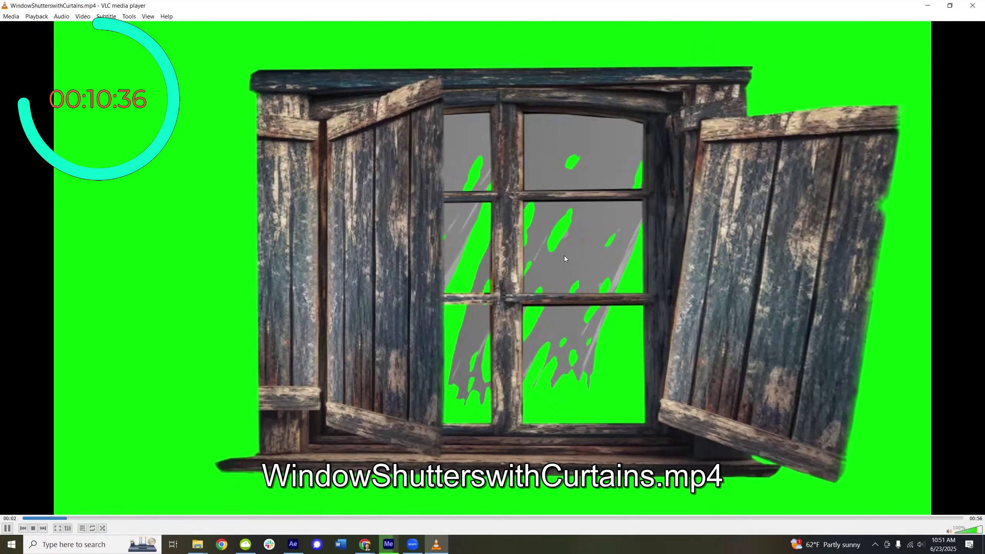
{"action": "left_click", "coordinate": [973, 6]}
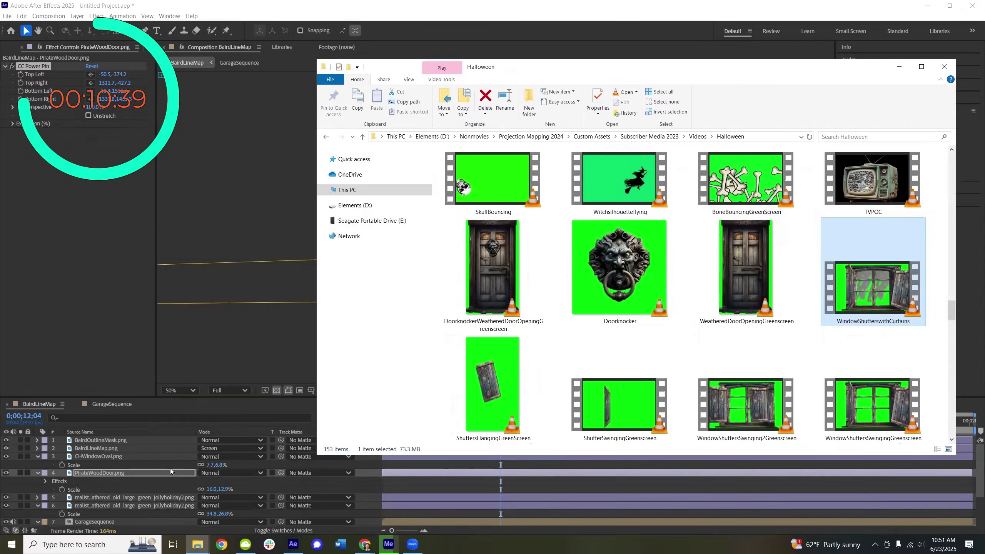
{"action": "left_click_drag", "start_coordinate": [170, 468], "coordinate": [156, 473]}
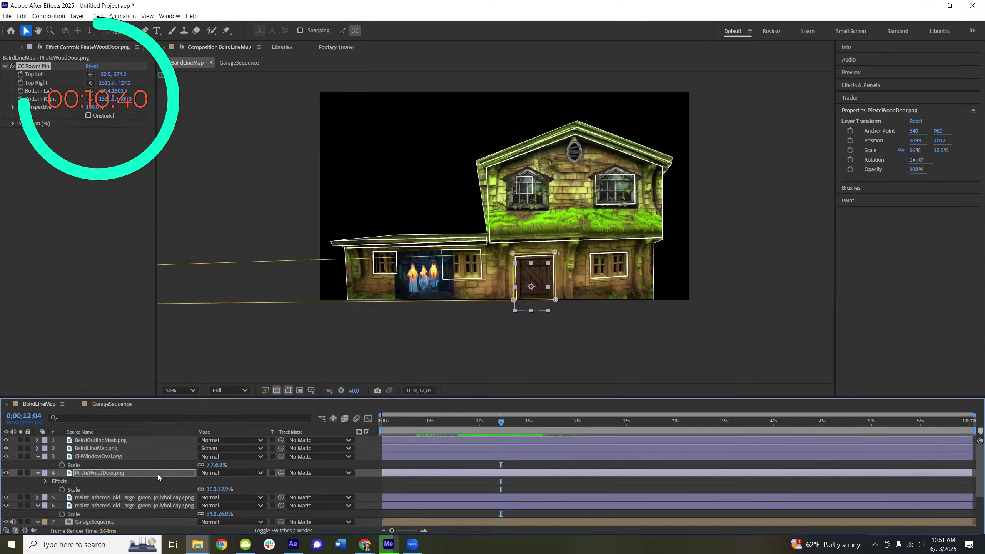
{"action": "left_click_drag", "start_coordinate": [101, 440], "coordinate": [98, 468]}
- Apply Keylight (1.2) to WindowShutterswithCurtains.mp4 and sample its green background as the screen colour
{"action": "key", "text": "ctrl+space"}
{"action": "type", "text": "key"}
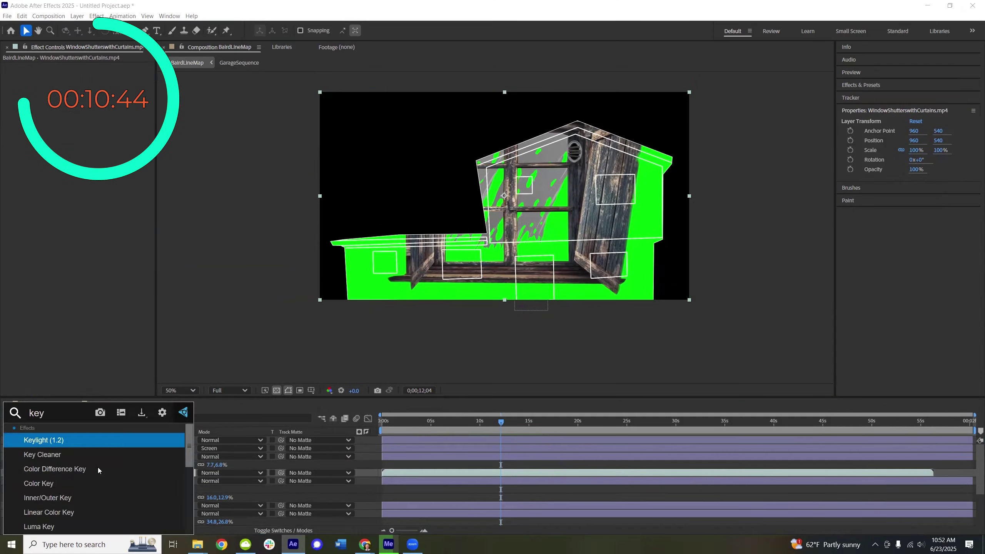
{"action": "key", "text": "Return"}
{"action": "left_click", "coordinate": [104, 128]}
{"action": "left_click", "coordinate": [636, 278]}
- Scale the shuttered window clip to about 19 × 19.3% and place it over the wider upper-floor window at position 1512, 502
{"action": "left_click_drag", "start_coordinate": [690, 299], "coordinate": [644, 207]}
{"action": "key", "text": "period"}
{"action": "key", "text": "period"}
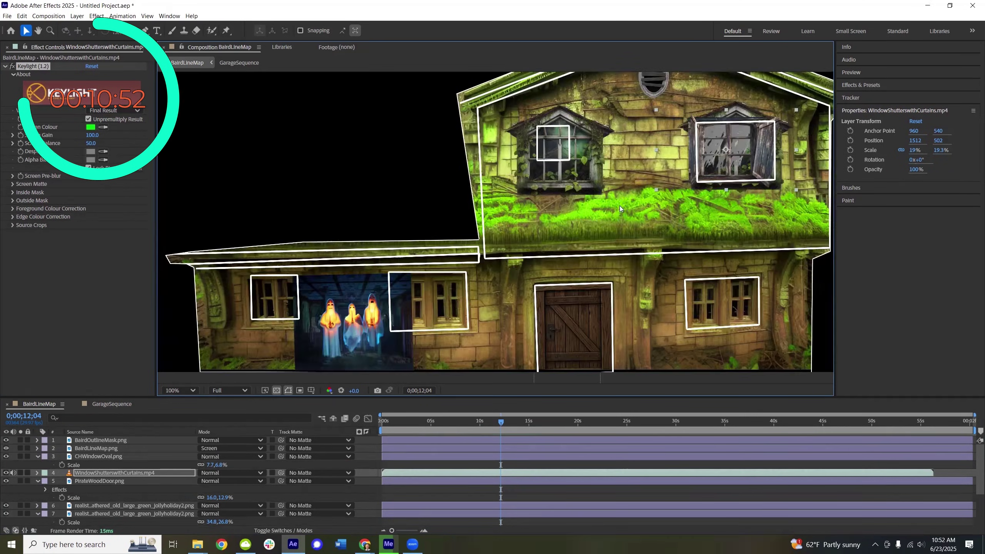
- Hide the lower of the two green mossy wall layers, just above GarageSequence, leaving the other wall layer visible
{"action": "key", "text": "ctrl+Up"}
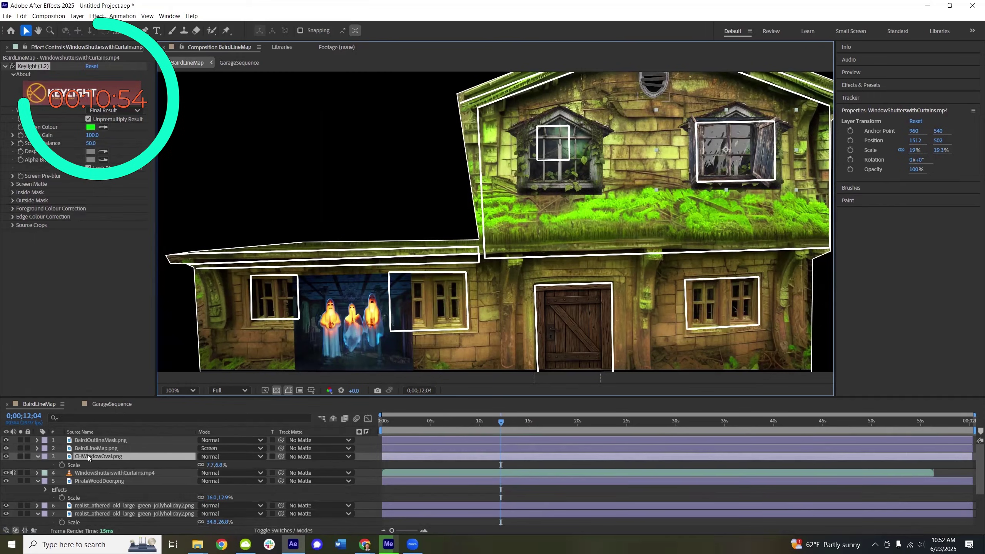
{"action": "scroll", "coordinate": [93, 473], "scroll_direction": "down", "scroll_amount": 3}
{"action": "left_click", "coordinate": [6, 481]}
{"action": "left_click", "coordinate": [6, 481]}
{"action": "left_click", "coordinate": [6, 490]}
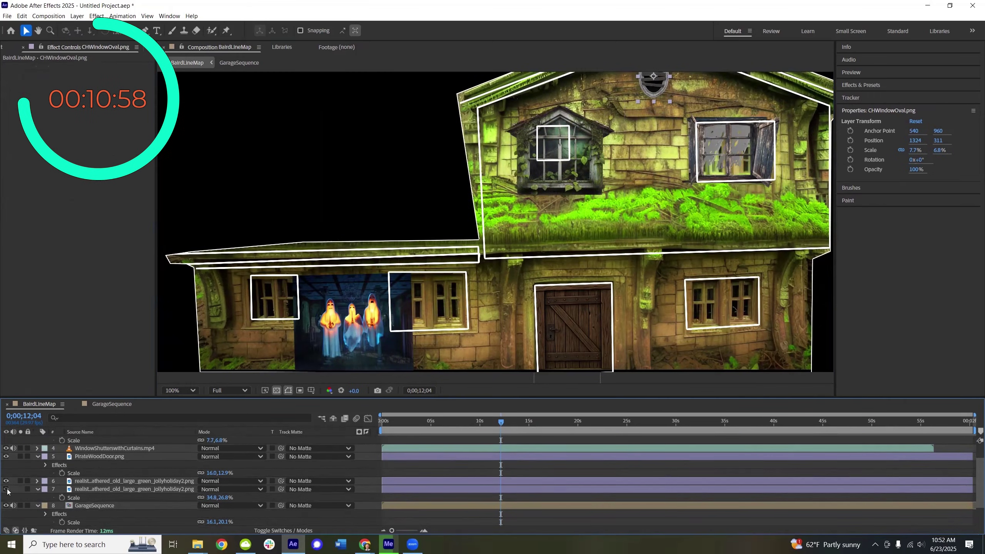
- Scale the shuttered window clip to about 21.3 × 20.9% and pull its right corners outward with CC Power Pin
{"action": "left_click", "coordinate": [108, 449]}
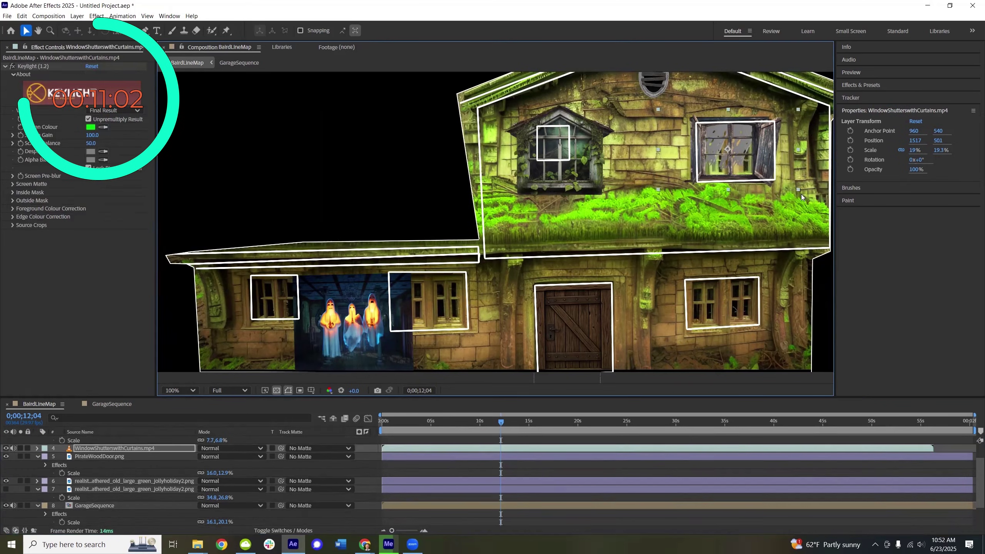
{"action": "left_click_drag", "start_coordinate": [796, 189], "coordinate": [763, 186]}
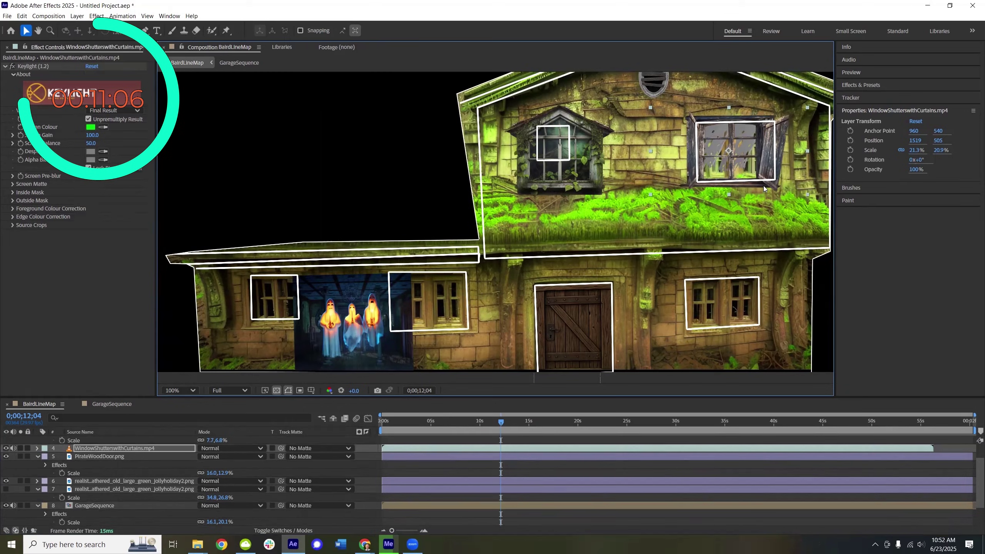
{"action": "key", "text": "ctrl+space"}
{"action": "type", "text": "powerpin"}
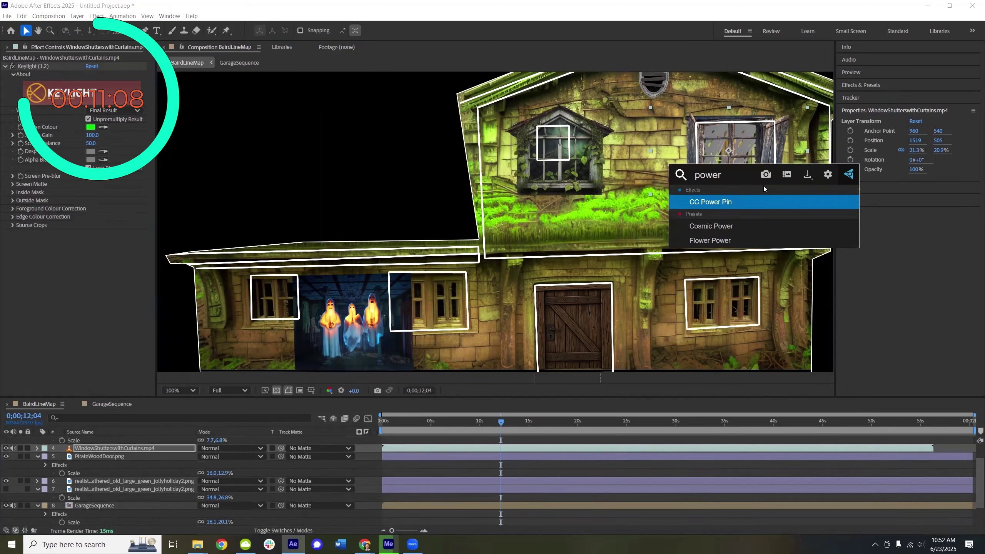
{"action": "key", "text": "Return"}
{"action": "left_click_drag", "start_coordinate": [807, 108], "coordinate": [802, 108]}
{"action": "left_click_drag", "start_coordinate": [810, 169], "coordinate": [818, 167]}
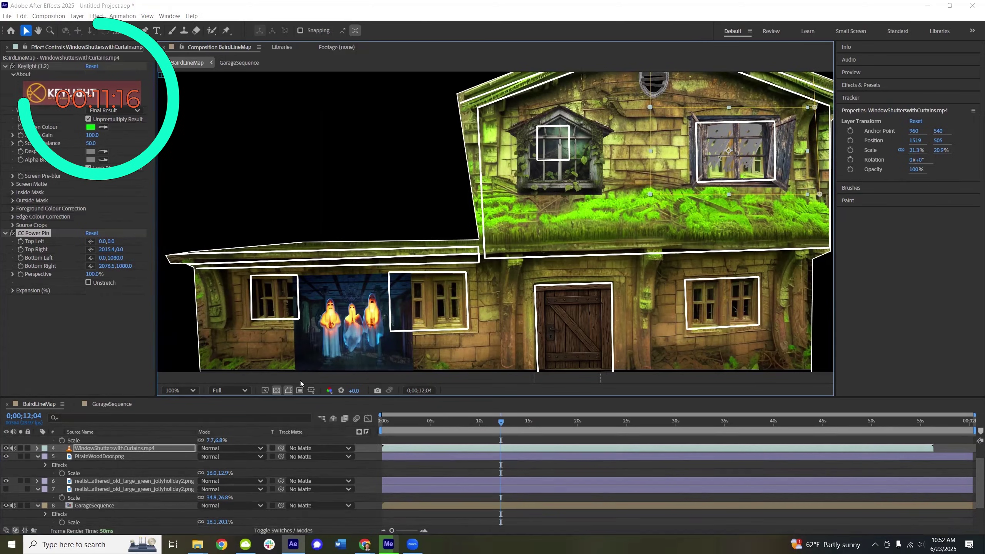
- Create a black solid and mask it with the Pen tool along the outline of the wider upper-floor window
{"action": "key", "text": "ctrl+y"}
{"action": "left_click", "coordinate": [555, 364]}
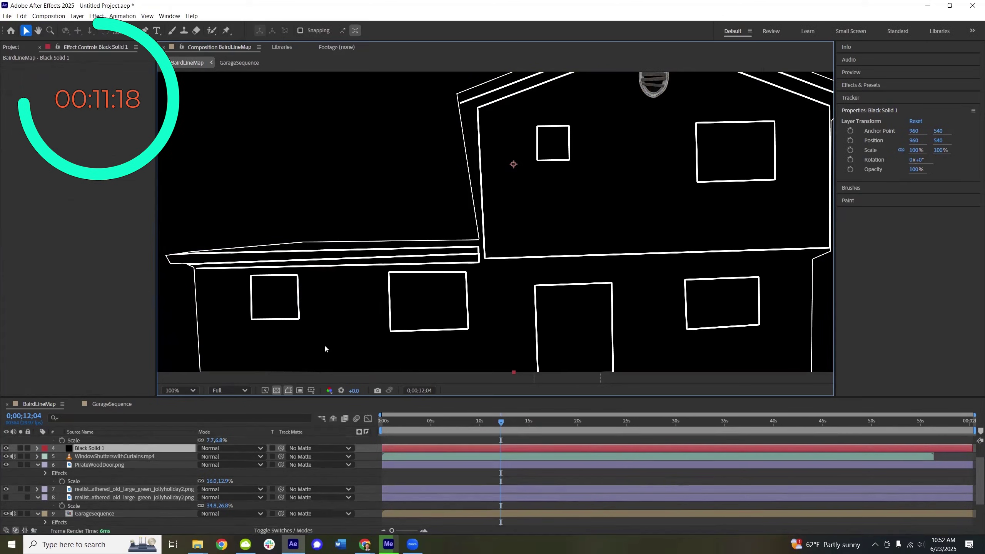
{"action": "key", "text": "g"}
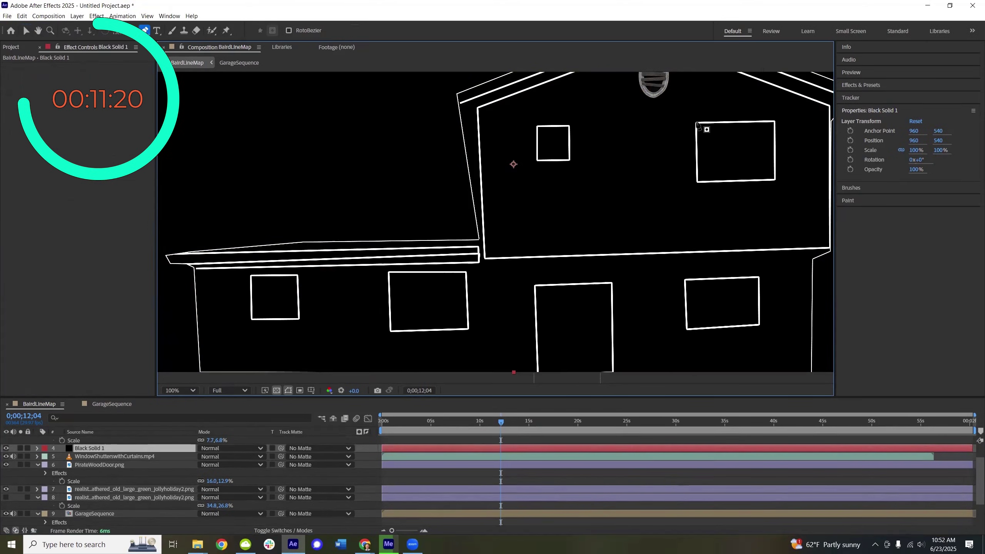
{"action": "left_click", "coordinate": [696, 124]}
{"action": "left_click", "coordinate": [697, 180]}
{"action": "left_click", "coordinate": [775, 180]}
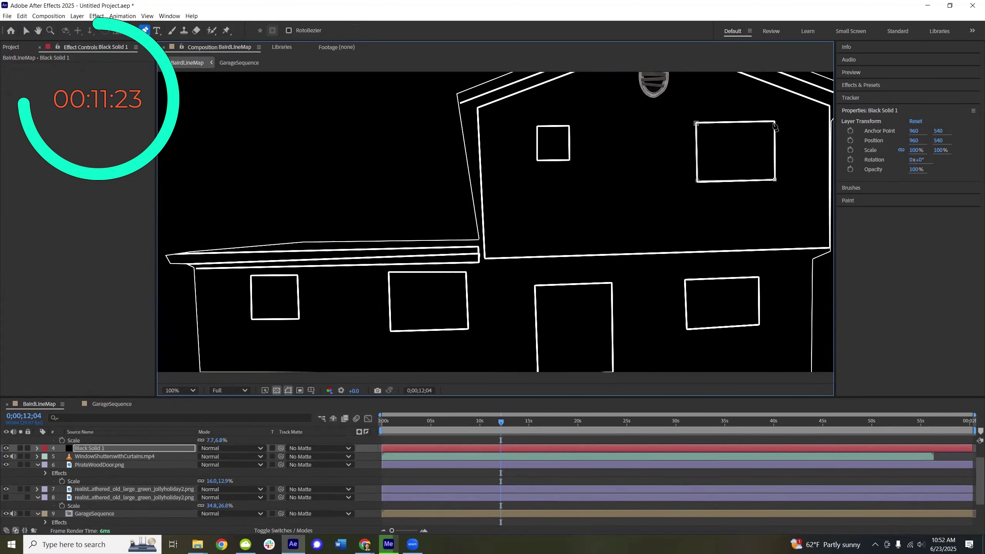
{"action": "left_click", "coordinate": [697, 123]}
- Move the black solid directly above the GarageSequence layer and play the composition to check the window
{"action": "left_click_drag", "start_coordinate": [100, 505], "coordinate": [100, 505]}
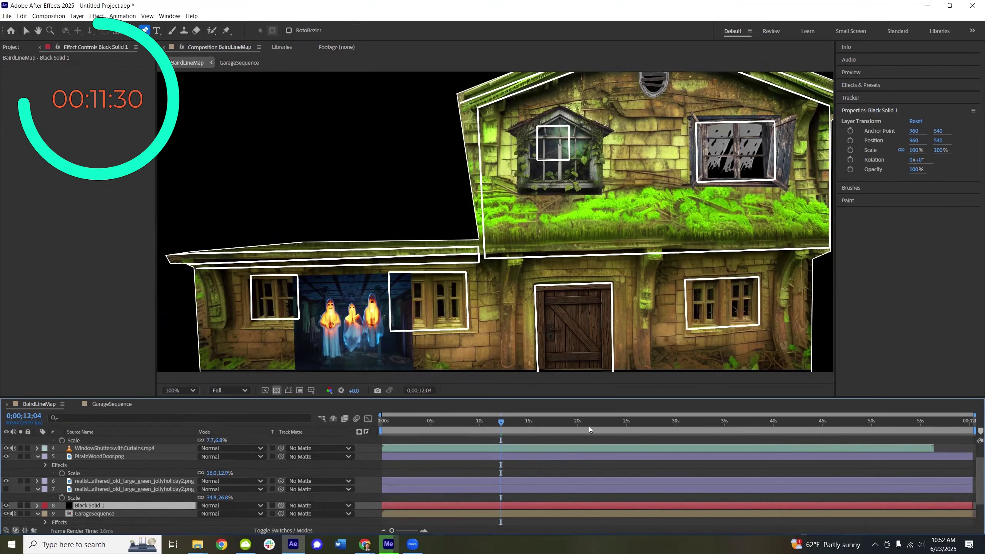
{"action": "key", "text": "space"}
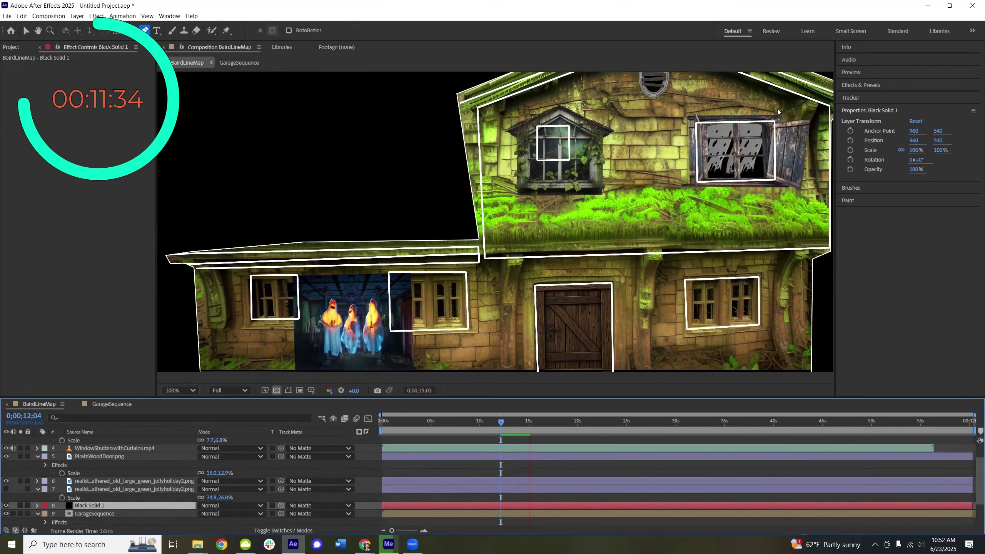
{"action": "left_click", "coordinate": [727, 190]}
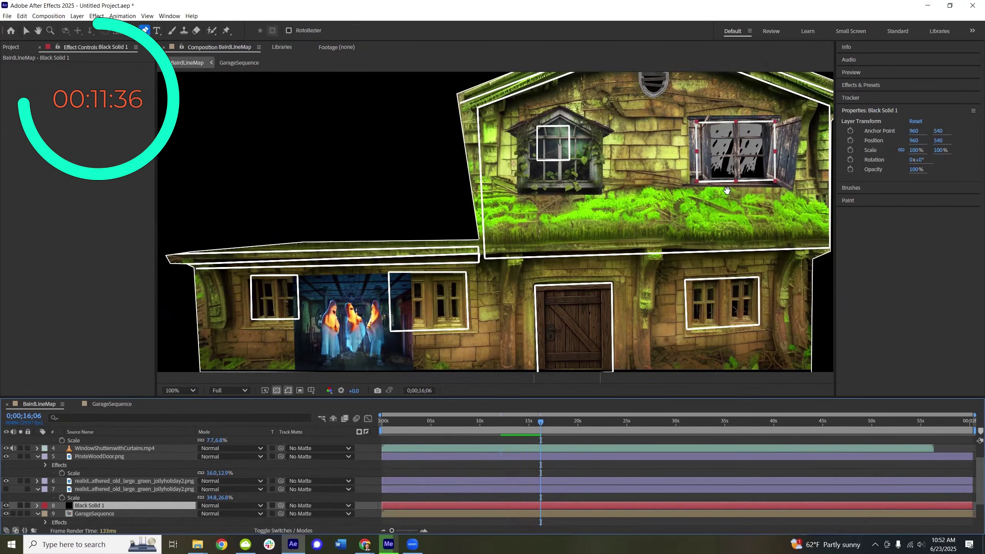
- Save the project as simplemapdemo in the Baird folder
{"action": "key", "text": "ctrl+s"}
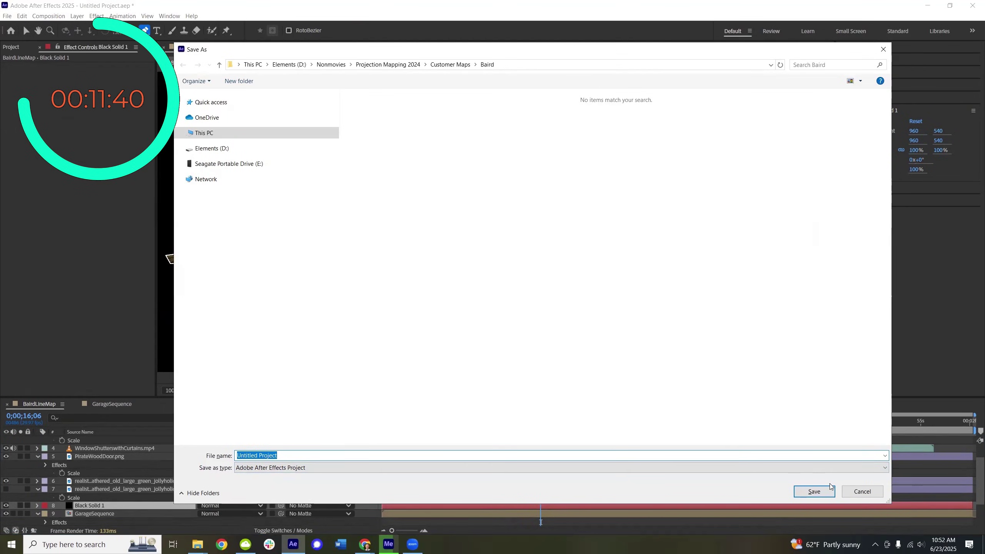
{"action": "type", "text": "simplem"}
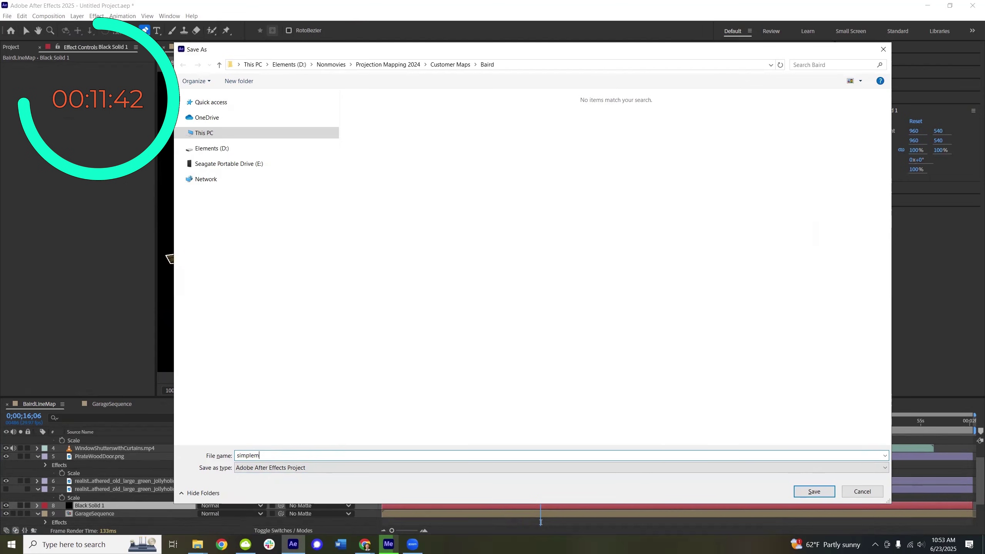
{"action": "type", "text": "appde"}
{"action": "key", "text": "BackSpace"}
{"action": "key", "text": "BackSpace"}
{"action": "type", "text": "de"}
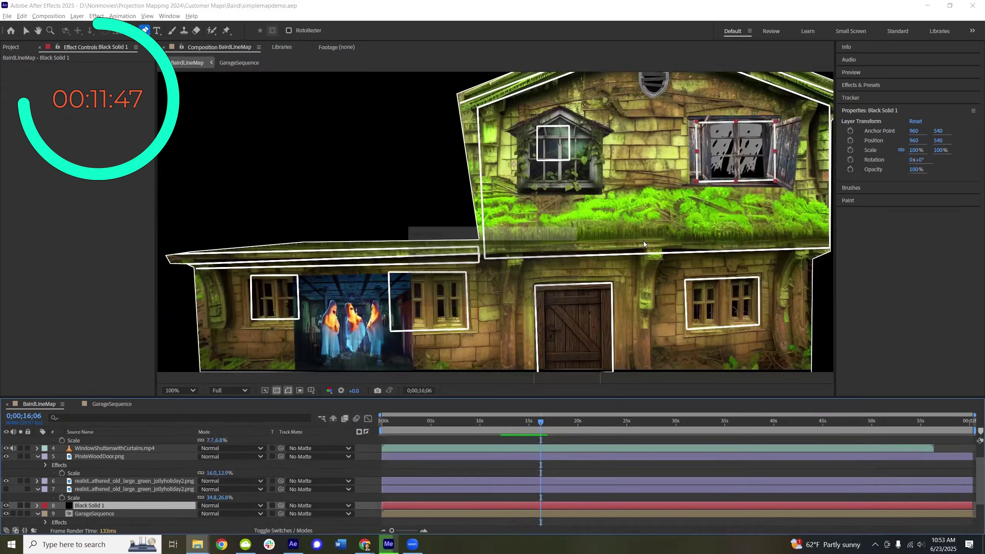
- Find the skeletonorganist clip in the Halloween folder and add it to BairdLineMap directly beneath the WindowShutterswithCurtains.mp4 layer
{"action": "key", "text": "alt+Tab"}
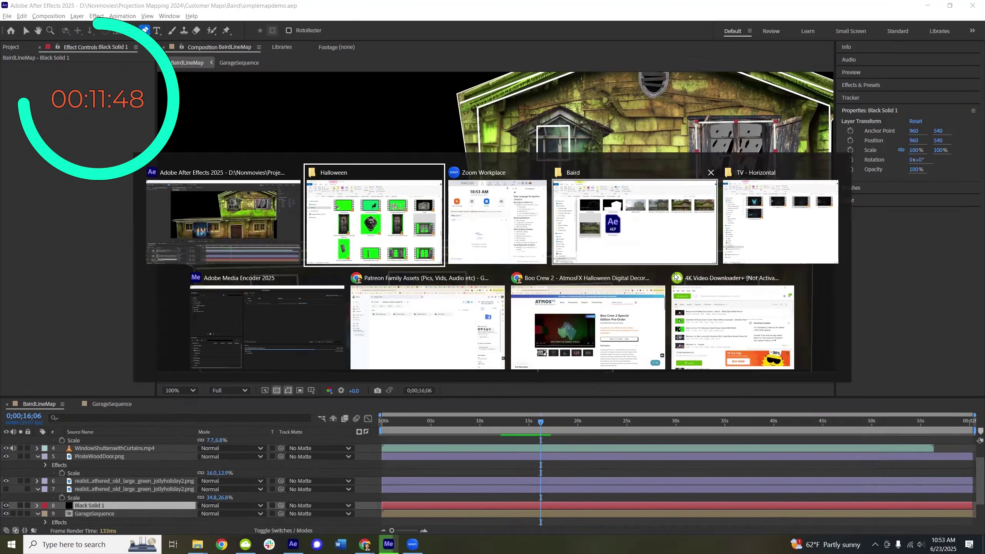
{"action": "scroll", "coordinate": [676, 259], "scroll_direction": "down", "scroll_amount": 5}
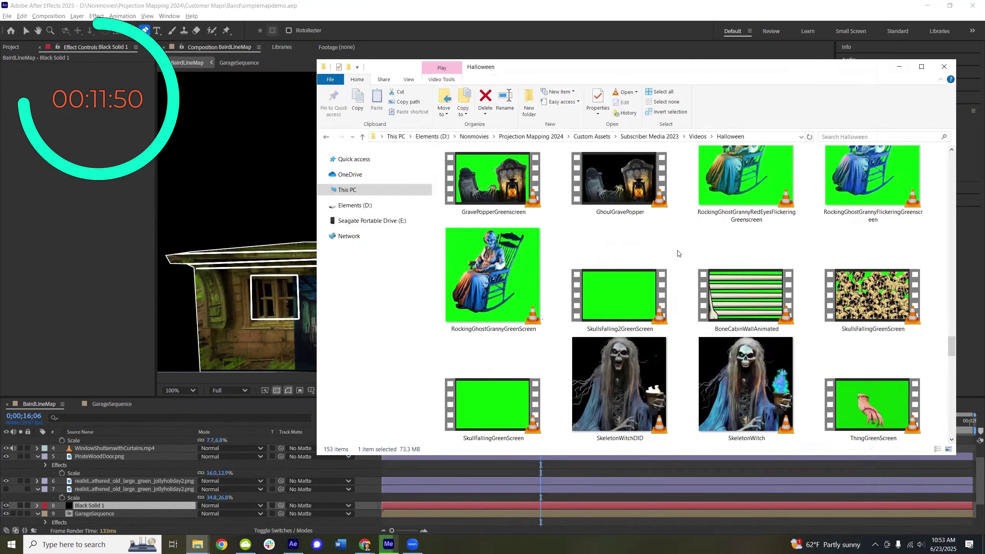
{"action": "scroll", "coordinate": [679, 255], "scroll_direction": "down", "scroll_amount": 5}
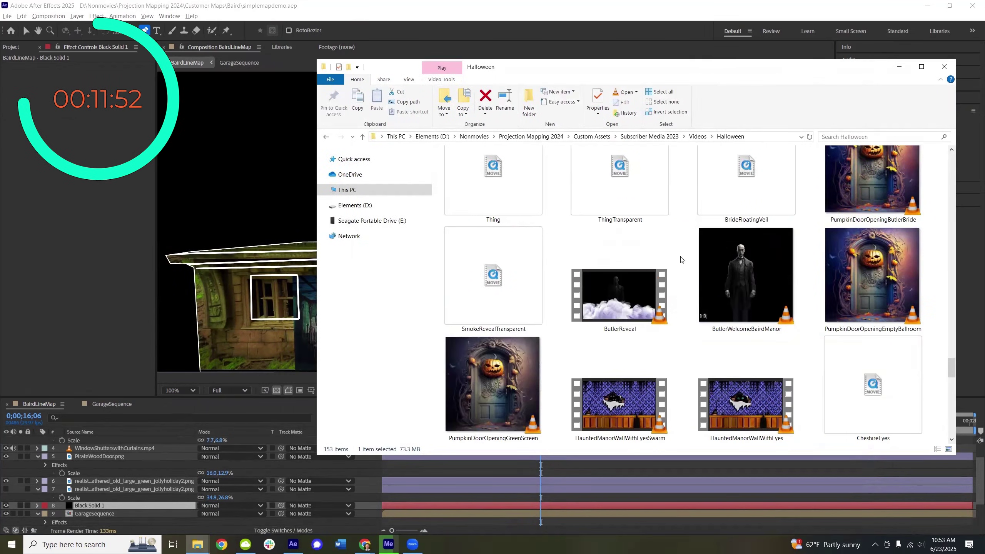
{"action": "scroll", "coordinate": [738, 272], "scroll_direction": "down", "scroll_amount": 6}
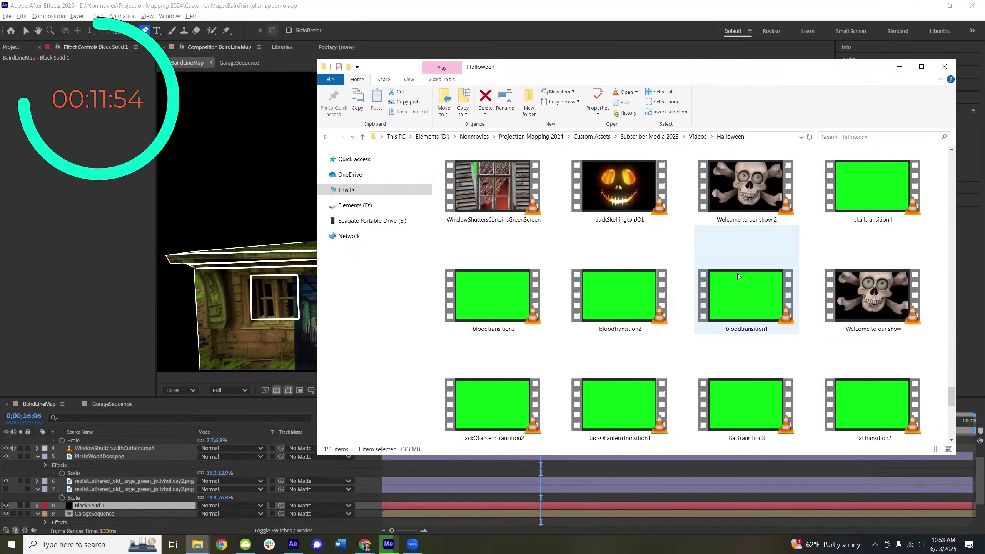
{"action": "scroll", "coordinate": [738, 274], "scroll_direction": "down", "scroll_amount": 3}
{"action": "scroll", "coordinate": [738, 275], "scroll_direction": "down", "scroll_amount": 3}
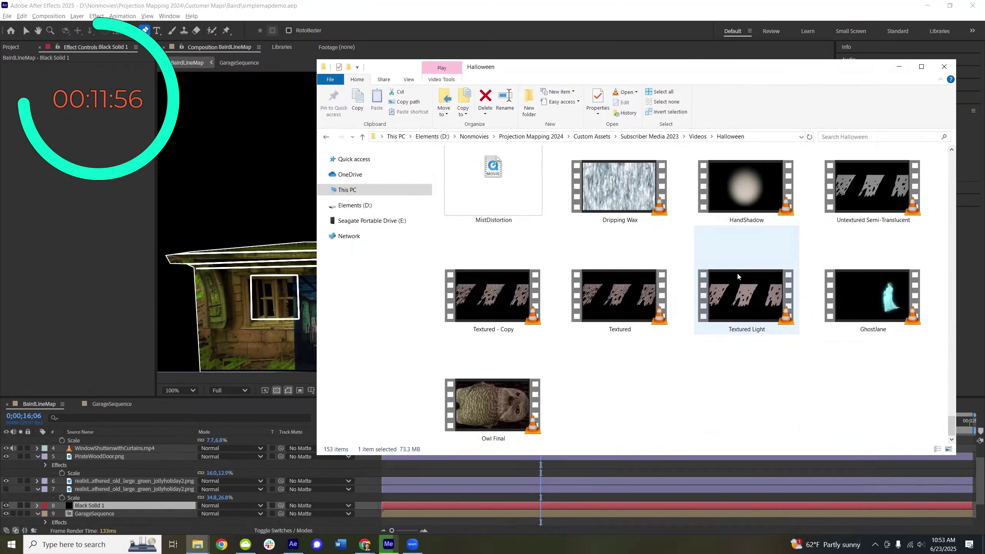
{"action": "scroll", "coordinate": [737, 275], "scroll_direction": "up", "scroll_amount": 3}
{"action": "scroll", "coordinate": [737, 277], "scroll_direction": "up", "scroll_amount": 3}
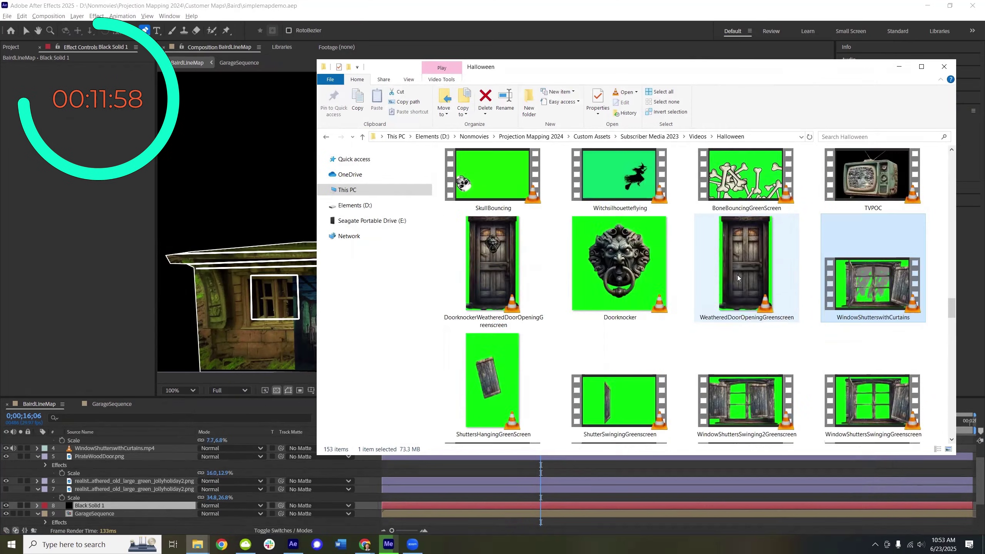
{"action": "scroll", "coordinate": [738, 276], "scroll_direction": "up", "scroll_amount": 3}
{"action": "scroll", "coordinate": [739, 278], "scroll_direction": "up", "scroll_amount": 3}
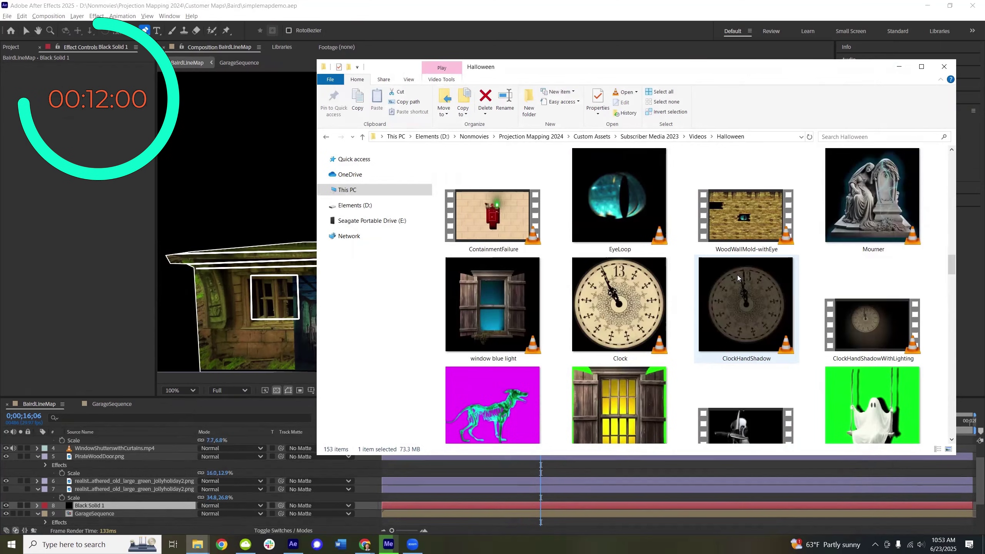
{"action": "scroll", "coordinate": [738, 278], "scroll_direction": "up", "scroll_amount": 3}
{"action": "scroll", "coordinate": [737, 277], "scroll_direction": "up", "scroll_amount": 3}
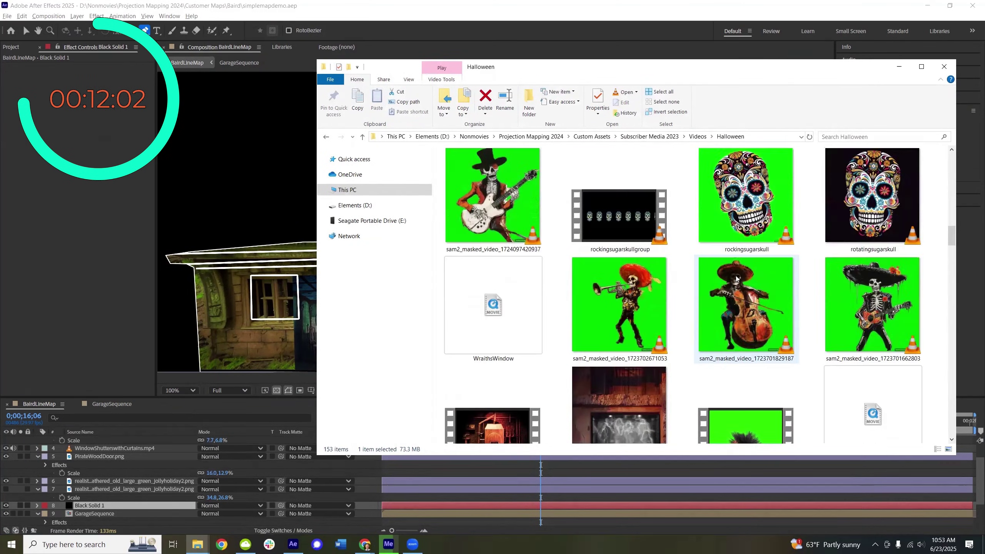
{"action": "scroll", "coordinate": [737, 278], "scroll_direction": "up", "scroll_amount": 3}
{"action": "scroll", "coordinate": [742, 298], "scroll_direction": "up", "scroll_amount": 6}
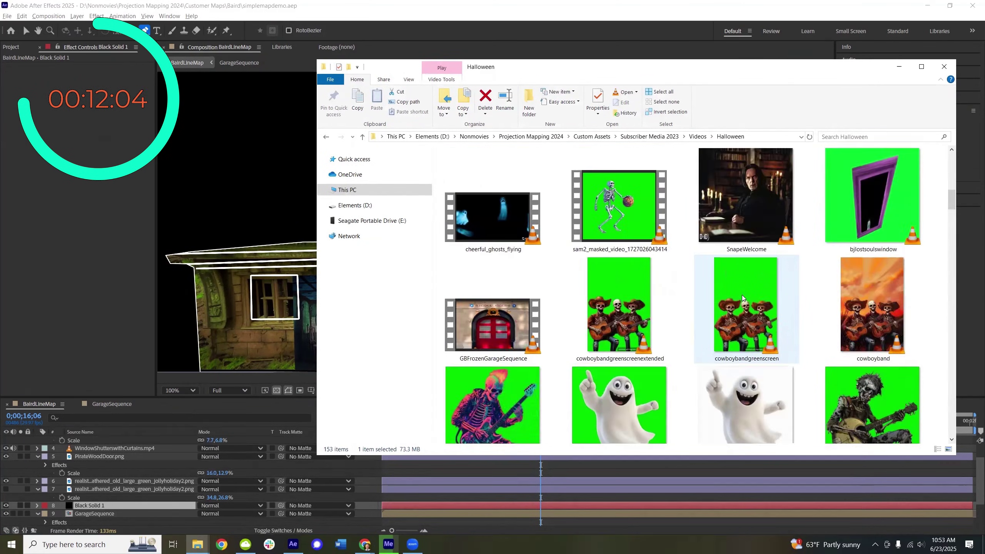
{"action": "scroll", "coordinate": [742, 298], "scroll_direction": "up", "scroll_amount": 3}
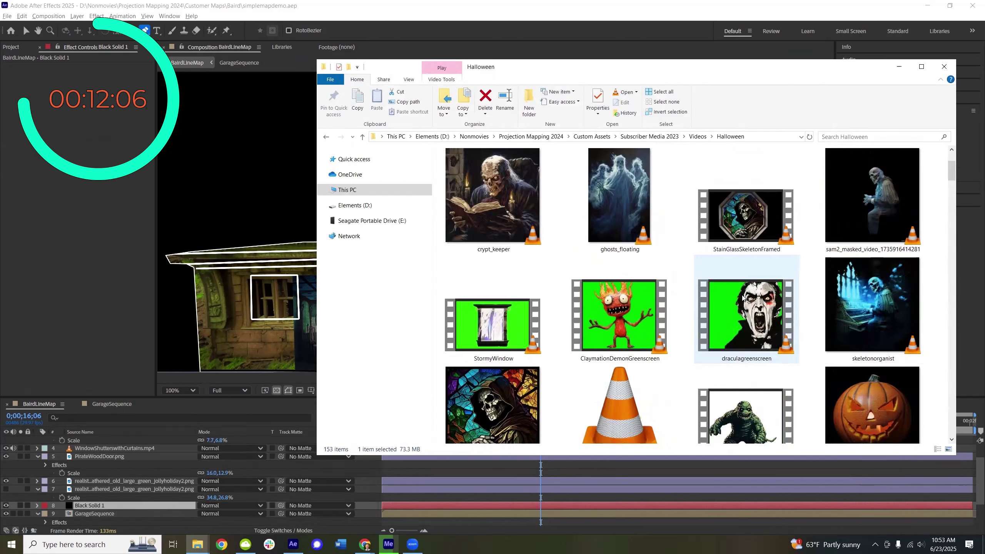
{"action": "left_click", "coordinate": [875, 322]}
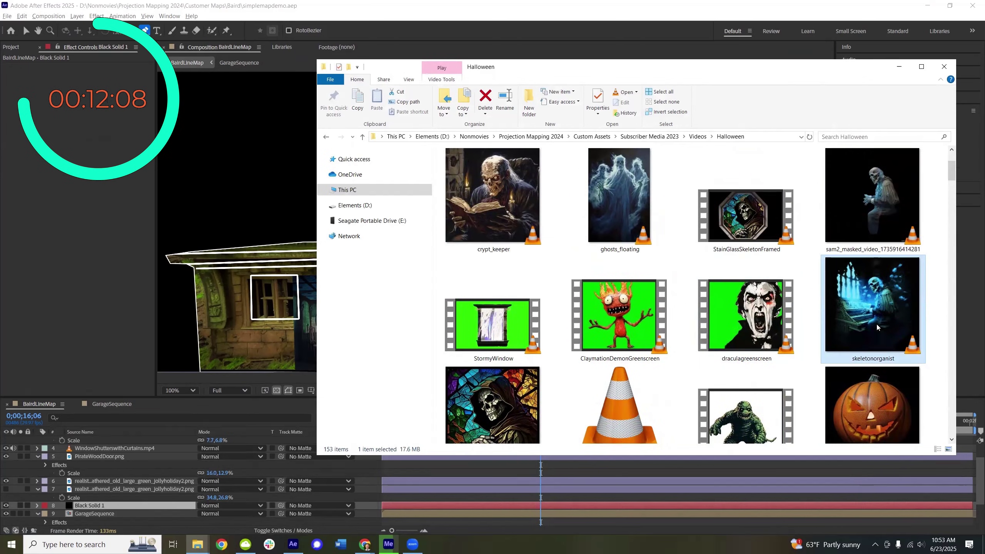
{"action": "left_click_drag", "start_coordinate": [871, 319], "coordinate": [111, 495]}
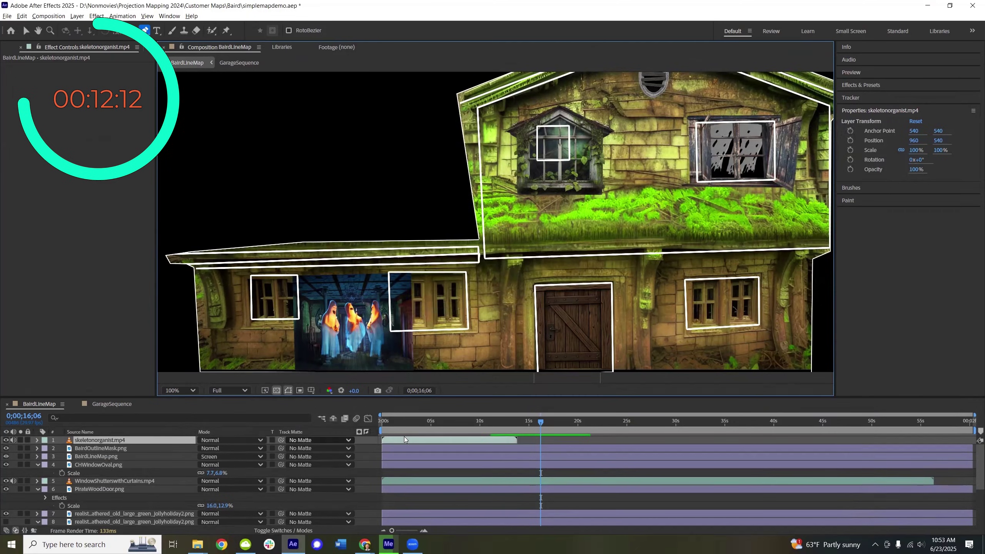
{"action": "left_click", "coordinate": [430, 423]}
{"action": "left_click_drag", "start_coordinate": [100, 440], "coordinate": [97, 490]}
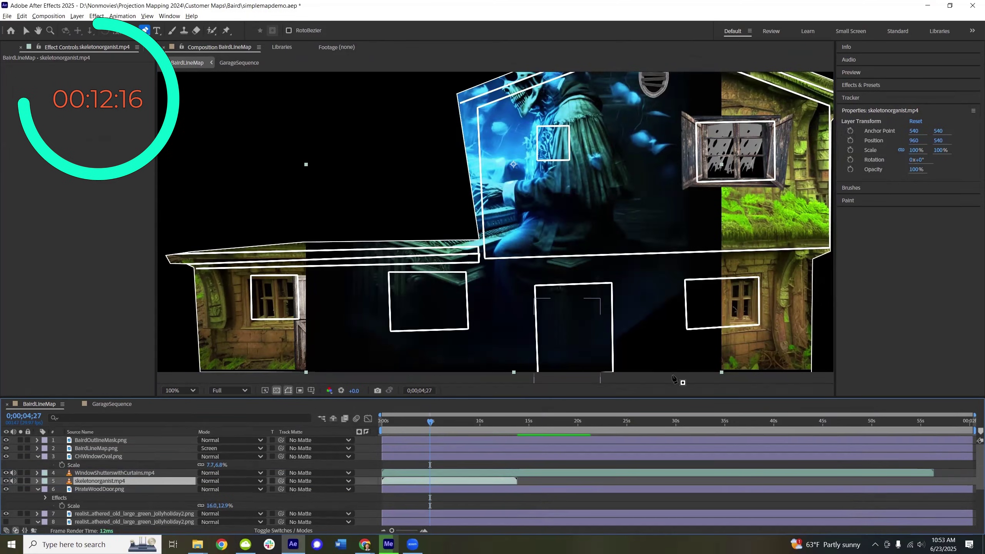
- Scale skeletonorganist.mp4 to about 16.7 × 13.7% and place it behind the shuttered upper-floor window at position 1549, 513
{"action": "key", "text": "v"}
{"action": "key", "text": "s"}
{"action": "left_click_drag", "start_coordinate": [225, 489], "coordinate": [187, 486]}
{"action": "left_click_drag", "start_coordinate": [333, 267], "coordinate": [722, 173]}
{"action": "mouse_move", "coordinate": [778, 197]}
{"action": "left_mouse_down"}
{"action": "mouse_move", "coordinate": [764, 181]}
{"action": "mouse_move", "coordinate": [772, 184]}
{"action": "left_mouse_up"}
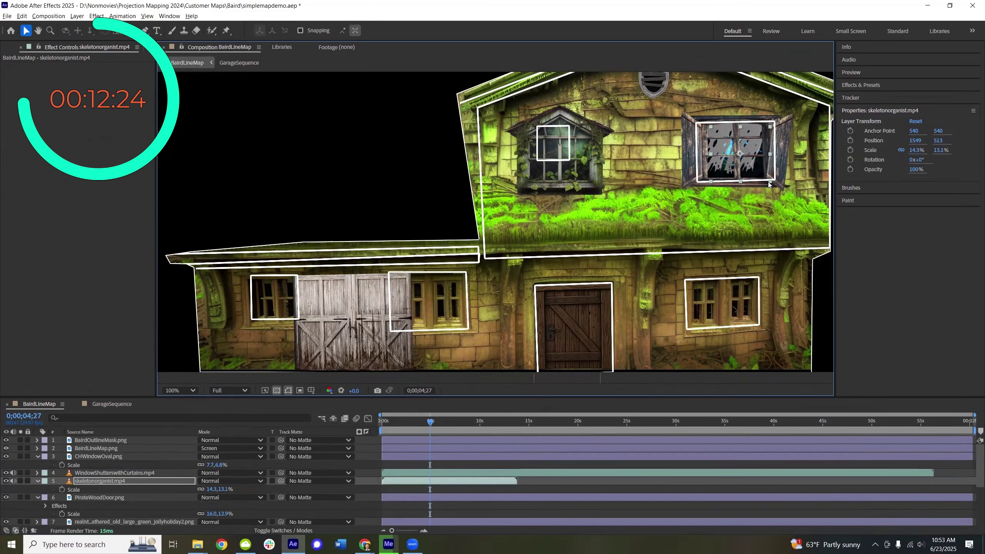
{"action": "left_click_drag", "start_coordinate": [774, 185], "coordinate": [775, 185]}
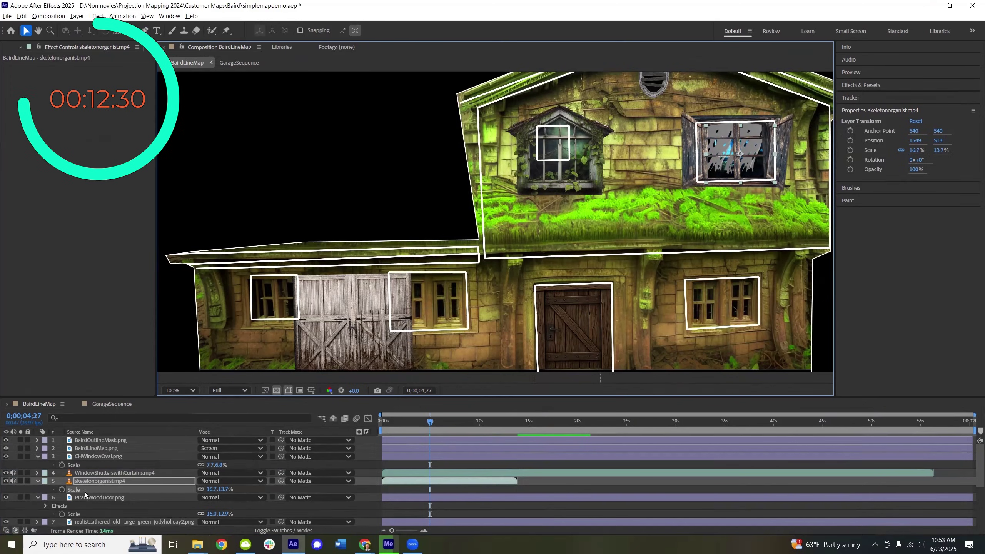
- Draw a rectangular mask on WindowShutterswithCurtains.mp4 along the window's white outline to cut off the shutters outside it
{"action": "left_click", "coordinate": [696, 109]}
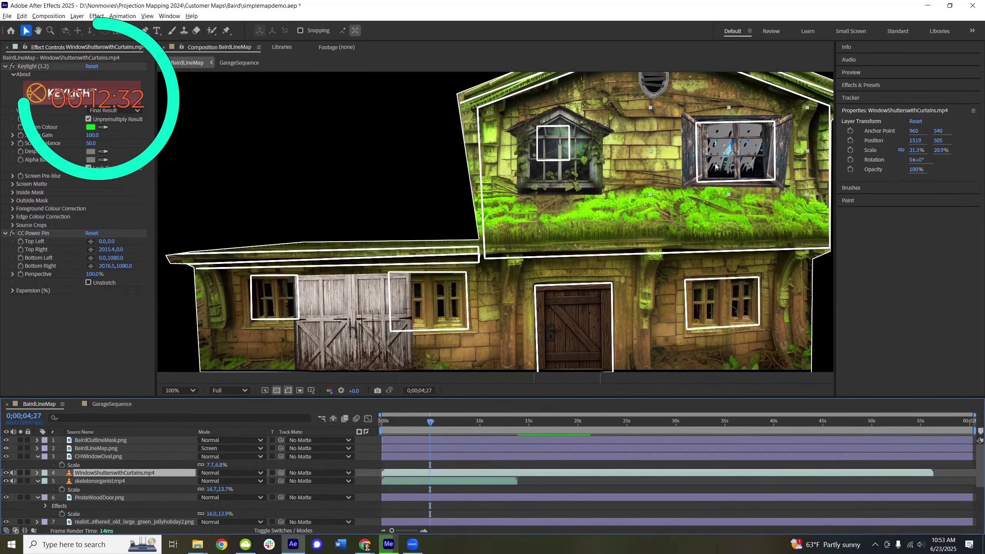
{"action": "key", "text": "period"}
{"action": "left_click_drag", "start_coordinate": [708, 158], "coordinate": [340, 255]}
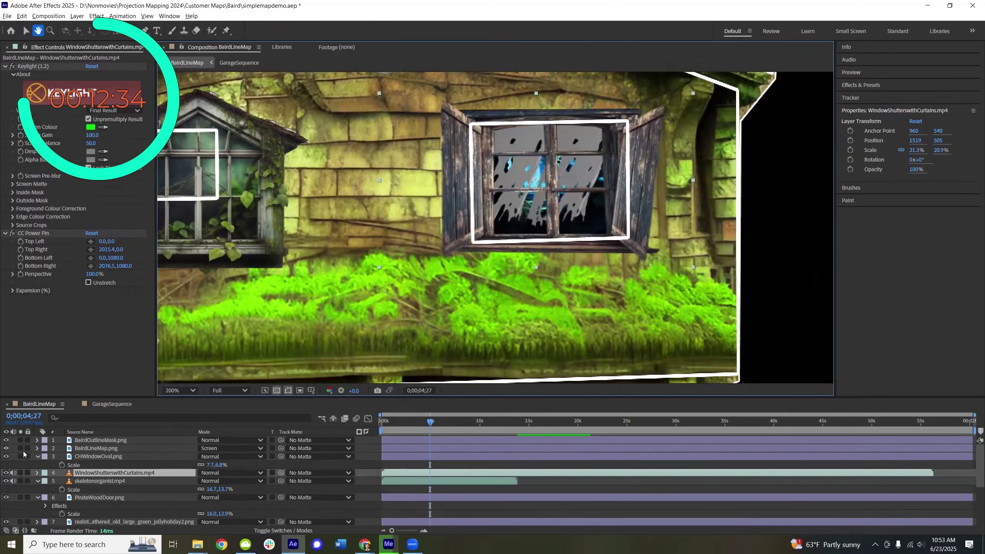
{"action": "key", "text": "v"}
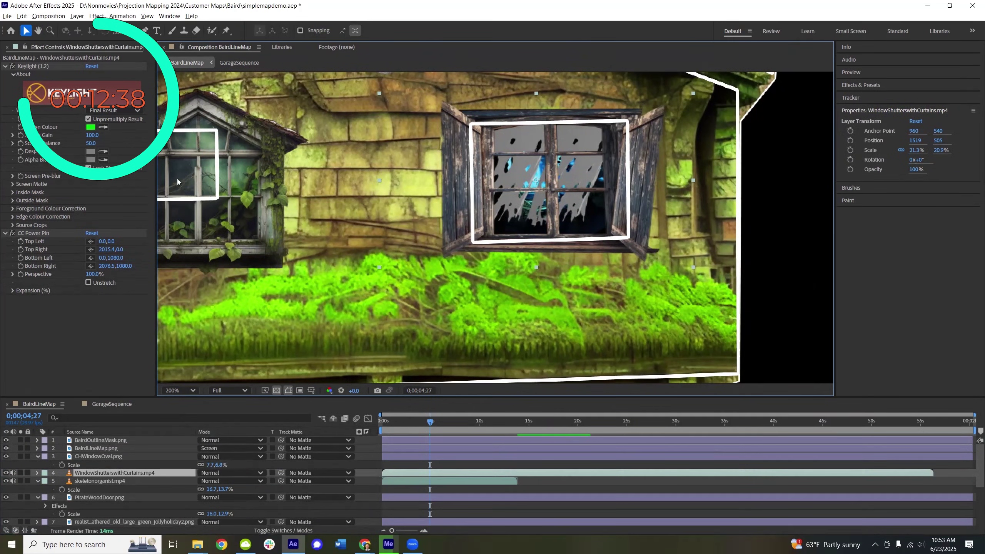
{"action": "key", "text": "q"}
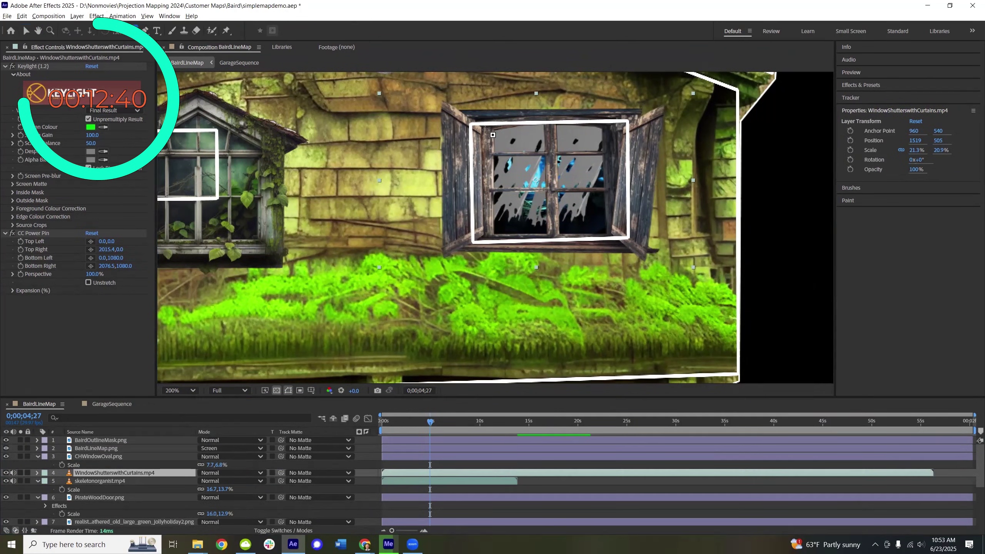
{"action": "left_click_drag", "start_coordinate": [466, 119], "coordinate": [626, 240]}
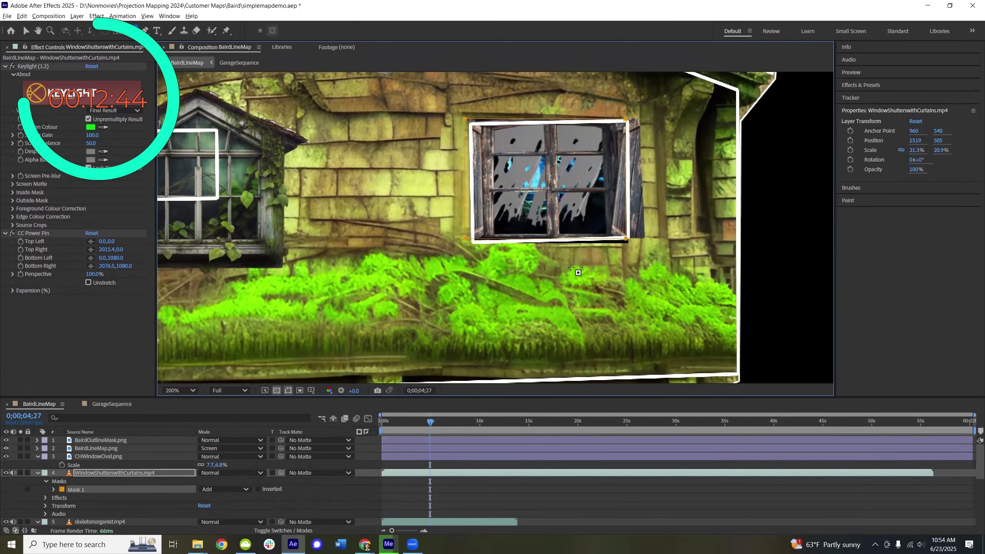
- Set Mask 1 on the WindowShutterswithCurtains.mp4 layer to Subtract
{"action": "key", "text": "v"}
{"action": "left_click", "coordinate": [103, 457]}
{"action": "left_click", "coordinate": [106, 472]}
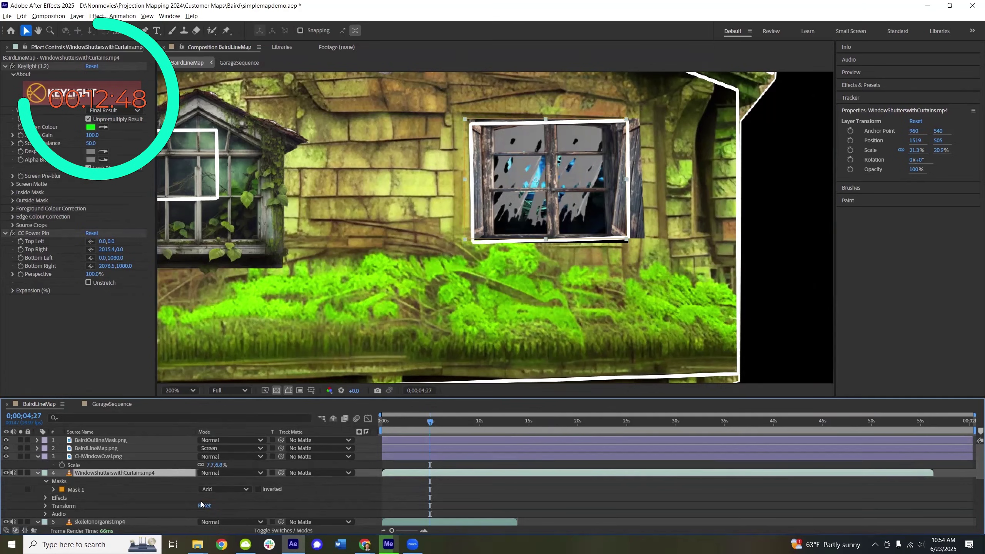
{"action": "left_click", "coordinate": [228, 490]}
{"action": "left_click", "coordinate": [217, 443]}
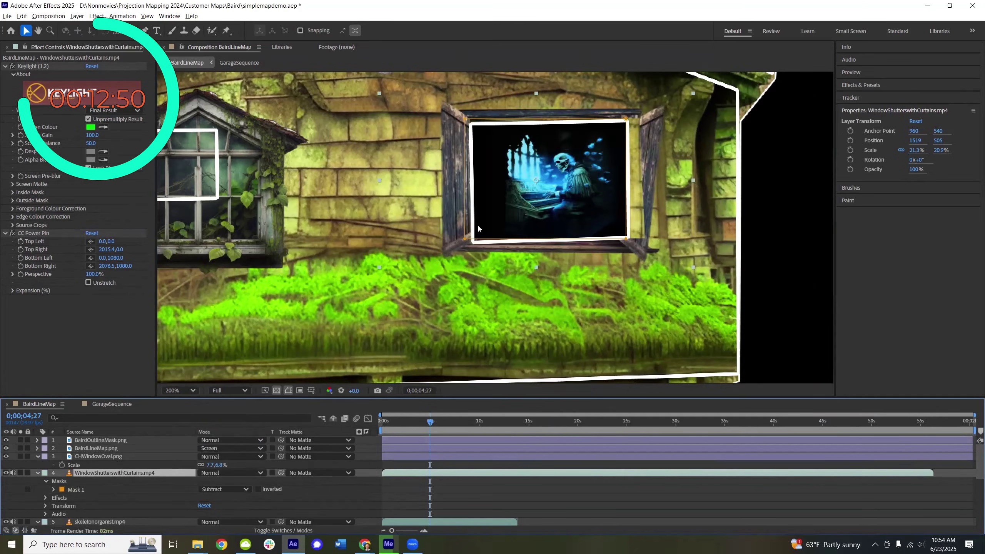
- Pull all four corners of the subtracting mask inward from the white window outline, clear of the inner edges of the shutters
{"action": "left_click_drag", "start_coordinate": [464, 240], "coordinate": [493, 236]}
{"action": "left_click_drag", "start_coordinate": [462, 122], "coordinate": [494, 129]}
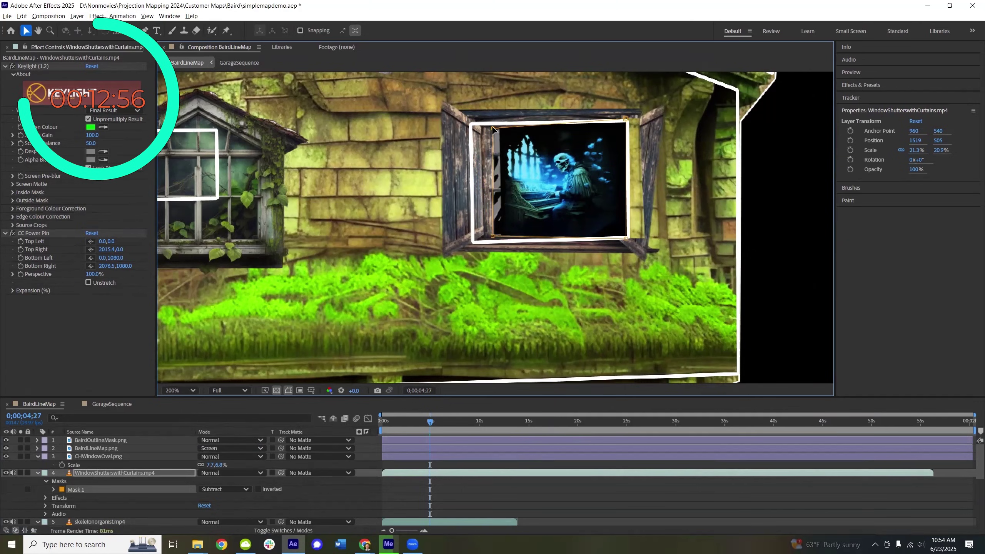
{"action": "left_click_drag", "start_coordinate": [492, 175], "coordinate": [484, 175]}
{"action": "left_click_drag", "start_coordinate": [623, 127], "coordinate": [599, 126]}
{"action": "left_click_drag", "start_coordinate": [626, 238], "coordinate": [591, 233]}
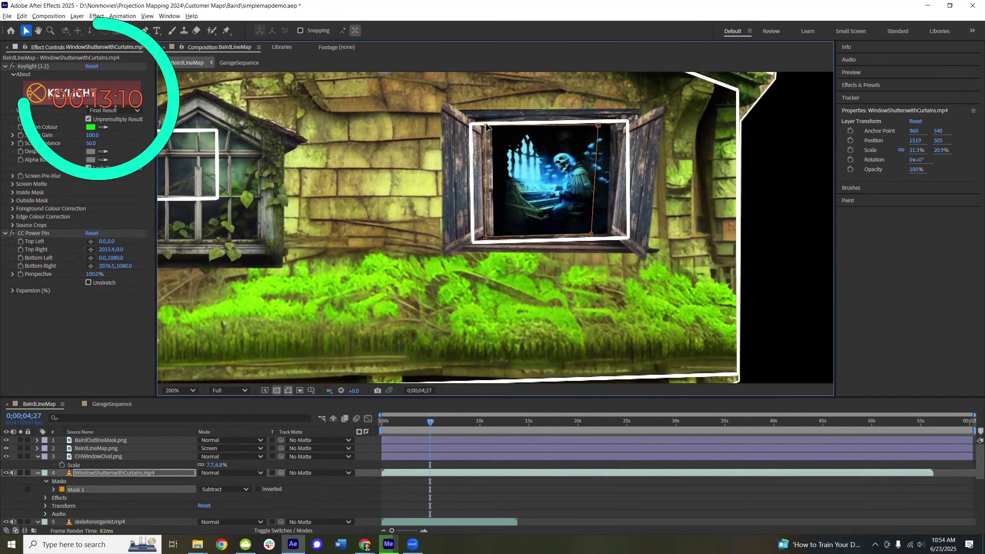
- Preview the masked shutter window and skeleton organist from 0;00;03;26
{"action": "key", "text": "comma"}
{"action": "left_click_drag", "start_coordinate": [429, 421], "coordinate": [421, 421]}
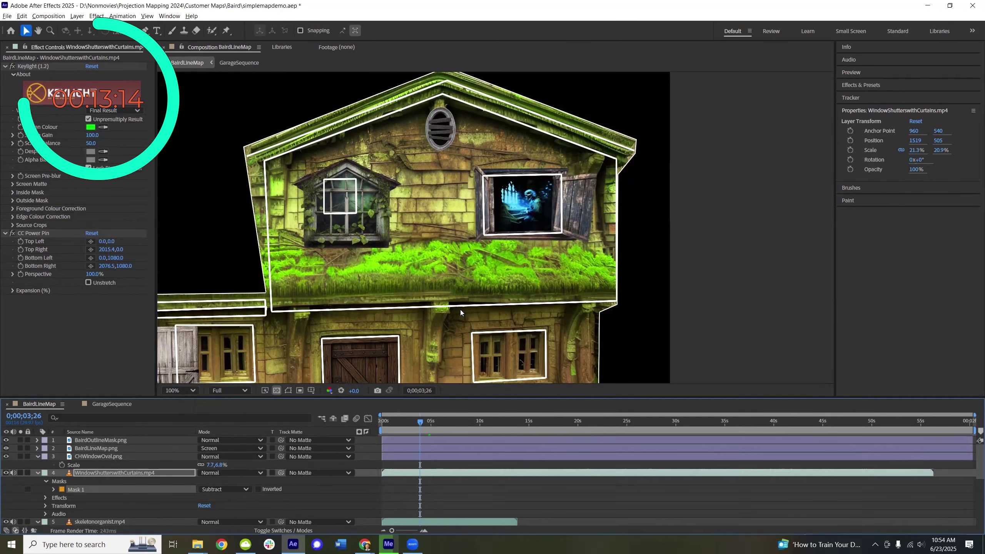
{"action": "key", "text": "space"}
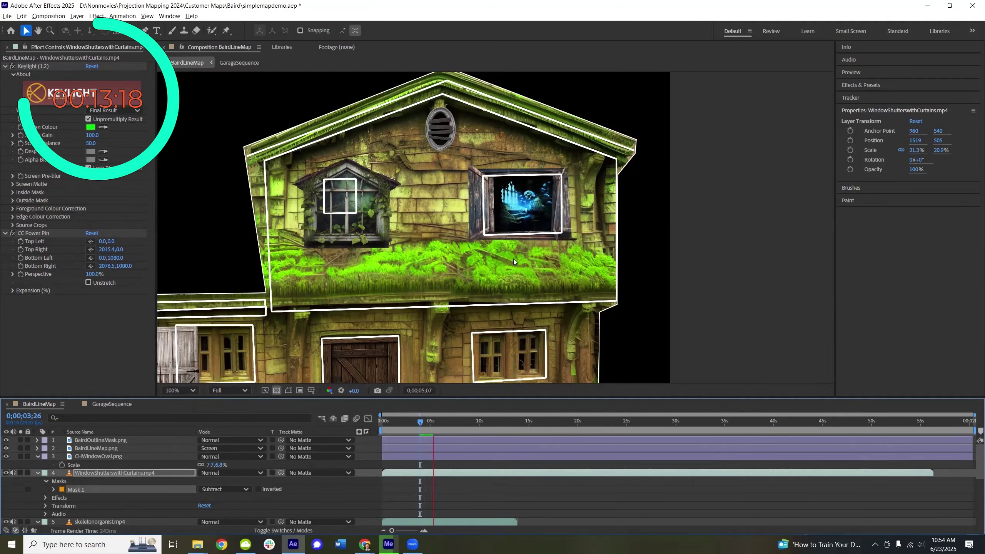
{"action": "key", "text": "space"}
- Reveal the Scale property of WindowShutterswithCurtains.mp4 and save the project
{"action": "scroll", "coordinate": [447, 271], "scroll_direction": "down", "scroll_amount": 2}
{"action": "left_click_drag", "start_coordinate": [423, 259], "coordinate": [520, 286]}
{"action": "scroll", "coordinate": [535, 286], "scroll_direction": "up", "scroll_amount": 2}
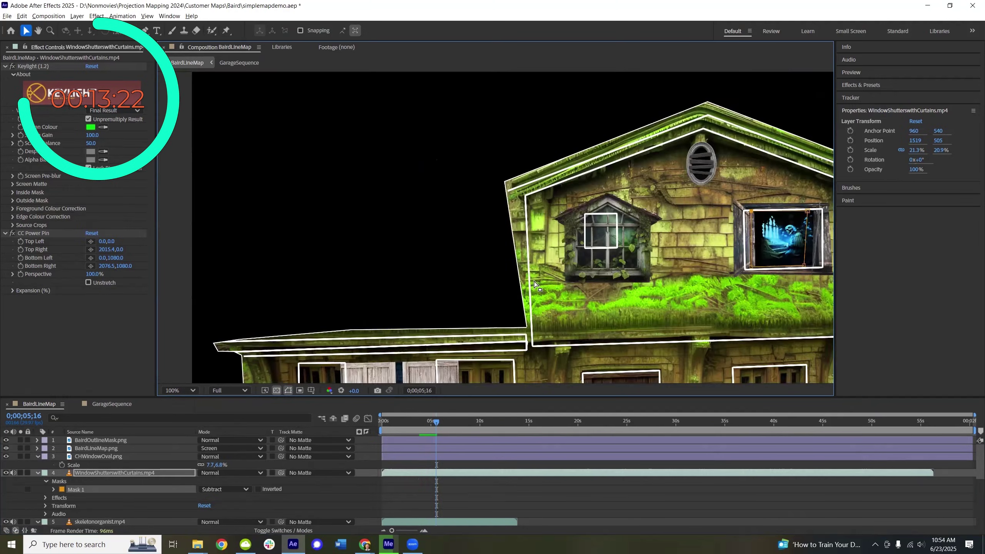
{"action": "scroll", "coordinate": [535, 286], "scroll_direction": "down", "scroll_amount": 2}
{"action": "key", "text": "s"}
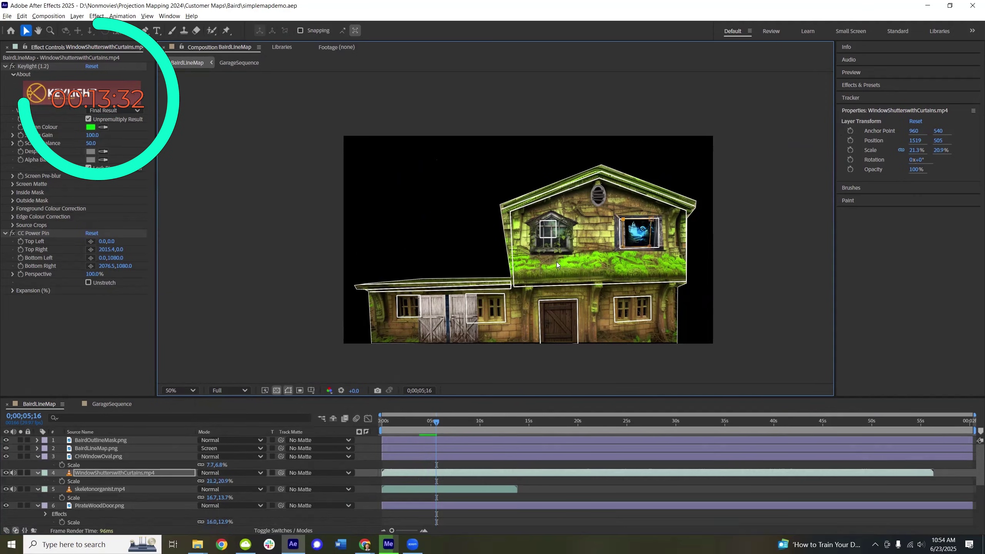
- Switch to File Explorer and open the Misc folder inside Images in Subscriber Media 2023
{"action": "left_click", "coordinate": [198, 544]}
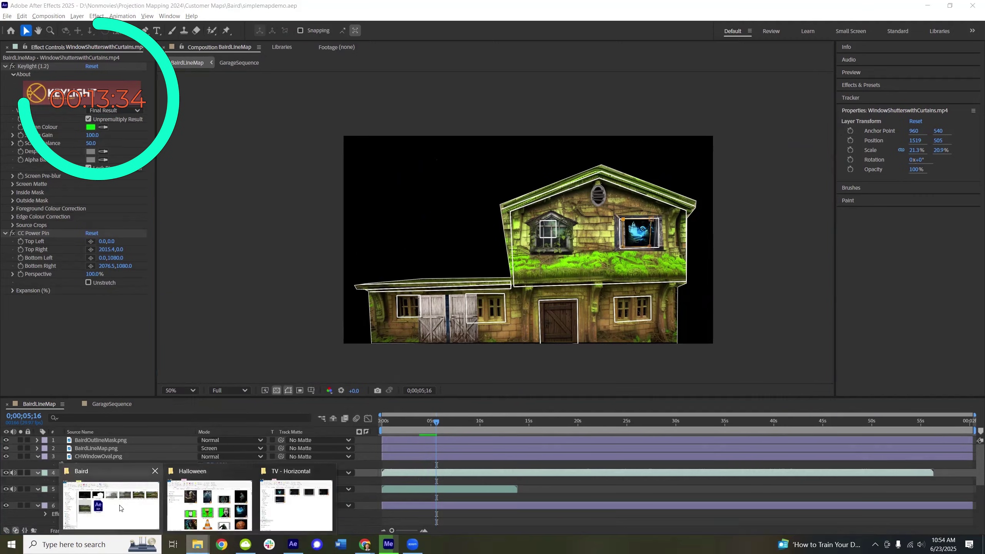
{"action": "left_click", "coordinate": [206, 504]}
{"action": "left_click", "coordinate": [668, 136]}
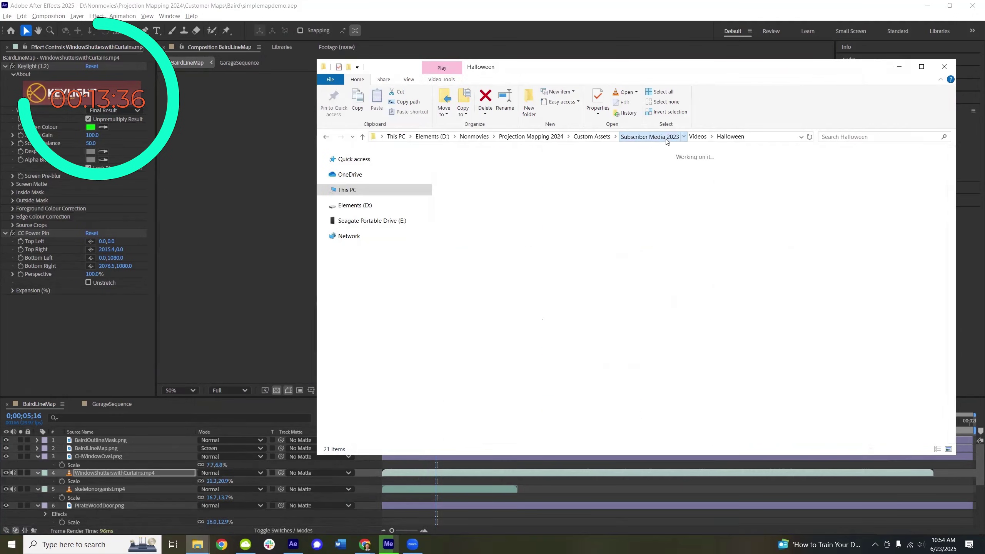
{"action": "double_click", "coordinate": [502, 295]}
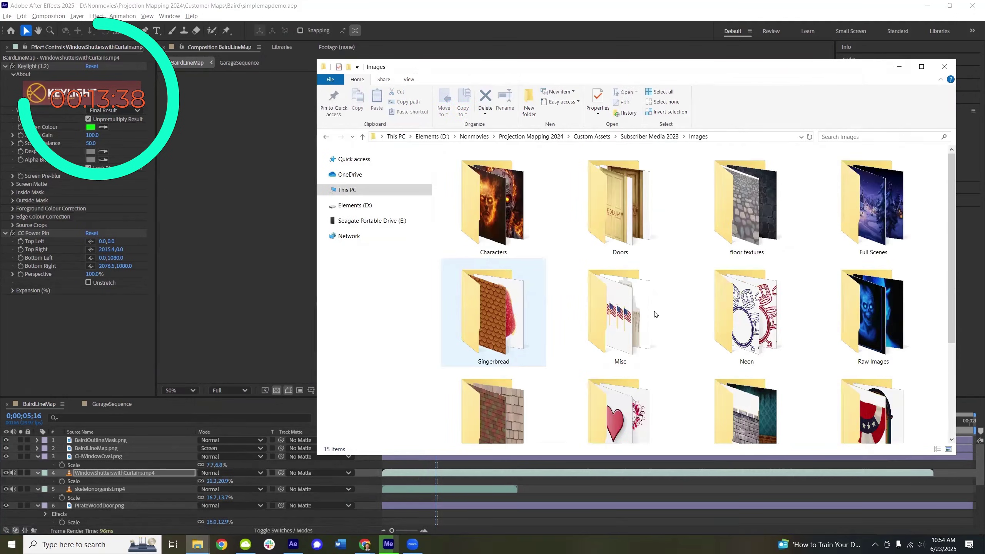
{"action": "scroll", "coordinate": [573, 326], "scroll_direction": "down", "scroll_amount": 1}
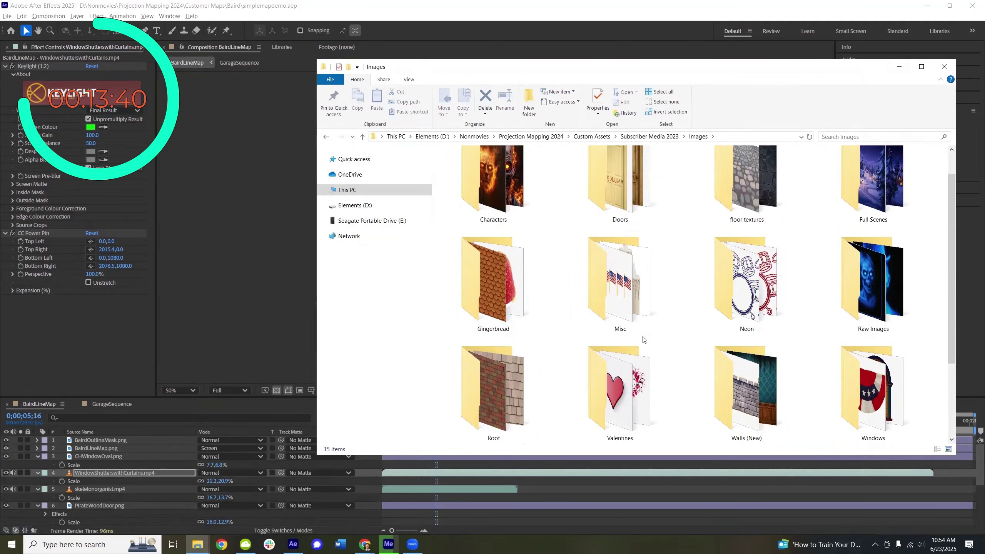
{"action": "double_click", "coordinate": [652, 301]}
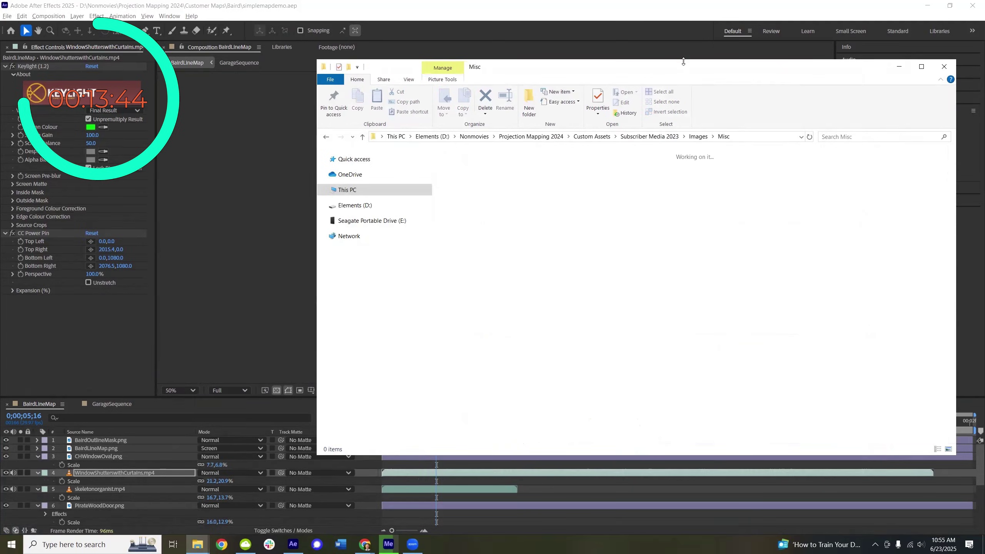
- Enlarge the folder window and look through the Misc folder and its Pumpkins and Scarecrows subfolder for decorations
{"action": "left_click_drag", "start_coordinate": [684, 61], "coordinate": [683, 27]}
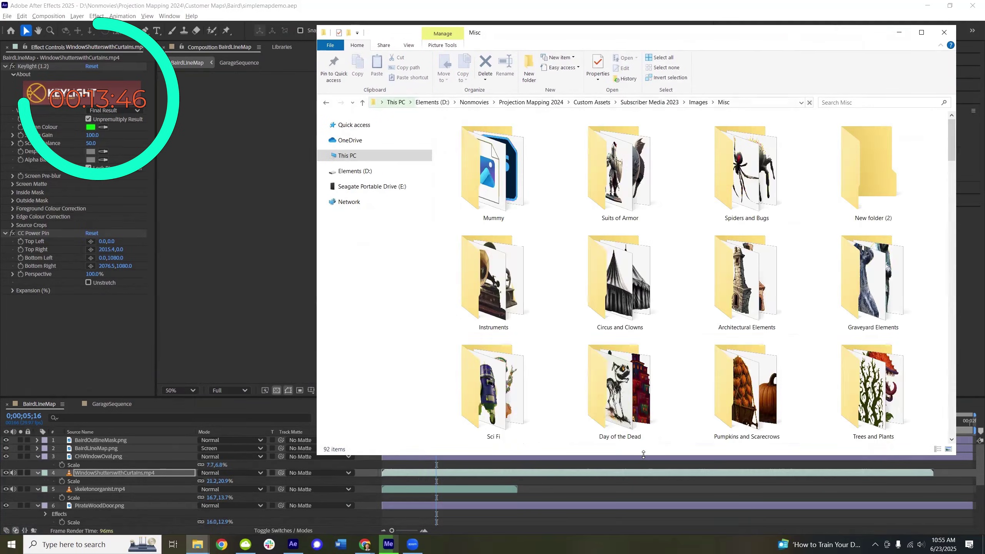
{"action": "left_click_drag", "start_coordinate": [643, 454], "coordinate": [644, 496]}
{"action": "scroll", "coordinate": [737, 384], "scroll_direction": "down", "scroll_amount": 10}
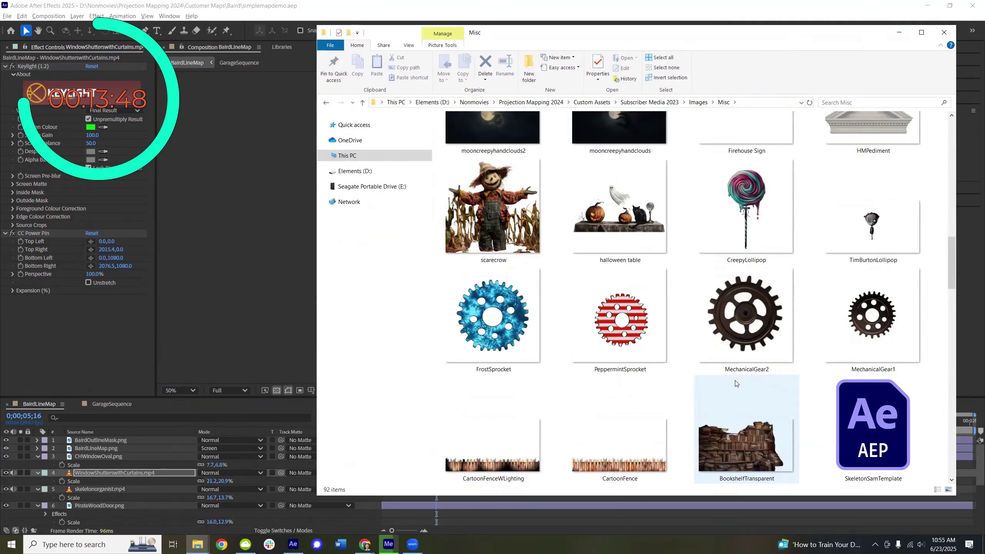
{"action": "scroll", "coordinate": [736, 383], "scroll_direction": "up", "scroll_amount": 10}
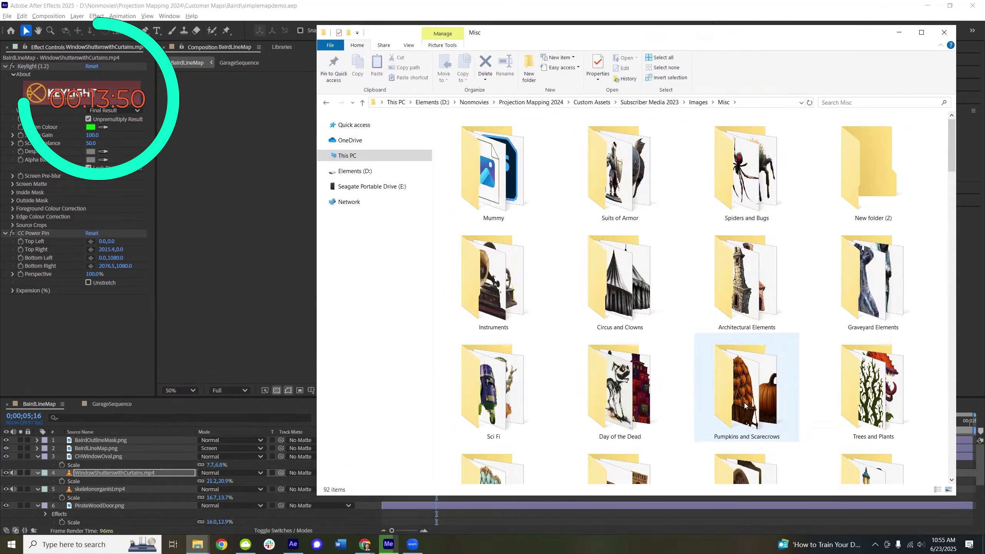
{"action": "double_click", "coordinate": [744, 403]}
{"action": "scroll", "coordinate": [706, 373], "scroll_direction": "down", "scroll_amount": 3}
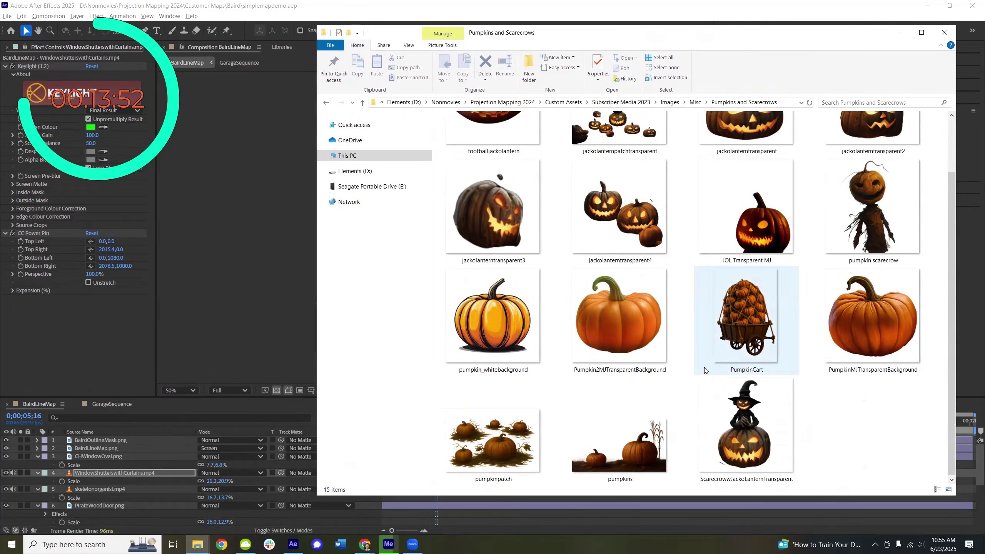
{"action": "left_click", "coordinate": [327, 102]}
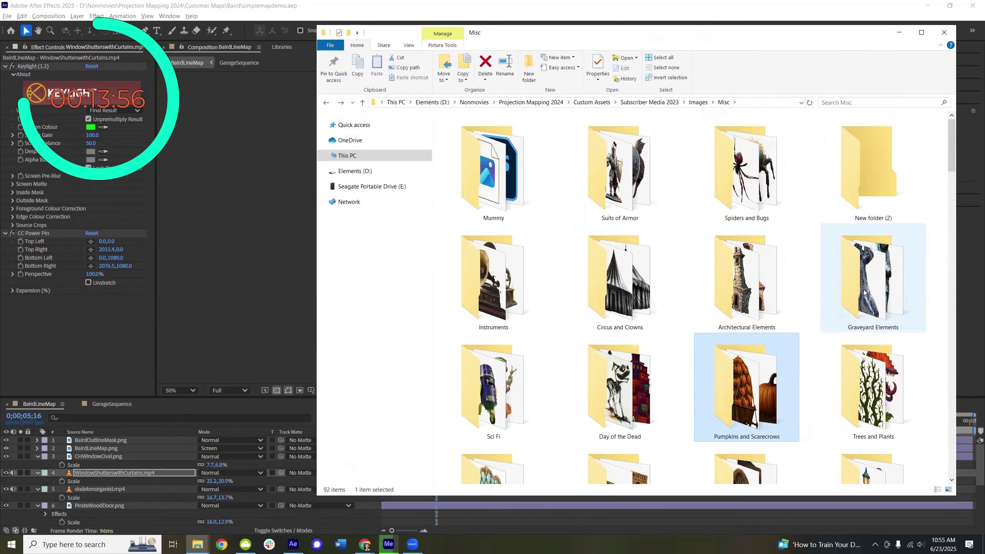
- Find Tombstones3MJTransparentBackground in the Graveyard Elements folder and add it to BairdLineMap directly beneath the BairdLineMap.png layer
{"action": "double_click", "coordinate": [827, 290]}
{"action": "scroll", "coordinate": [700, 371], "scroll_direction": "down", "scroll_amount": 10}
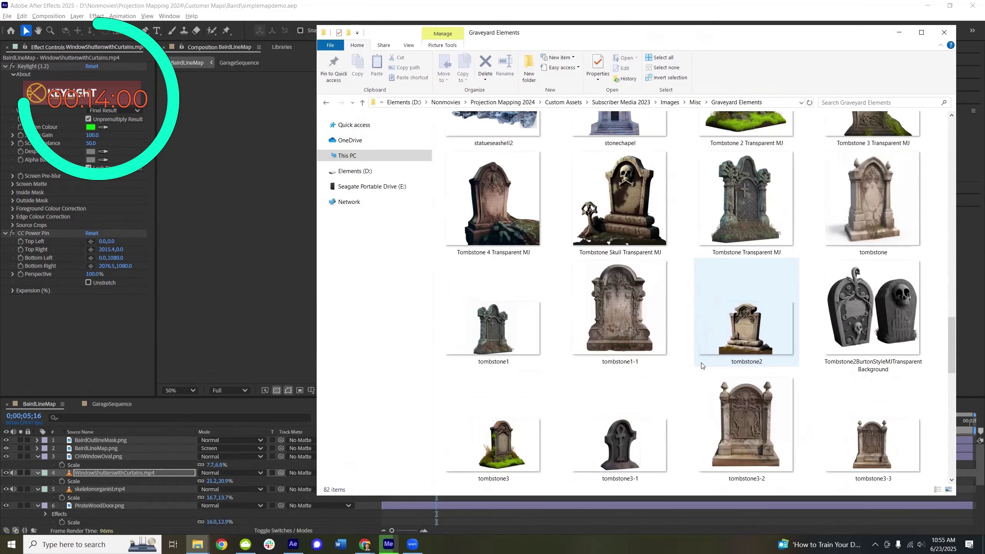
{"action": "scroll", "coordinate": [665, 294], "scroll_direction": "down", "scroll_amount": 1}
{"action": "scroll", "coordinate": [729, 318], "scroll_direction": "down", "scroll_amount": 10}
{"action": "left_click_drag", "start_coordinate": [909, 446], "coordinate": [159, 480]}
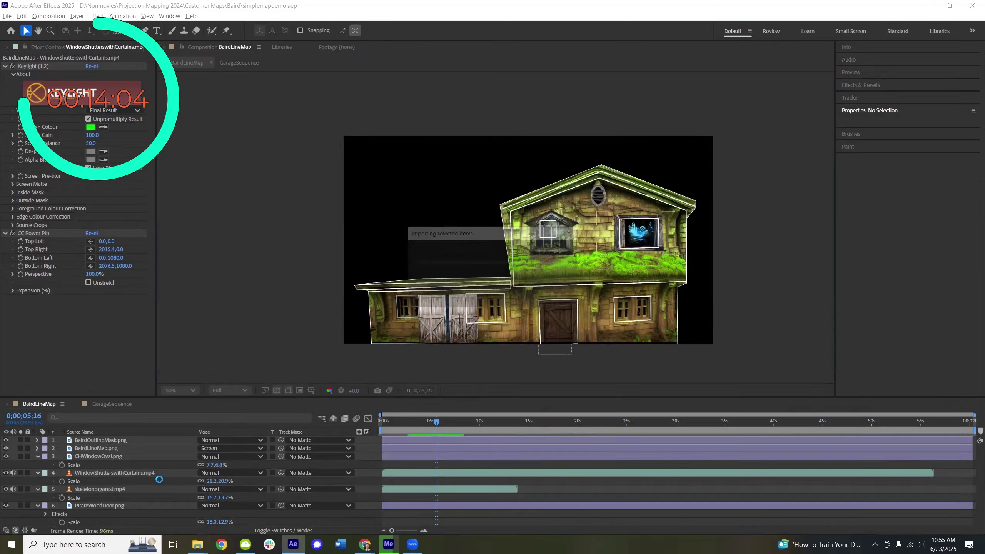
{"action": "left_click_drag", "start_coordinate": [117, 438], "coordinate": [126, 464]}
- Scale the tombstones image to about 32.2 × 27% and place it below the ground-floor window beside the door at position 1572, 962
{"action": "left_click_drag", "start_coordinate": [632, 344], "coordinate": [490, 215]}
{"action": "left_click_drag", "start_coordinate": [477, 179], "coordinate": [665, 313]}
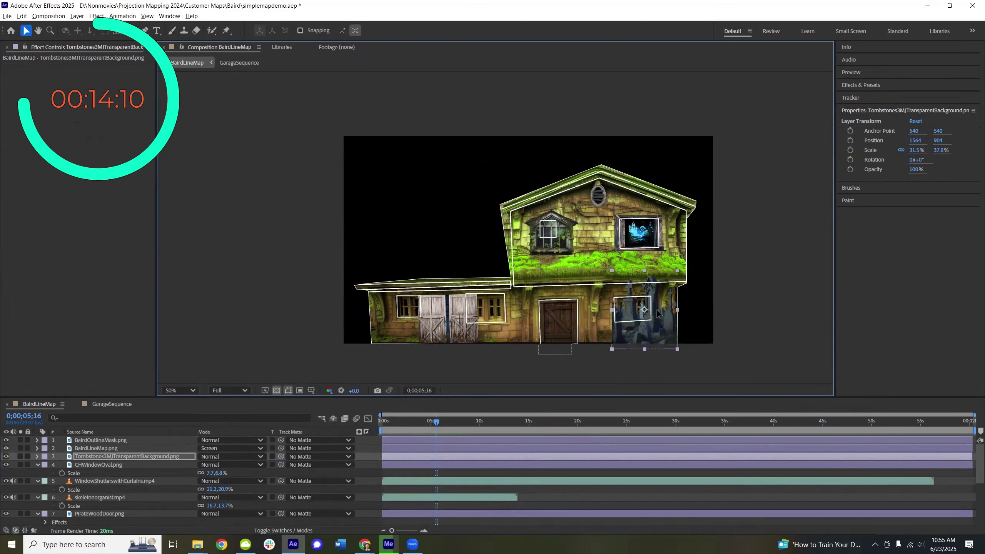
{"action": "left_click_drag", "start_coordinate": [678, 349], "coordinate": [665, 333]}
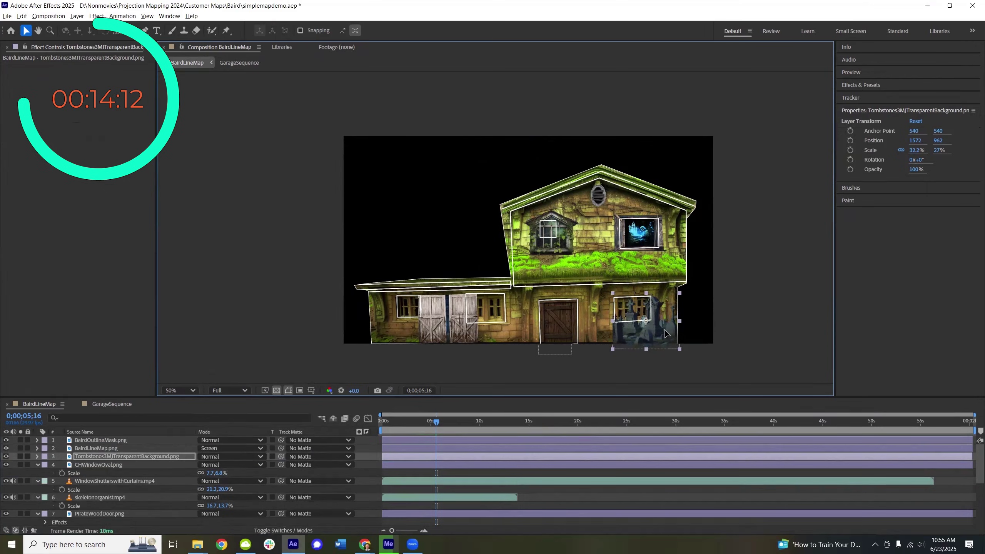
- Apply a Drop Shadow to the tombstones with opacity 100%, direction about 95°, distance 79 and softness 24, and check it up close
{"action": "key", "text": "ctrl+space"}
{"action": "type", "text": "drop"}
{"action": "key", "text": "Return"}
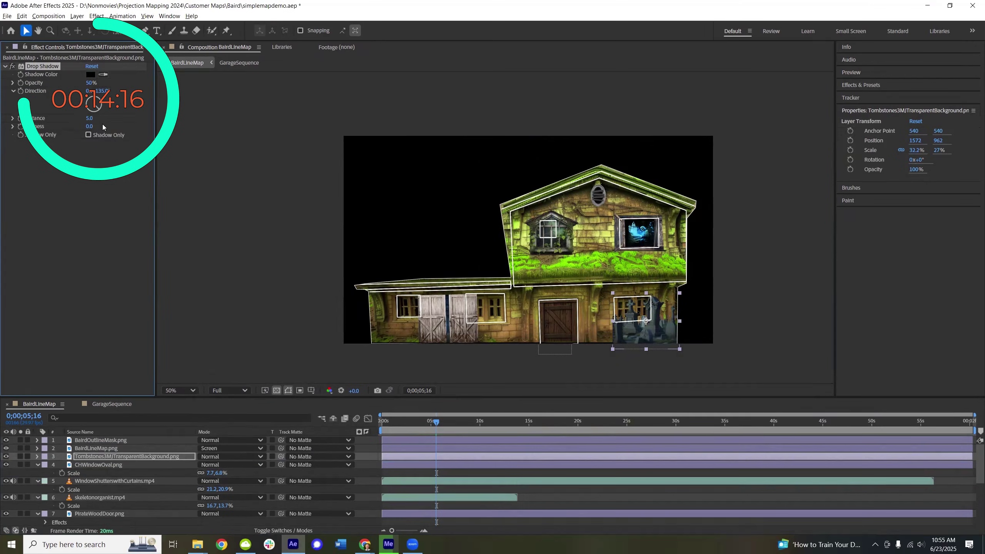
{"action": "left_click_drag", "start_coordinate": [88, 84], "coordinate": [180, 88]}
{"action": "mouse_move", "coordinate": [93, 119]}
{"action": "left_mouse_down"}
{"action": "mouse_move", "coordinate": [110, 114]}
{"action": "mouse_move", "coordinate": [102, 108]}
{"action": "left_mouse_up"}
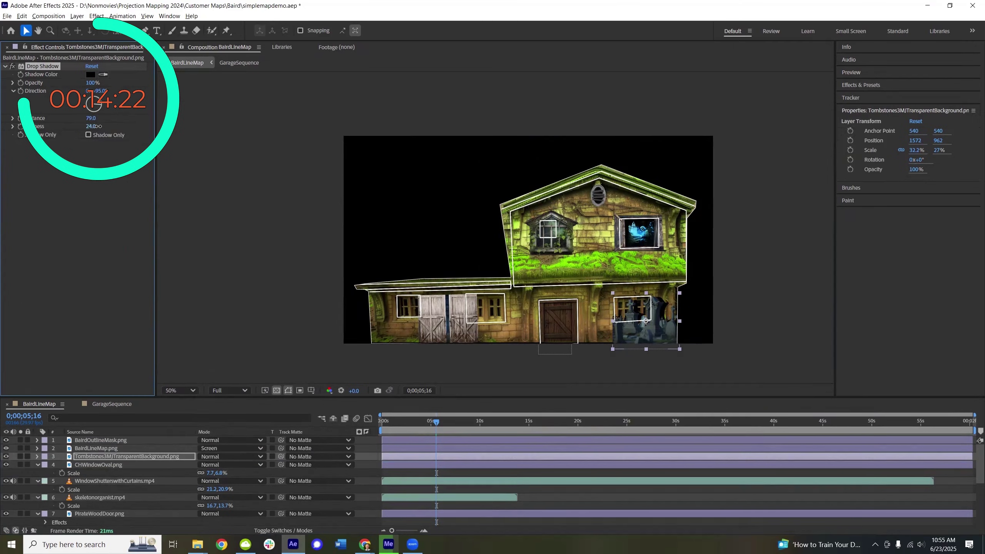
{"action": "scroll", "coordinate": [645, 342], "scroll_direction": "up", "scroll_amount": 2}
{"action": "key", "text": "h"}
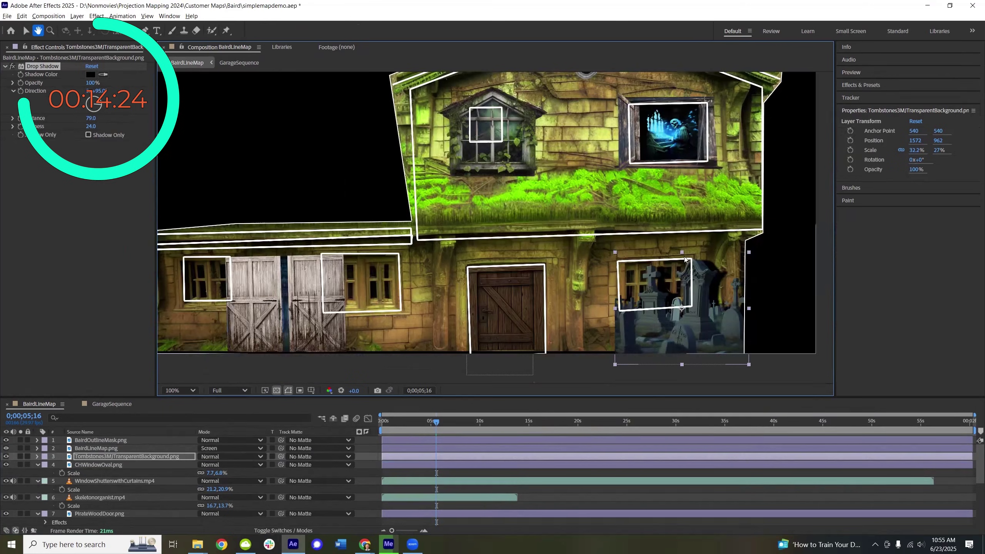
{"action": "left_click_drag", "start_coordinate": [622, 339], "coordinate": [600, 310]}
{"action": "key", "text": "v"}
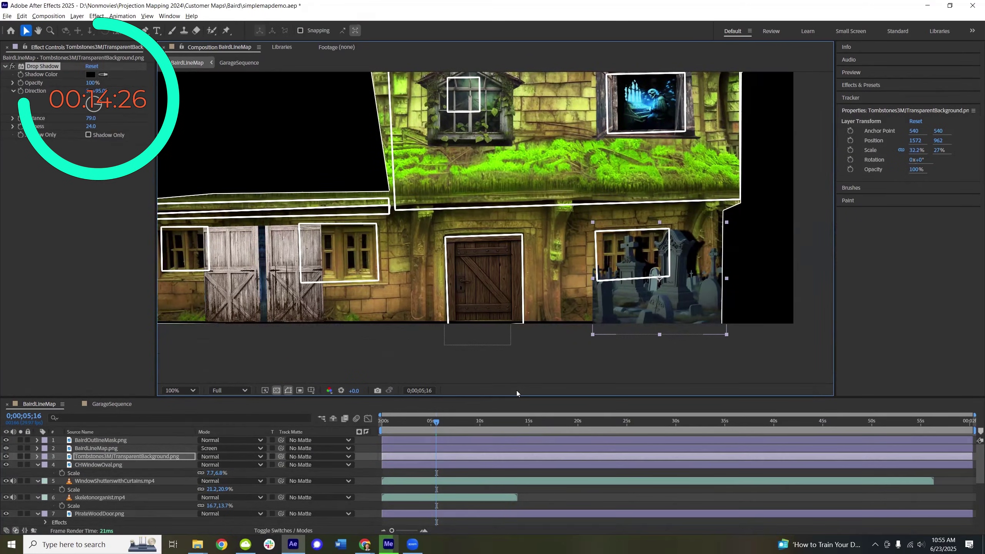
{"action": "scroll", "coordinate": [473, 220], "scroll_direction": "down", "scroll_amount": 2}
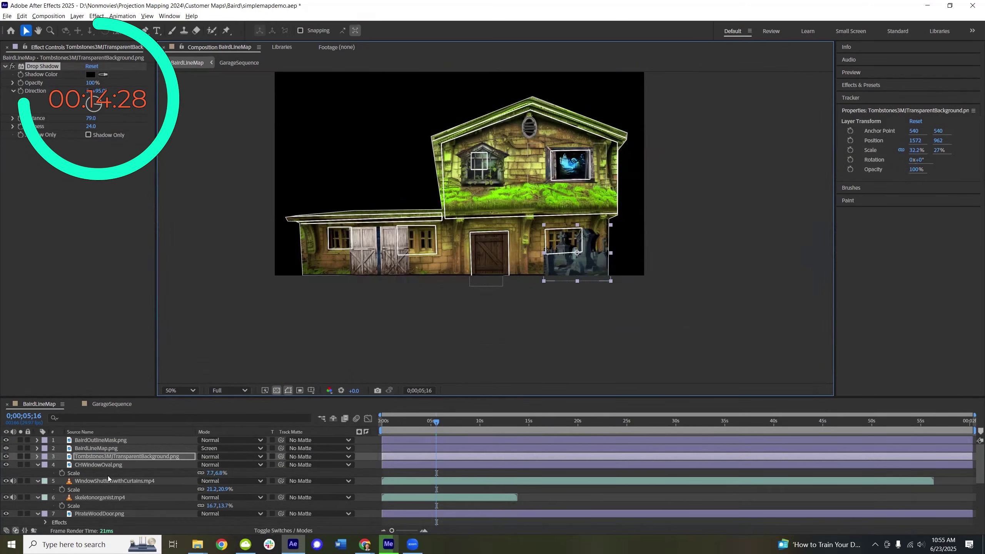
- Collapse the expanded properties of the CHWindowOval, WindowShutterswithCurtains, skeletonorganist and PirateWoodDoor layers
{"action": "left_click", "coordinate": [36, 465]}
{"action": "left_click", "coordinate": [37, 473]}
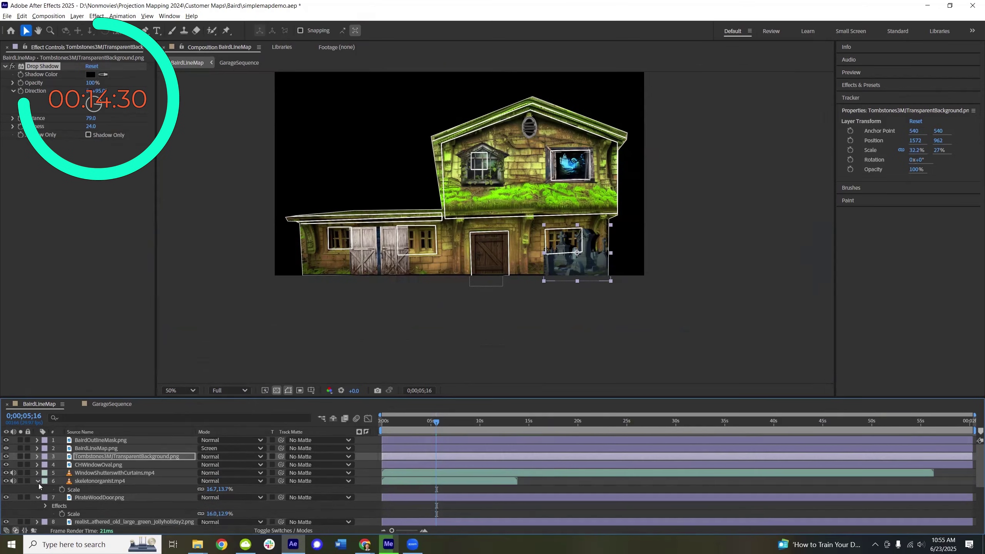
{"action": "left_click", "coordinate": [37, 481]}
{"action": "left_click", "coordinate": [37, 489]}
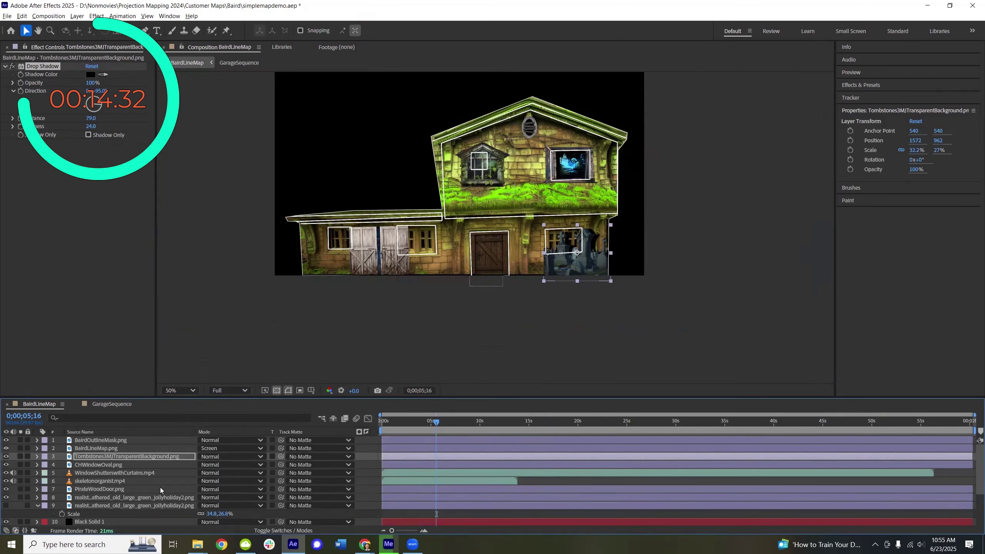
- Show the project's footage list, then view the Time Stretch settings of WindowShutterswithCurtains.mp4 and close them
{"action": "left_click", "coordinate": [123, 474]}
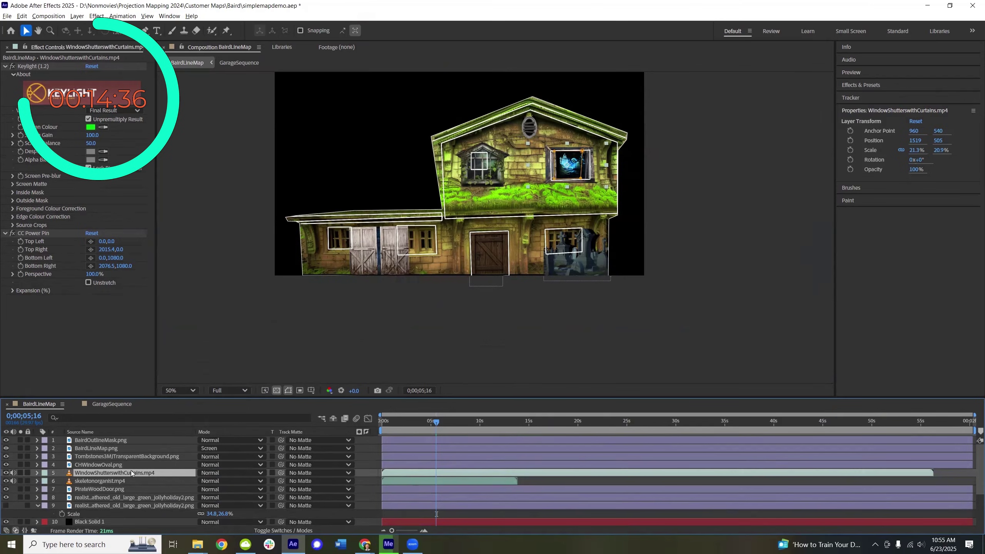
{"action": "left_click", "coordinate": [8, 46]}
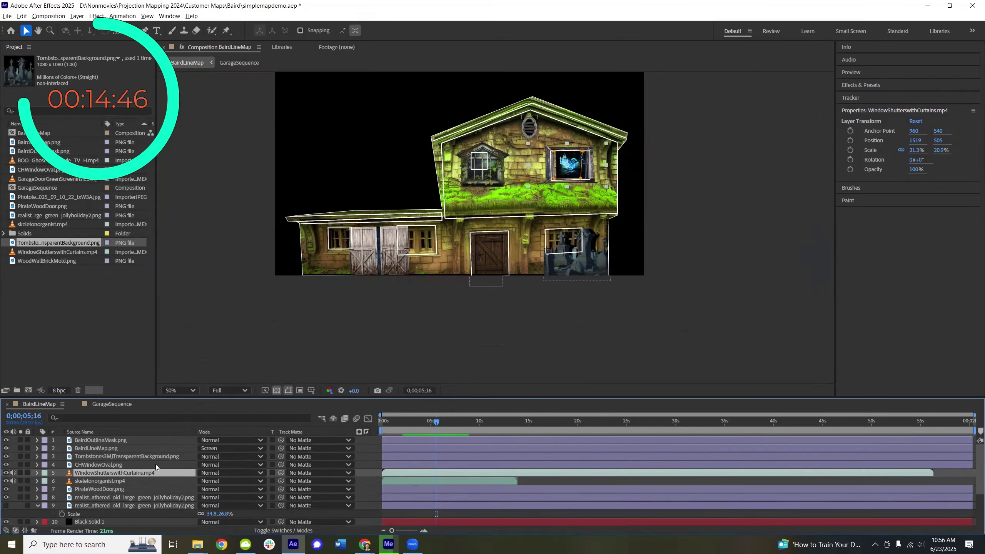
{"action": "right_click", "coordinate": [110, 472]}
{"action": "mouse_move", "coordinate": [173, 271]}
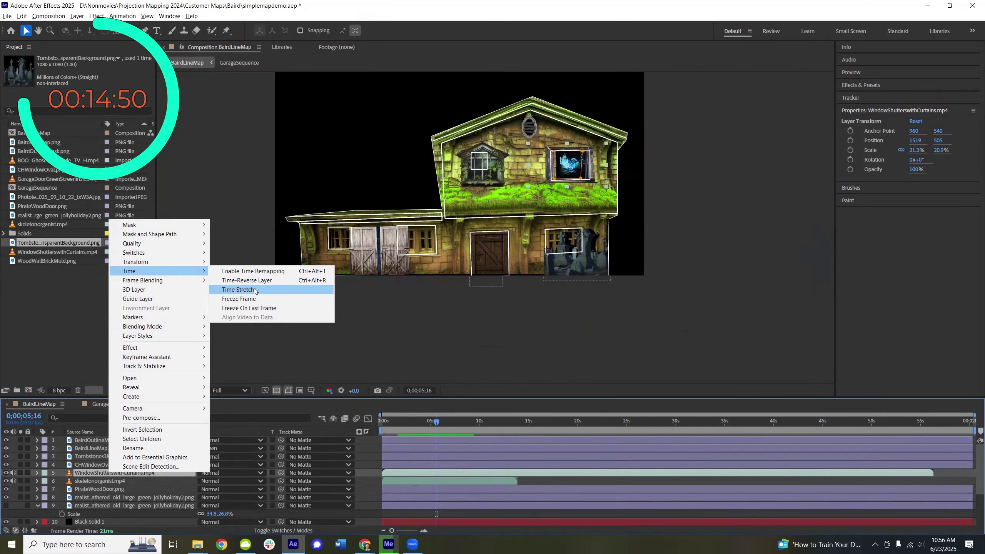
{"action": "left_click", "coordinate": [255, 290]}
{"action": "left_click", "coordinate": [572, 334]}
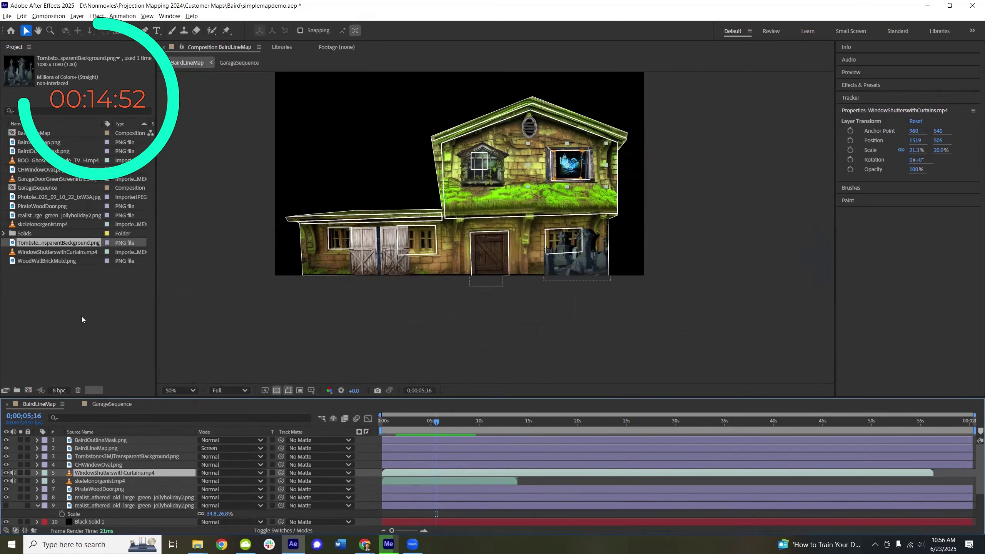
{"action": "right_click", "coordinate": [101, 481]}
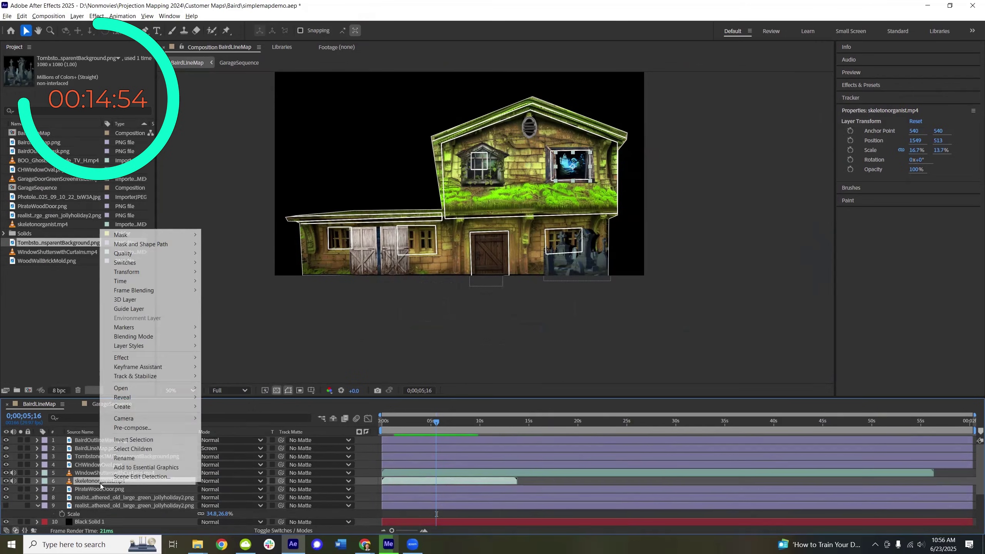
{"action": "mouse_move", "coordinate": [159, 282]}
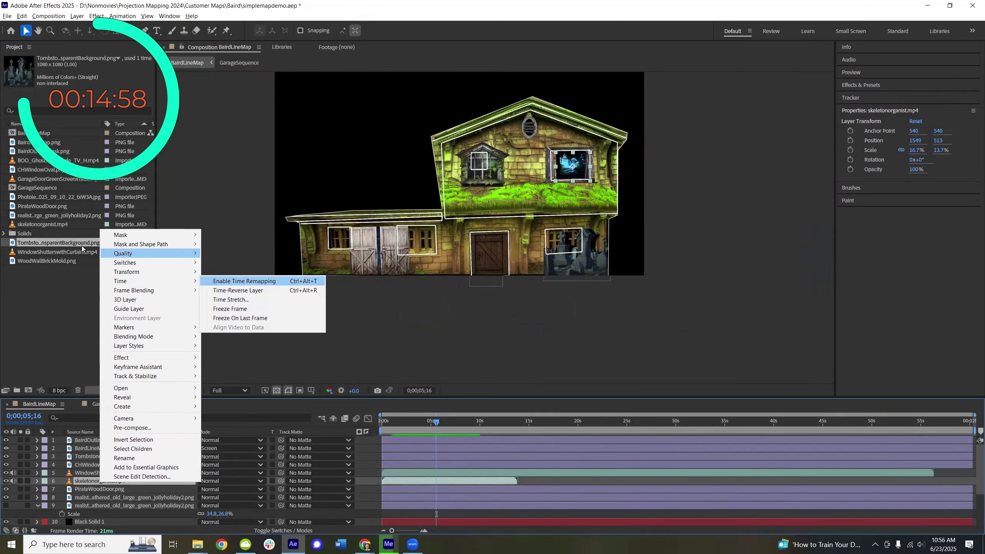
{"action": "right_click", "coordinate": [79, 481]}
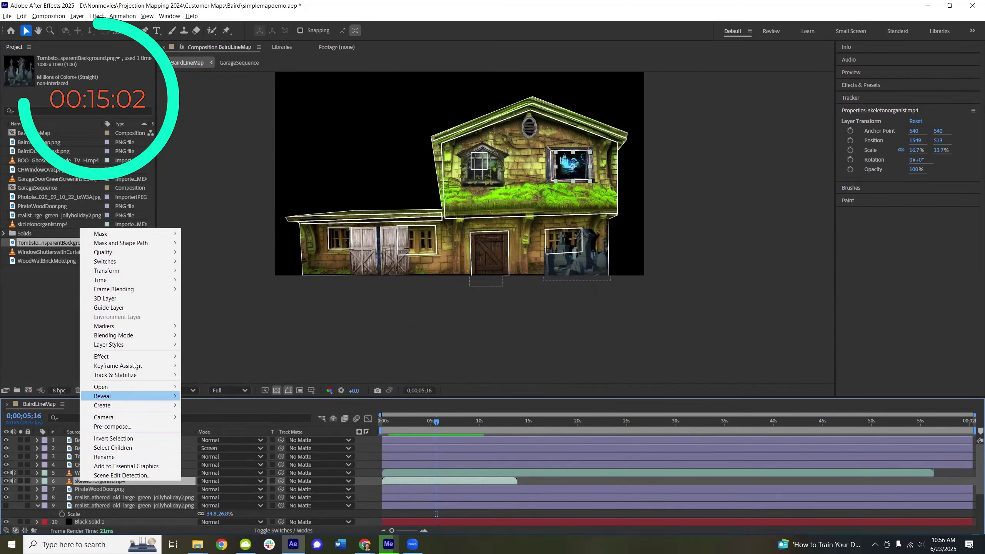
{"action": "left_click", "coordinate": [69, 213]}
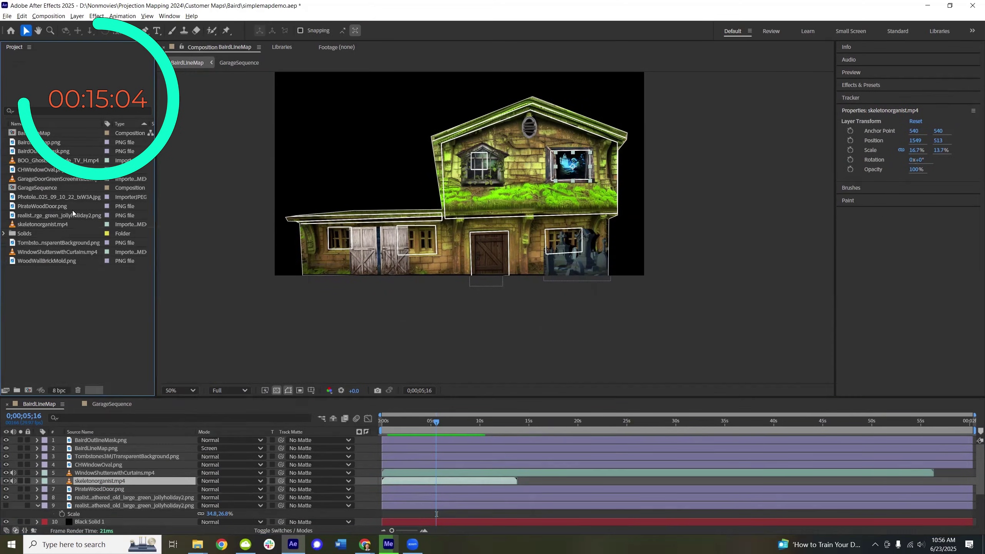
- Interpret the skeletonorganist.mp4 footage to loop 15 times and extend its layer to the end of the composition
{"action": "right_click", "coordinate": [51, 227]}
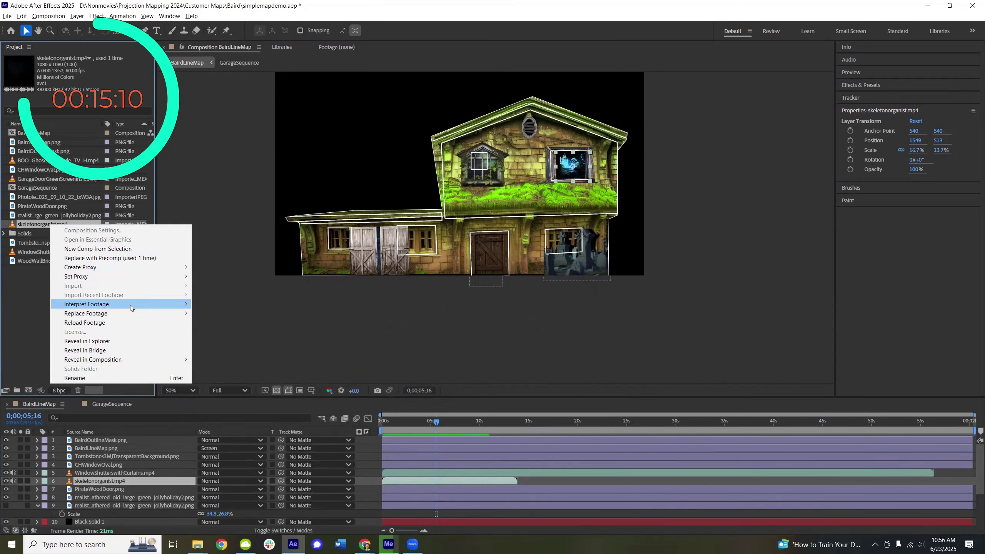
{"action": "mouse_move", "coordinate": [130, 308]}
{"action": "left_click", "coordinate": [232, 304]}
{"action": "left_click", "coordinate": [478, 416]}
{"action": "type", "text": "5"}
{"action": "key", "text": "Return"}
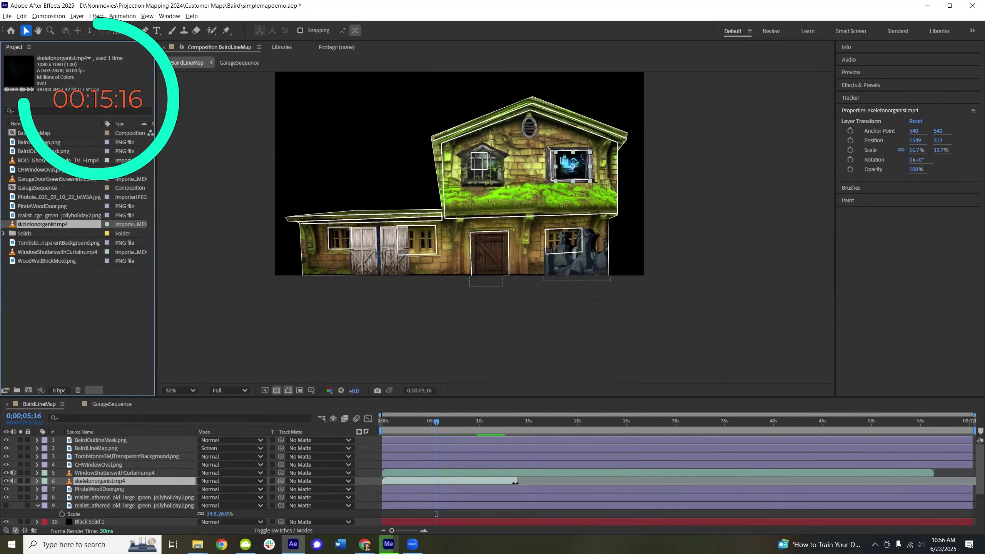
{"action": "left_click_drag", "start_coordinate": [515, 482], "coordinate": [974, 481]}
{"action": "mouse_move", "coordinate": [437, 424]}
{"action": "left_mouse_down"}
{"action": "mouse_move", "coordinate": [590, 424]}
{"action": "mouse_move", "coordinate": [455, 426]}
{"action": "left_mouse_up"}
- Create an adjustment layer and place it between BairdLineMap.png and the tombstones layer
{"action": "left_click", "coordinate": [89, 448]}
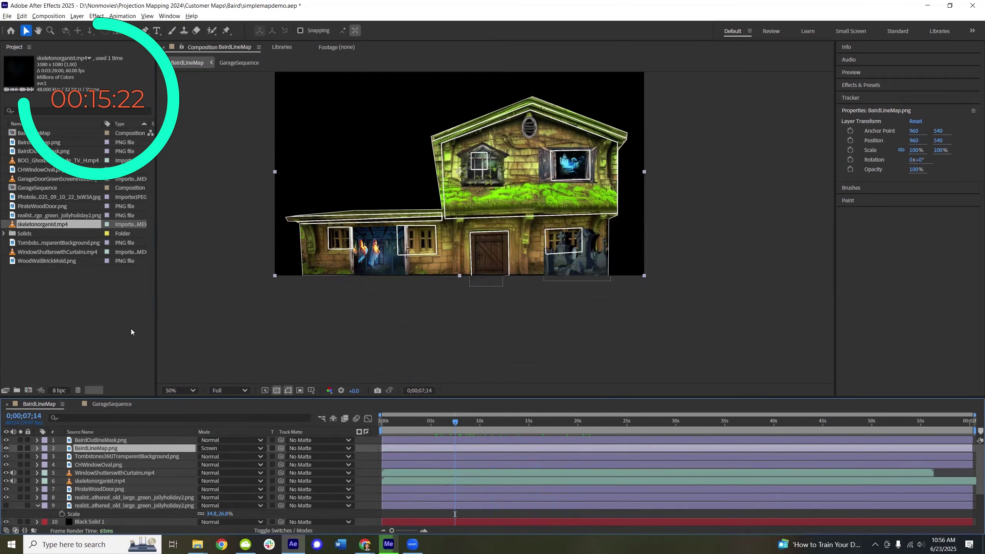
{"action": "left_click", "coordinate": [77, 16]}
{"action": "mouse_move", "coordinate": [88, 27]}
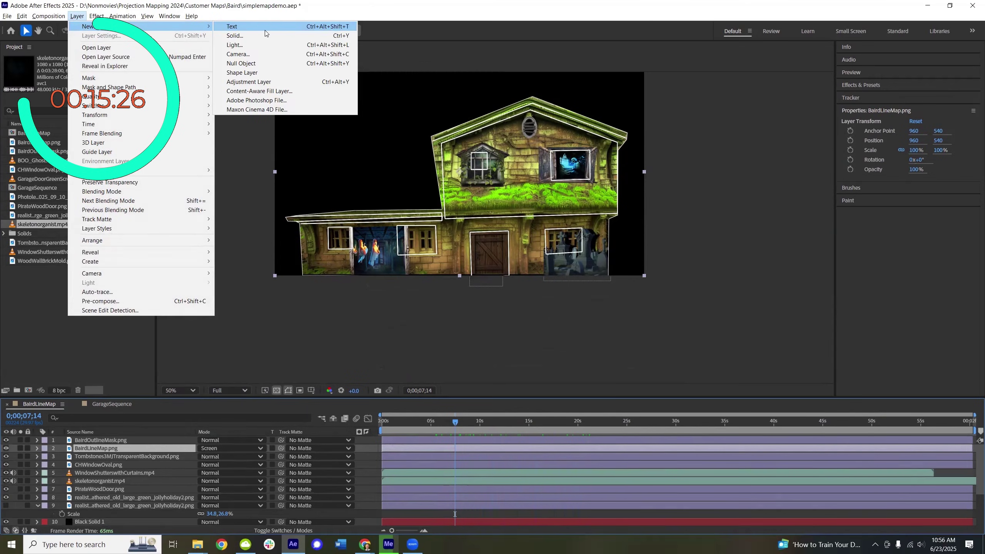
{"action": "left_click", "coordinate": [263, 82]}
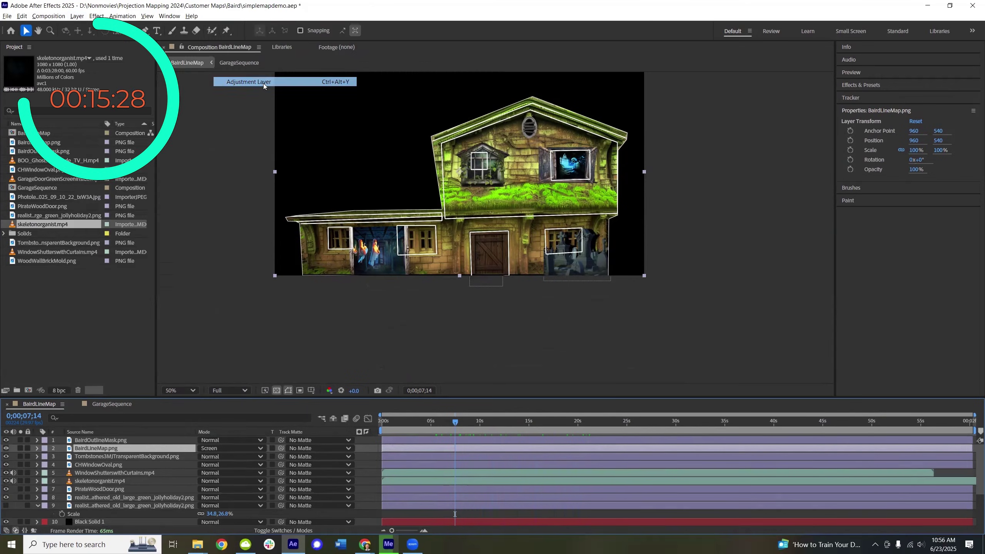
{"action": "mouse_move", "coordinate": [100, 447]}
{"action": "left_mouse_down"}
{"action": "mouse_move", "coordinate": [105, 477]}
{"action": "mouse_move", "coordinate": [105, 460]}
{"action": "left_mouse_up"}
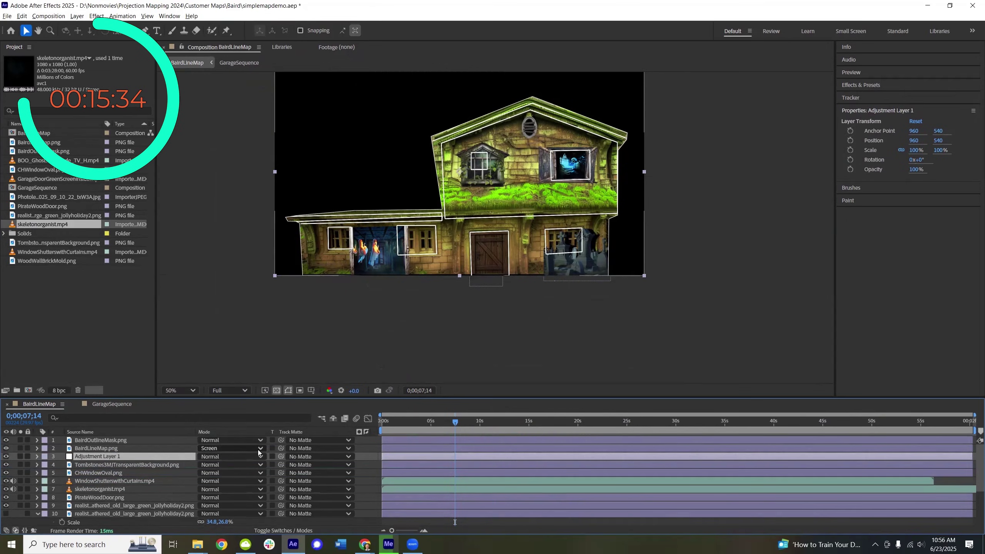
- Apply the Lumetri Color effect to the adjustment layer and expand its Creative settings
{"action": "key", "text": "ctrl+space"}
{"action": "type", "text": "lumet"}
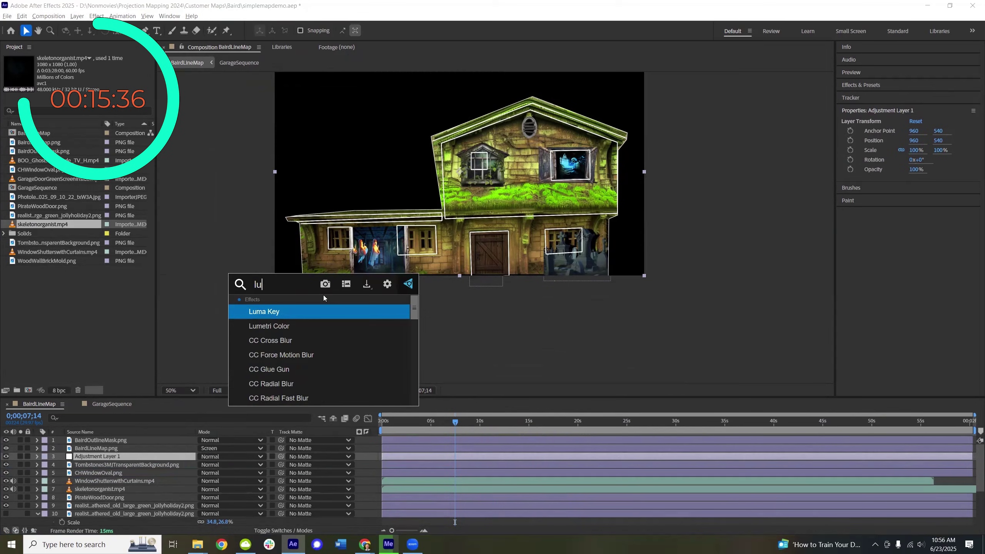
{"action": "key", "text": "Return"}
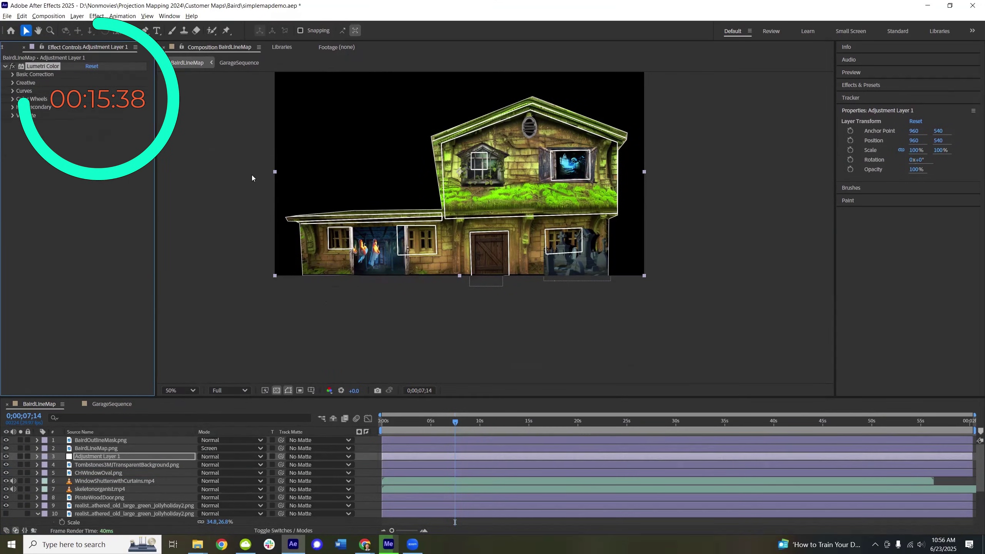
{"action": "left_click", "coordinate": [14, 83]}
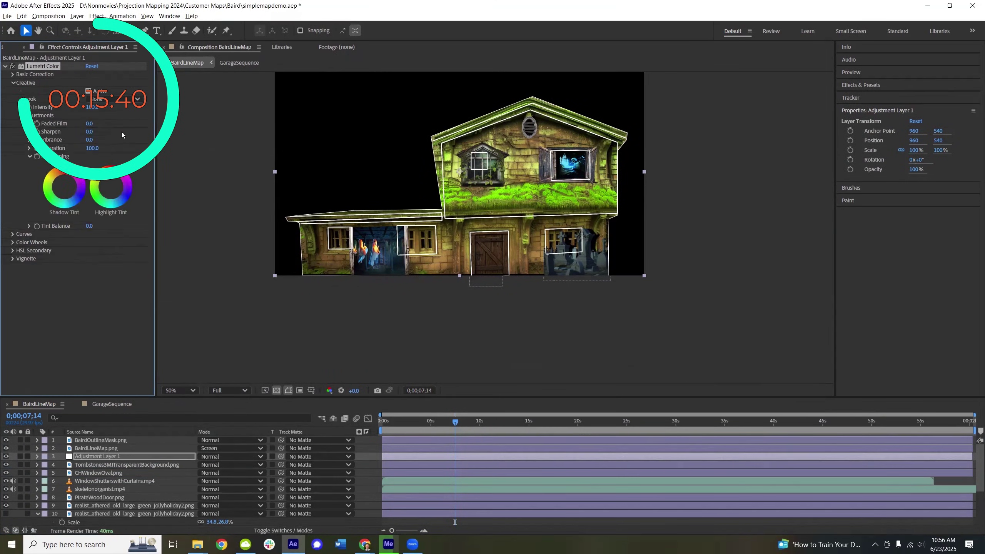
- Try the SL BLUE DAY4NITE and SL MATRIX GREEN looks on the adjustment layer, checking each at another time
{"action": "left_click", "coordinate": [96, 100]}
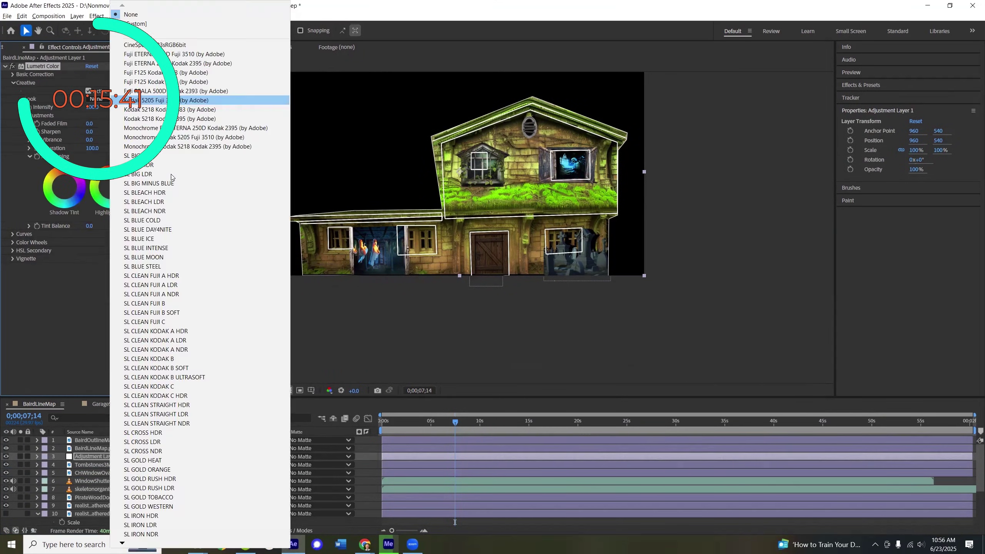
{"action": "left_click", "coordinate": [160, 230]}
{"action": "left_click_drag", "start_coordinate": [455, 424], "coordinate": [477, 429]}
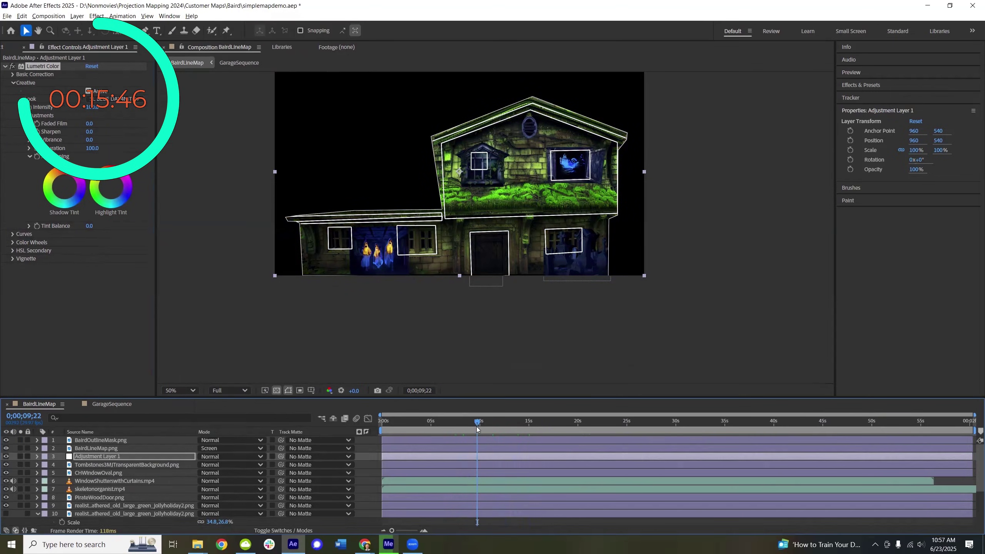
{"action": "left_click", "coordinate": [114, 99]}
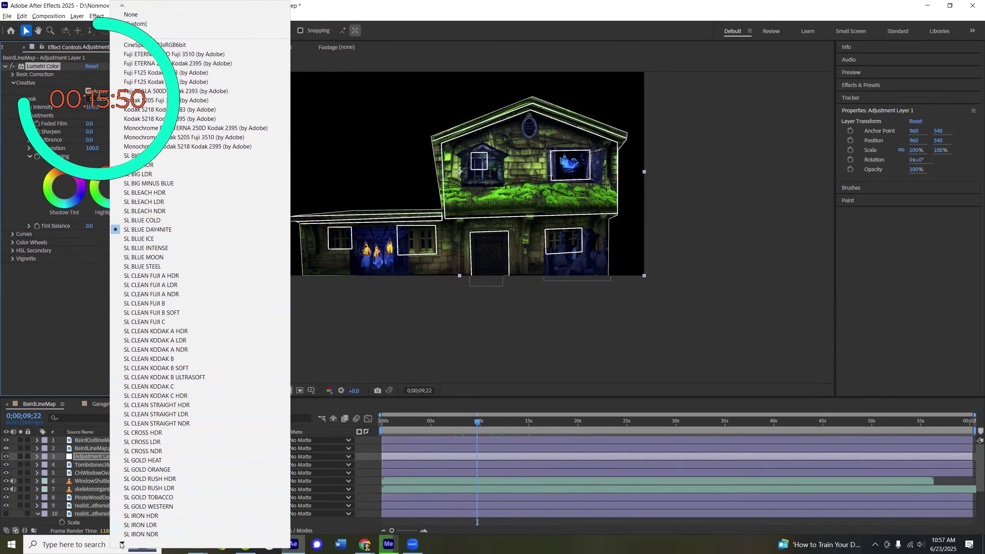
{"action": "scroll", "coordinate": [121, 544], "scroll_direction": "down", "scroll_amount": 3}
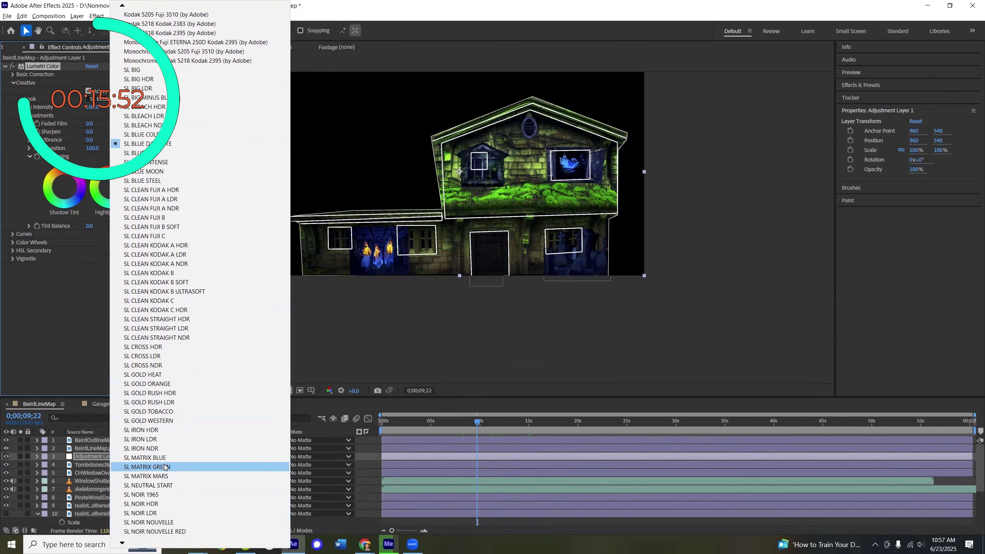
{"action": "left_click", "coordinate": [165, 466]}
{"action": "left_click_drag", "start_coordinate": [486, 426], "coordinate": [460, 426]}
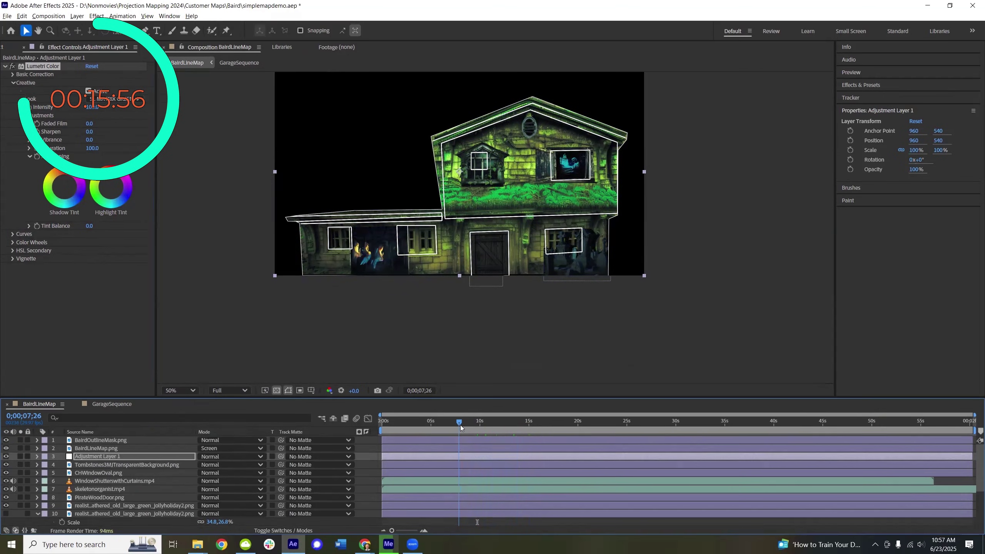
- Try the SL MATRIX BLUE, SL BLUE MOON and SL GOLD WESTERN looks on the adjustment layer
{"action": "left_click", "coordinate": [137, 101]}
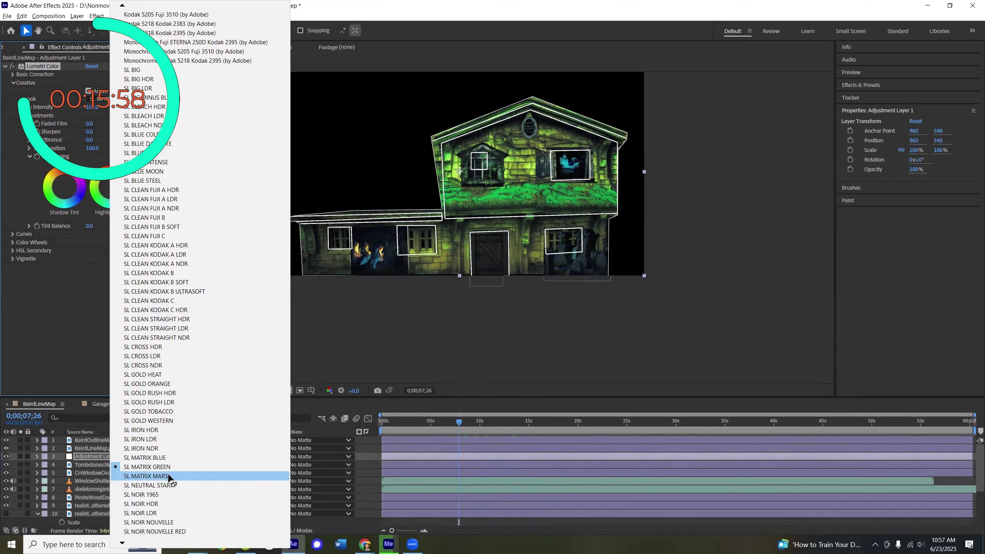
{"action": "left_click", "coordinate": [156, 458]}
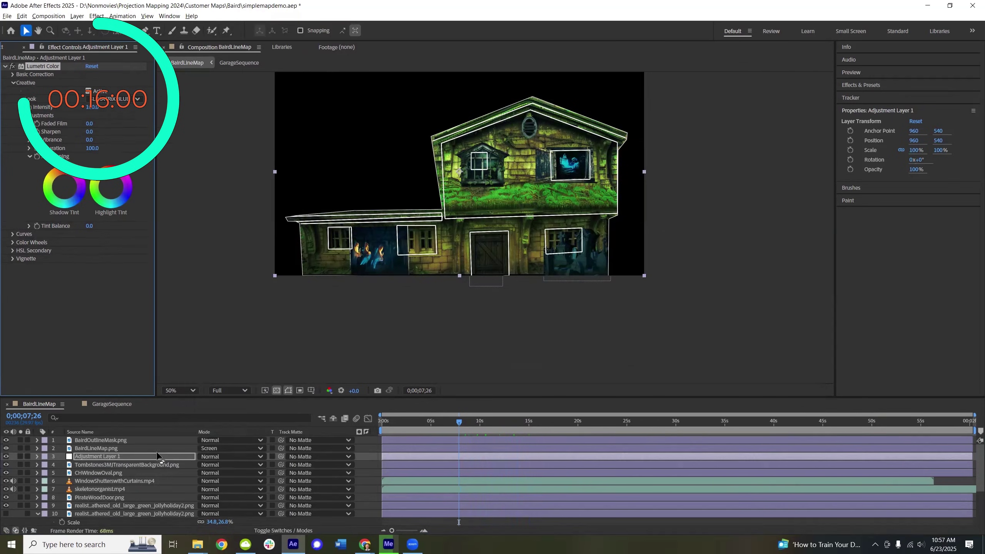
{"action": "left_click", "coordinate": [128, 106]}
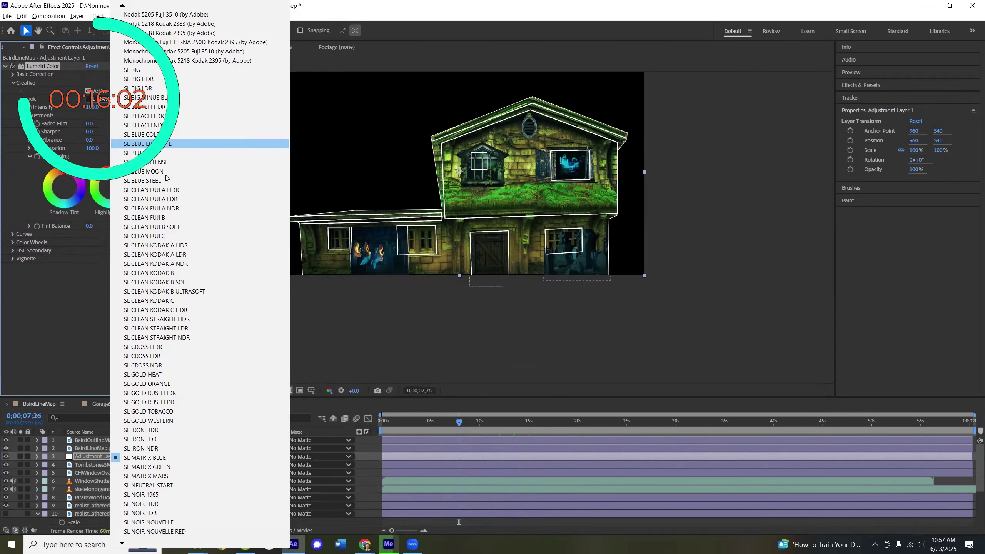
{"action": "left_click", "coordinate": [164, 175]}
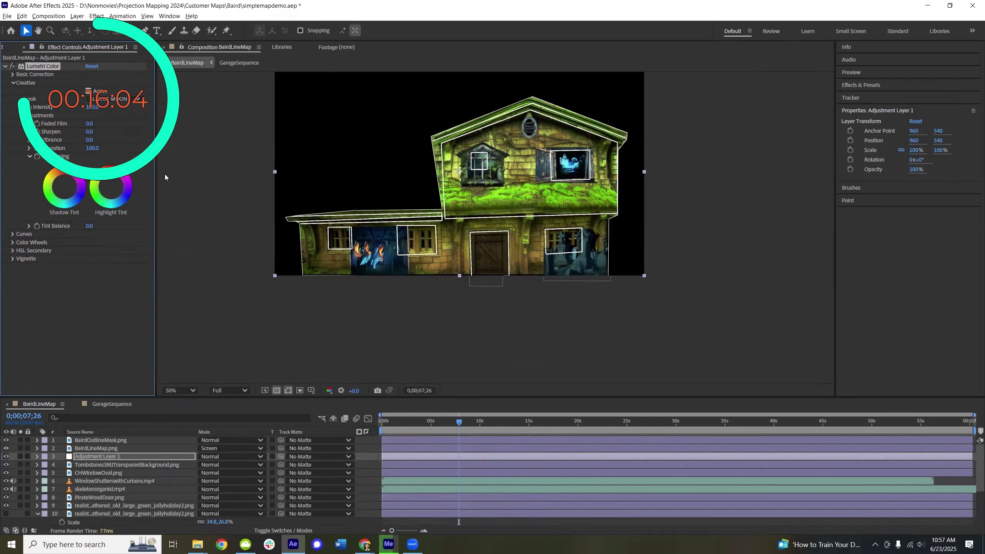
{"action": "left_click", "coordinate": [135, 99]}
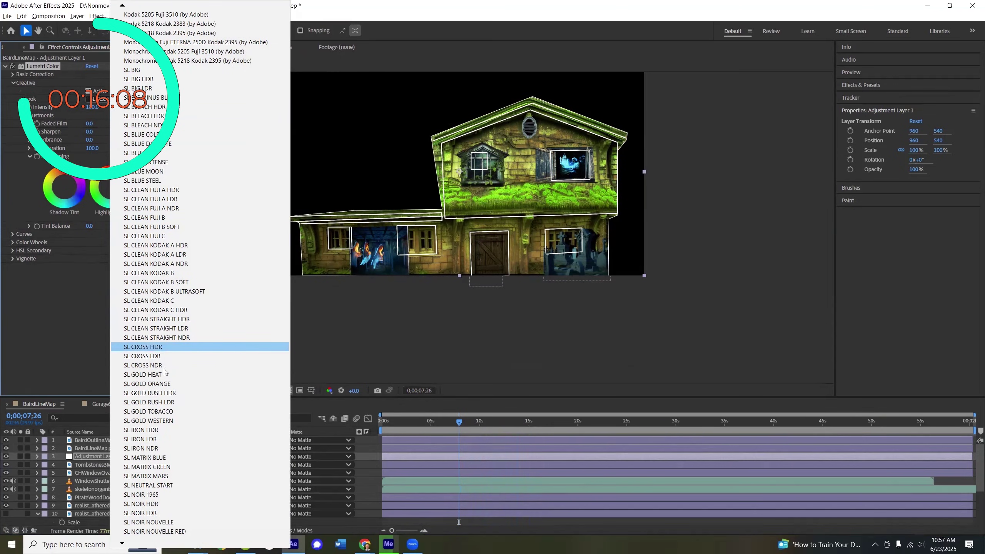
{"action": "left_click", "coordinate": [165, 421]}
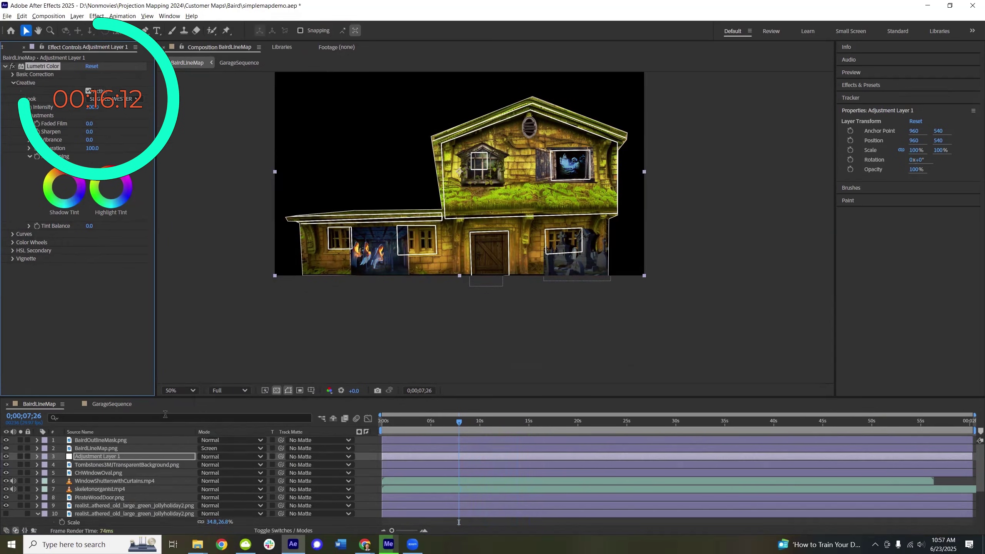
- Set the adjustment layer's Lumetri look to SL MATRIX BLUE and view the house at 0;00;03;18
{"action": "left_click", "coordinate": [113, 98]}
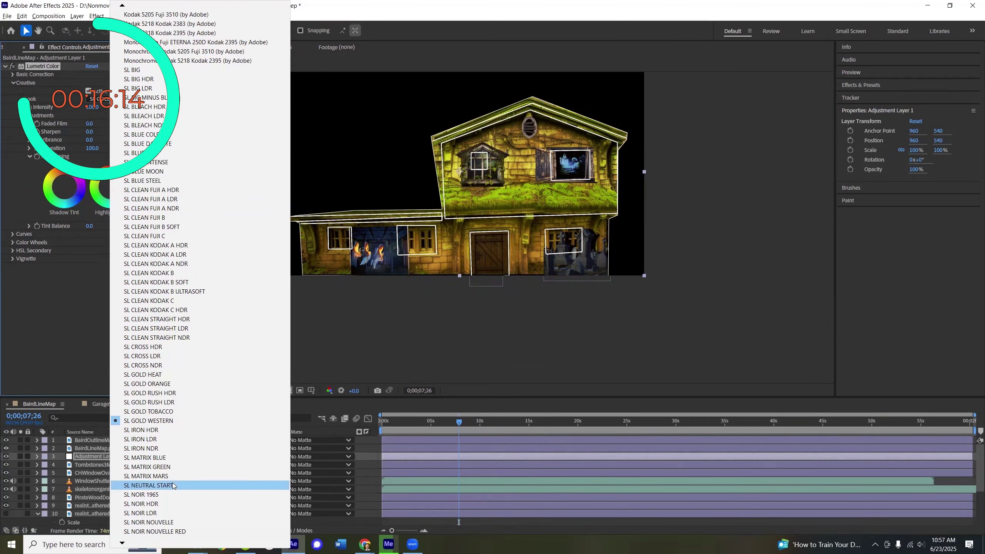
{"action": "left_click", "coordinate": [155, 458]}
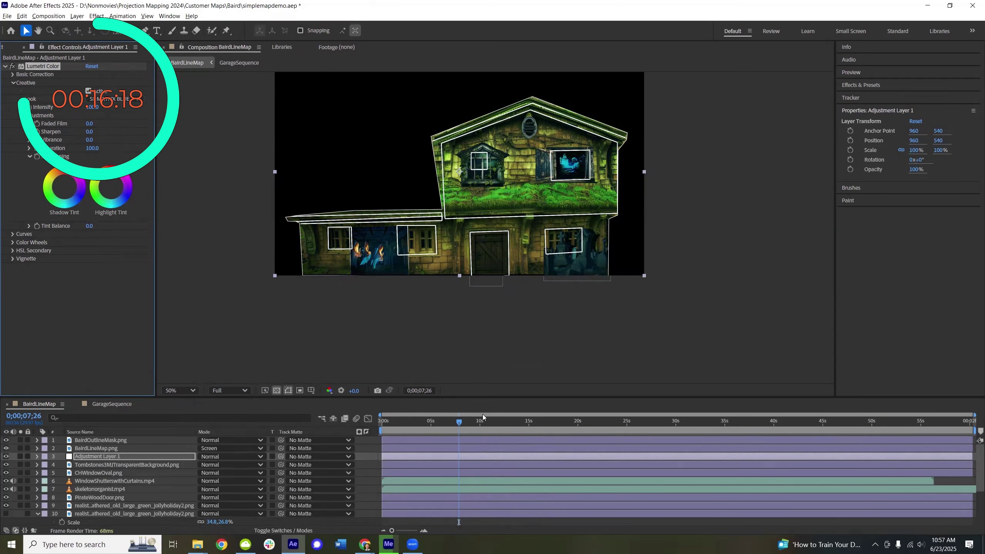
{"action": "left_click_drag", "start_coordinate": [458, 427], "coordinate": [416, 441]}
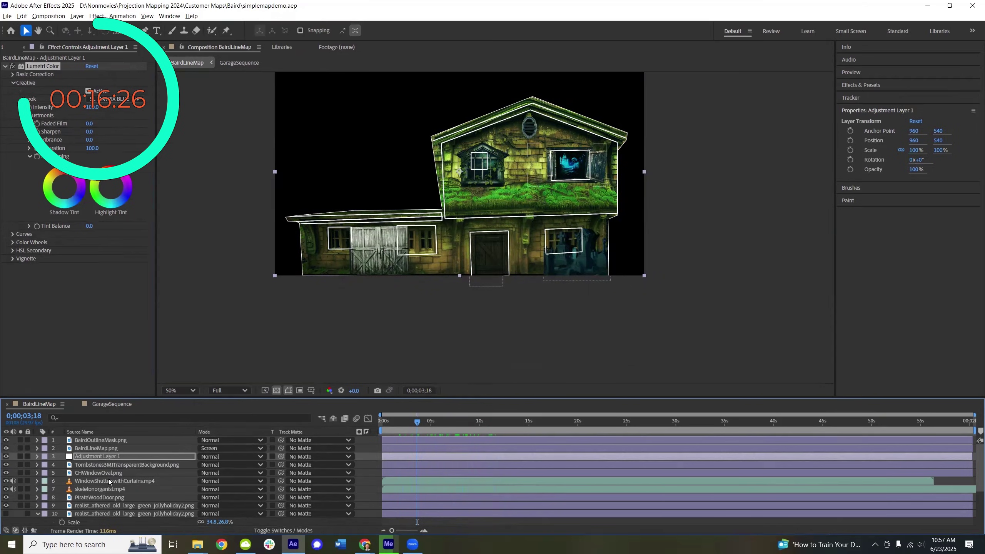
- Add a white spot light with 60% intensity, 44° cone angle and 10% cone feather above the adjustment layer, and duplicate it
{"action": "left_click", "coordinate": [77, 15]}
{"action": "mouse_move", "coordinate": [155, 27]}
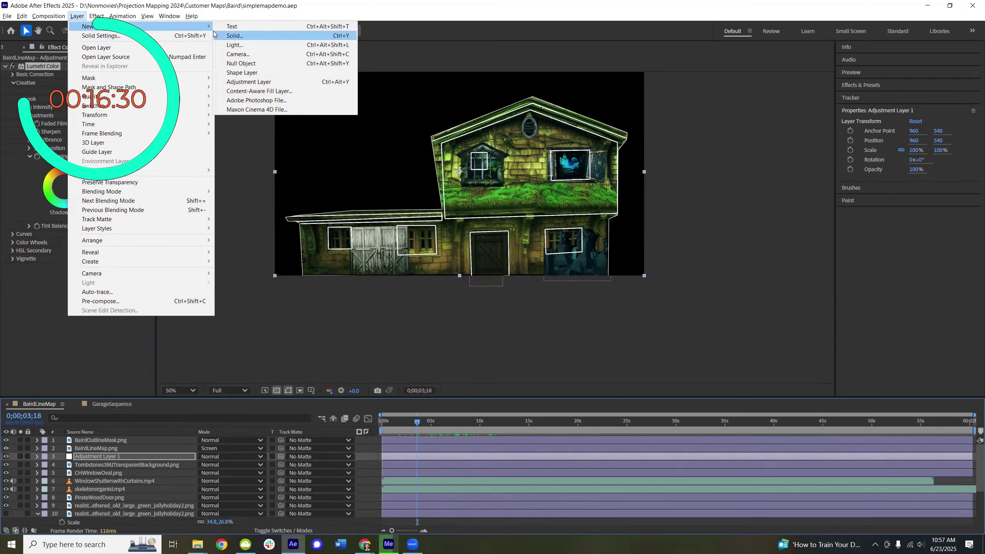
{"action": "left_click", "coordinate": [235, 45]}
{"action": "left_click", "coordinate": [523, 405]}
{"action": "left_click", "coordinate": [576, 313]}
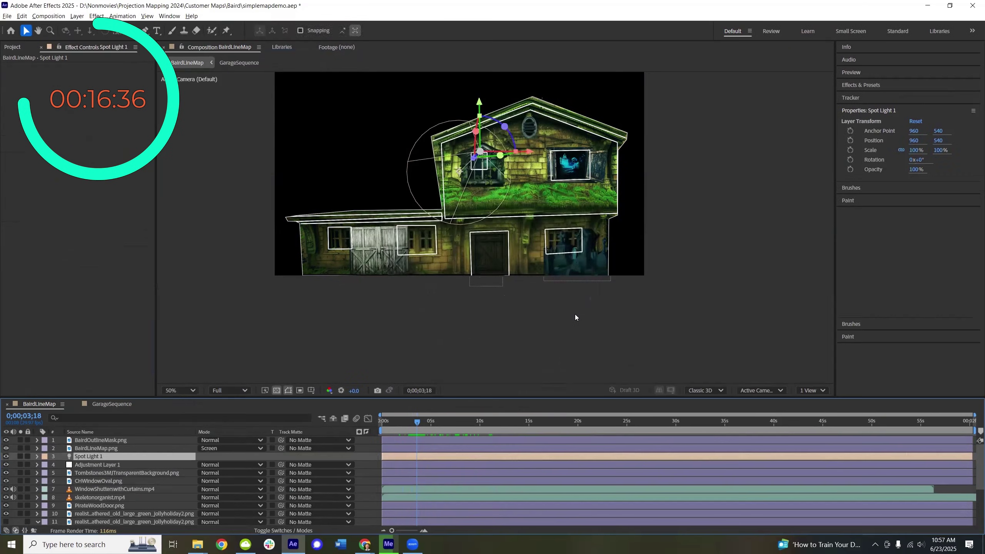
{"action": "left_click", "coordinate": [37, 457]}
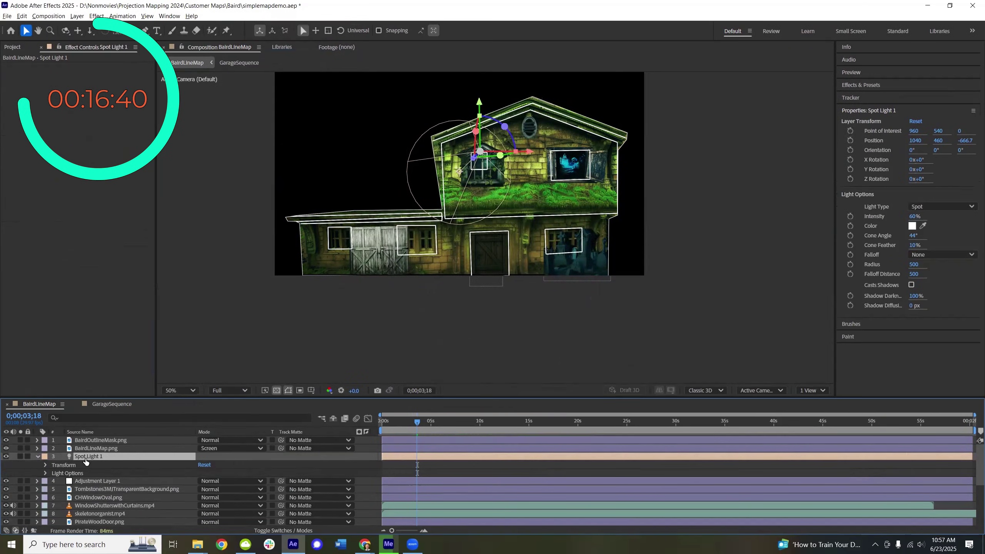
{"action": "key", "text": "ctrl+d"}
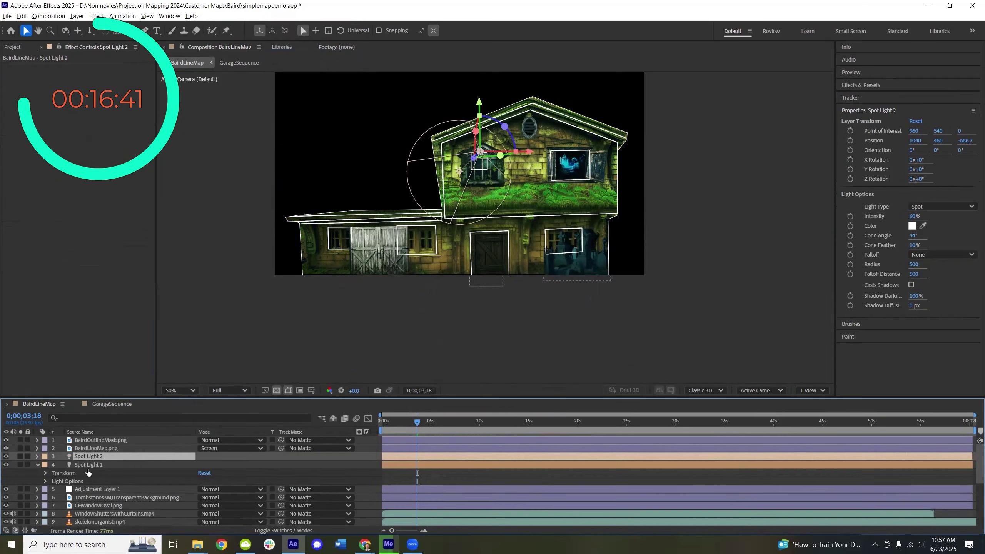
- Examine the Transform and Light Options properties of Spot Light 1 and the layers beneath it
{"action": "left_click", "coordinate": [45, 482]}
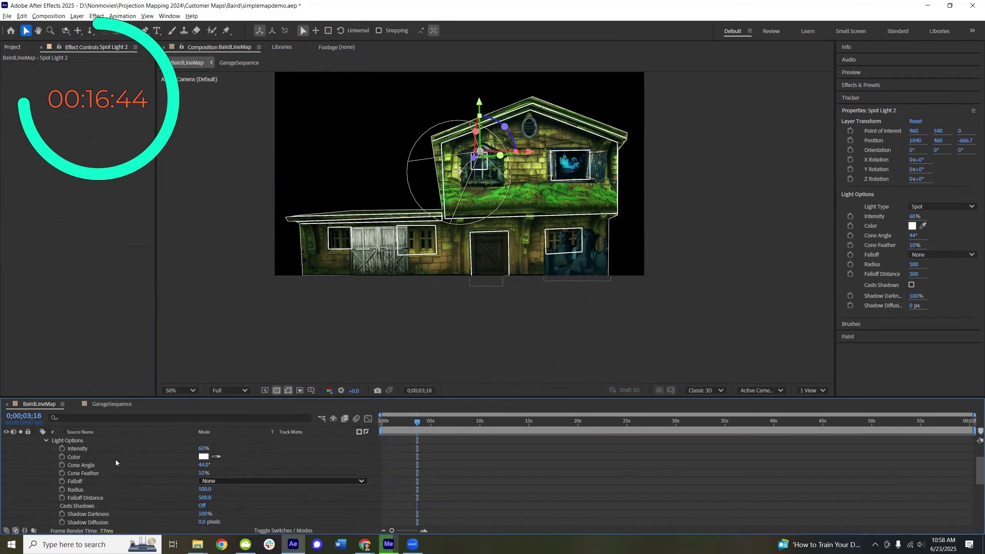
{"action": "left_click", "coordinate": [47, 441]}
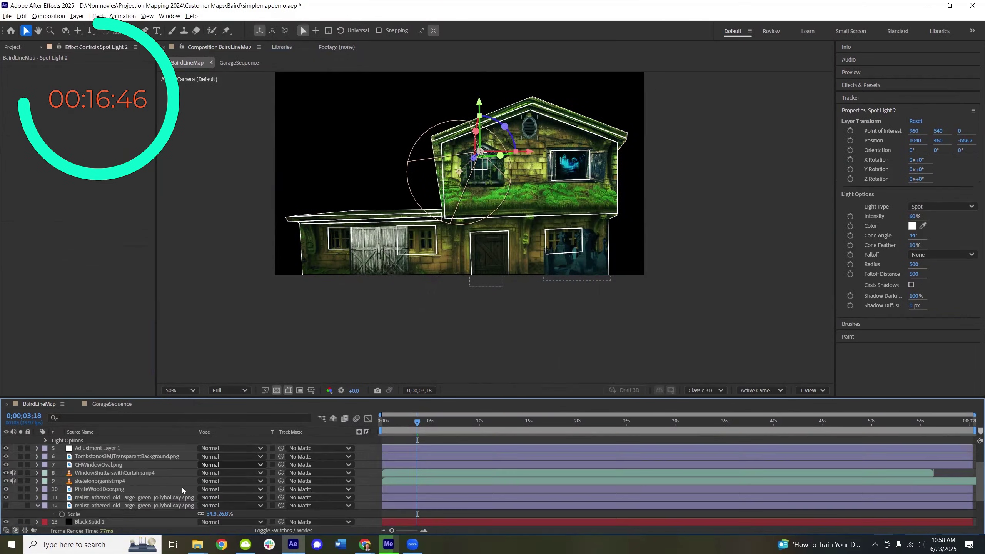
{"action": "scroll", "coordinate": [54, 467], "scroll_direction": "down", "scroll_amount": 3}
{"action": "scroll", "coordinate": [56, 467], "scroll_direction": "up", "scroll_amount": 5}
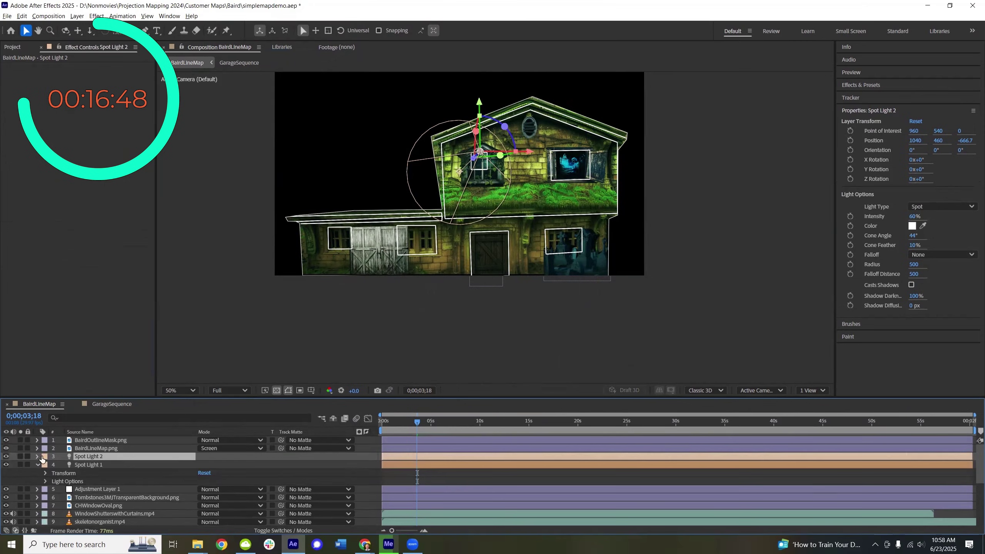
{"action": "left_click", "coordinate": [45, 481]}
{"action": "scroll", "coordinate": [46, 480], "scroll_direction": "down", "scroll_amount": 3}
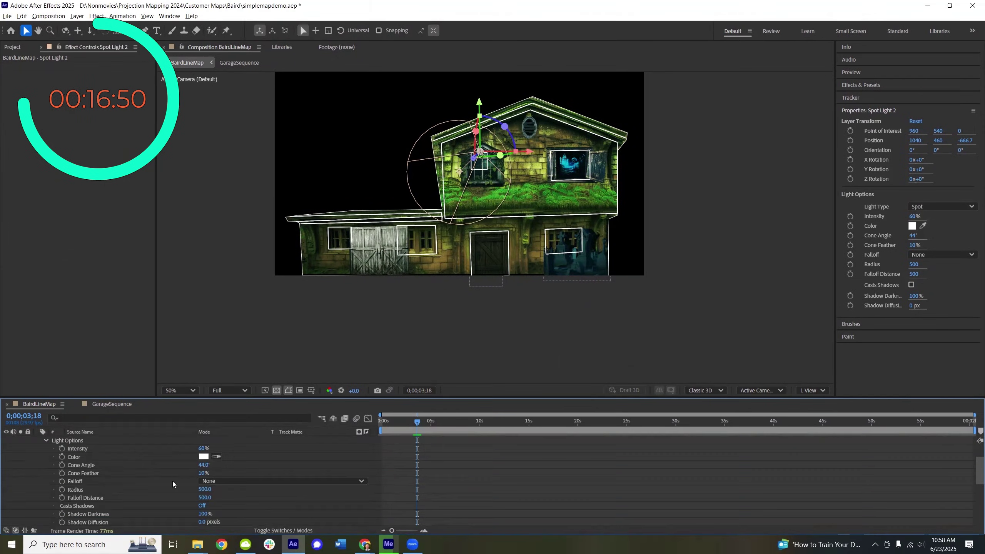
{"action": "scroll", "coordinate": [241, 481], "scroll_direction": "up", "scroll_amount": 5}
{"action": "scroll", "coordinate": [157, 470], "scroll_direction": "down", "scroll_amount": 5}
{"action": "scroll", "coordinate": [133, 467], "scroll_direction": "up", "scroll_amount": 3}
{"action": "left_click", "coordinate": [45, 457]}
{"action": "scroll", "coordinate": [260, 491], "scroll_direction": "down", "scroll_amount": 3}
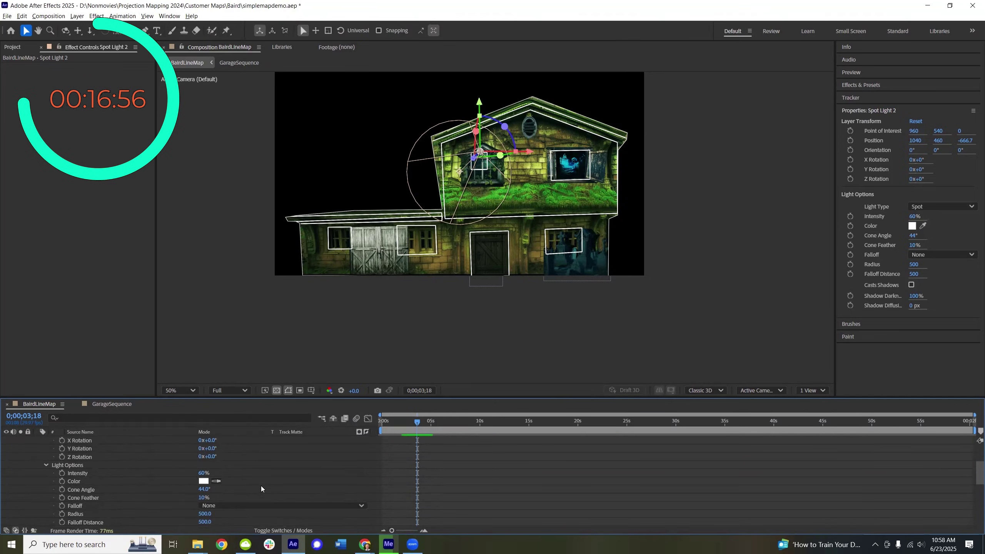
{"action": "scroll", "coordinate": [259, 486], "scroll_direction": "up", "scroll_amount": 3}
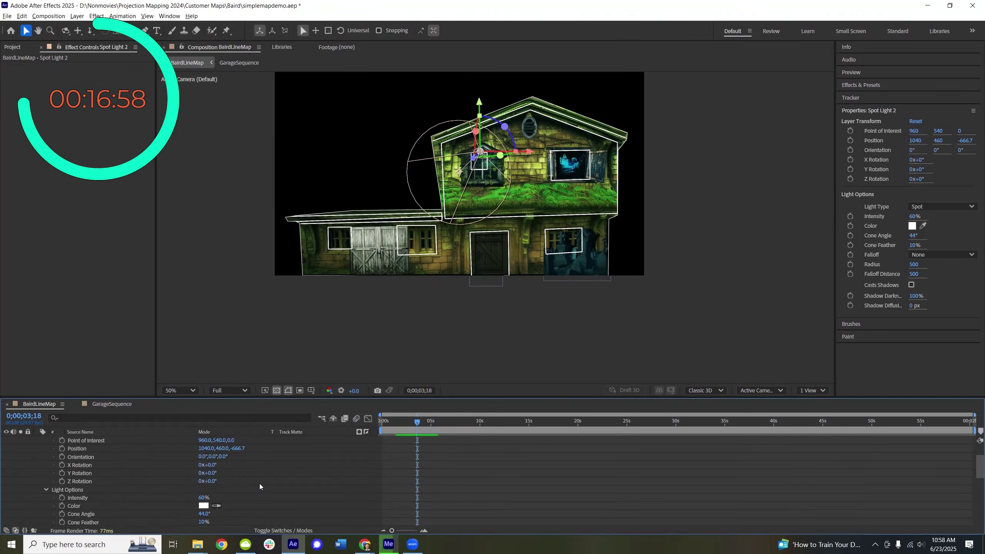
{"action": "left_click", "coordinate": [86, 451]}
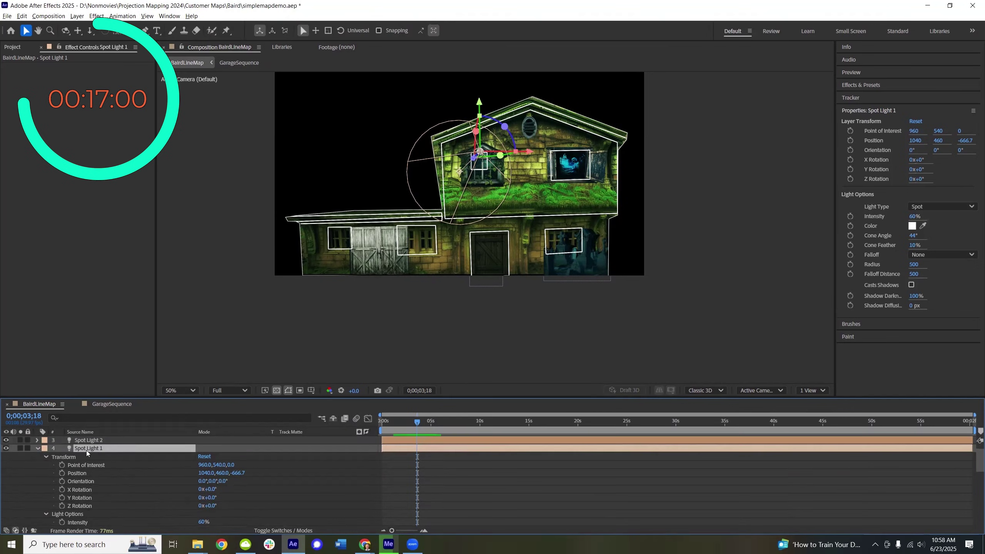
{"action": "left_click", "coordinate": [37, 449]}
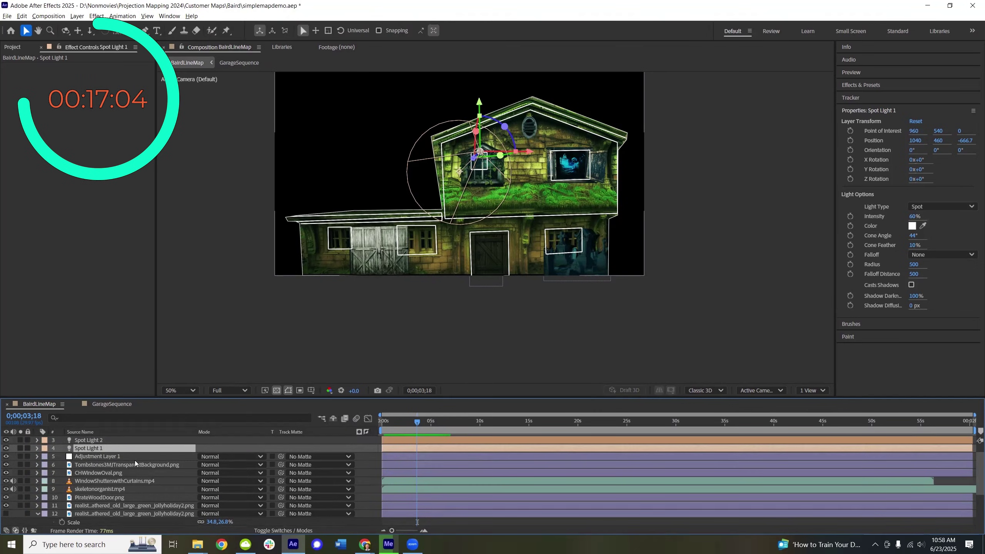
{"action": "scroll", "coordinate": [135, 461], "scroll_direction": "up", "scroll_amount": 1}
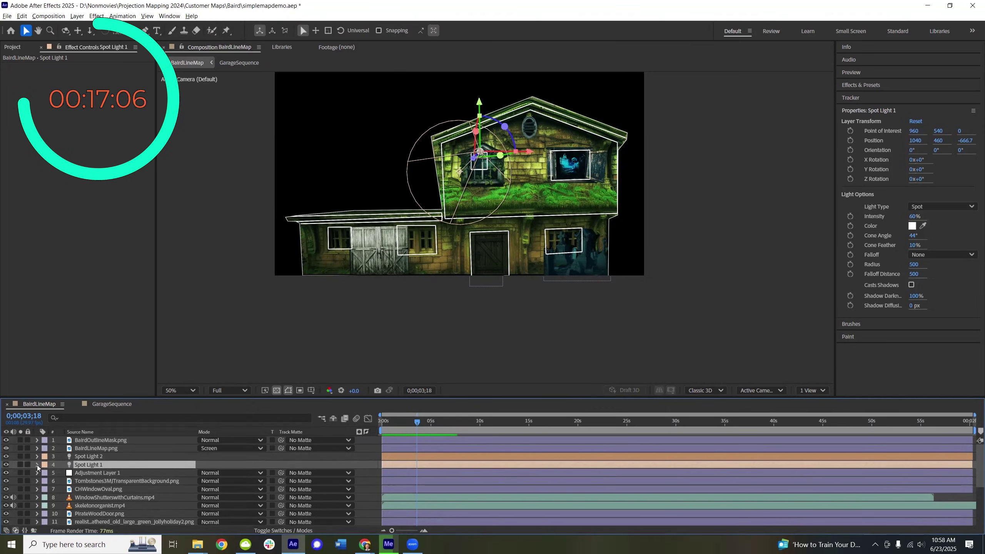
{"action": "scroll", "coordinate": [99, 467], "scroll_direction": "down", "scroll_amount": 2}
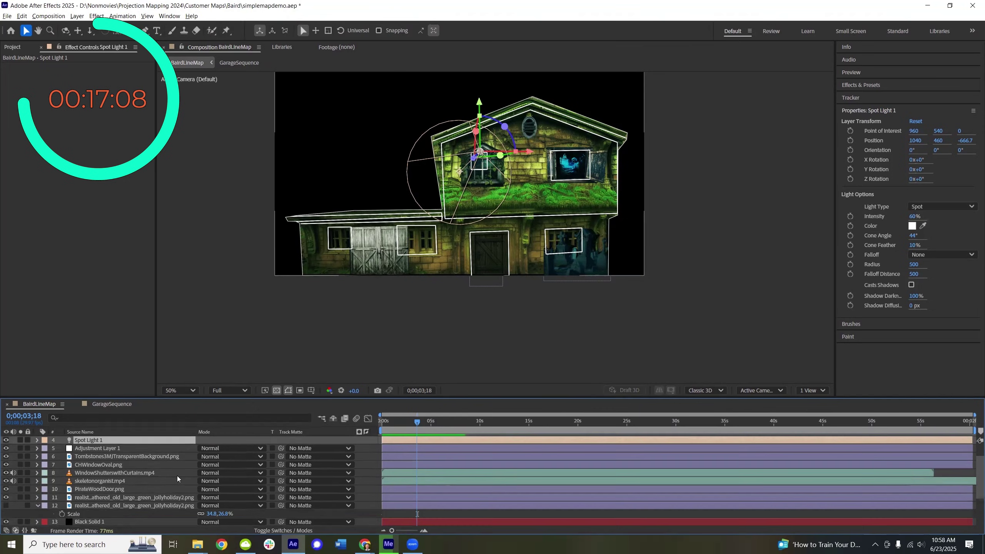
- Pre-compose all layers from Adjustment Layer 1 down to WoodWallBrickMold.png into a composition named Facade
{"action": "left_click", "coordinate": [88, 450]}
{"action": "scroll", "coordinate": [117, 481], "scroll_direction": "down", "scroll_amount": 3}
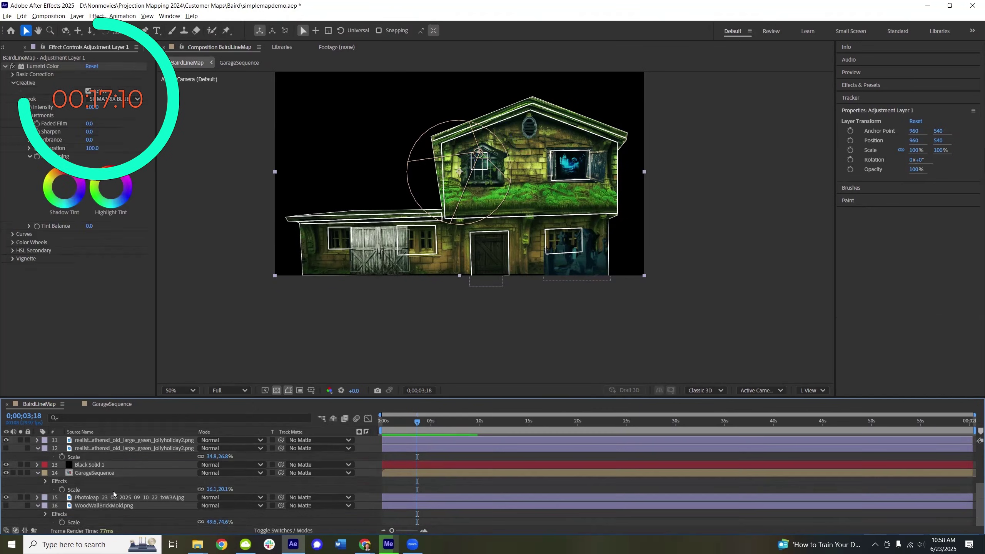
{"action": "left_click", "coordinate": [107, 506], "text": "shift"}
{"action": "right_click", "coordinate": [107, 506]}
{"action": "left_click", "coordinate": [132, 501]}
{"action": "type", "text": "Facade"}
{"action": "key", "text": "Return"}
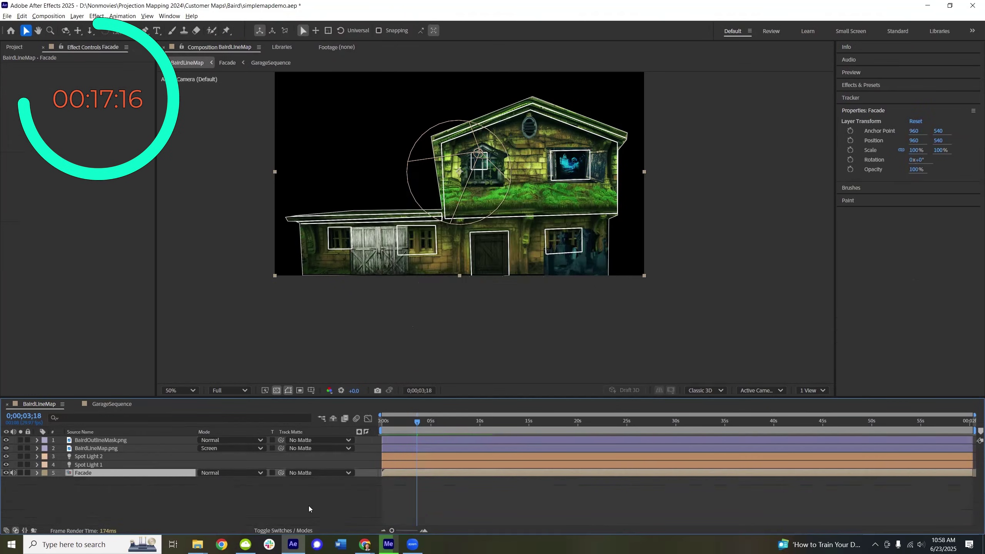
- Make the Facade layer 3D so it responds to the lights, and hide Spot Light 2
{"action": "left_click", "coordinate": [309, 531]}
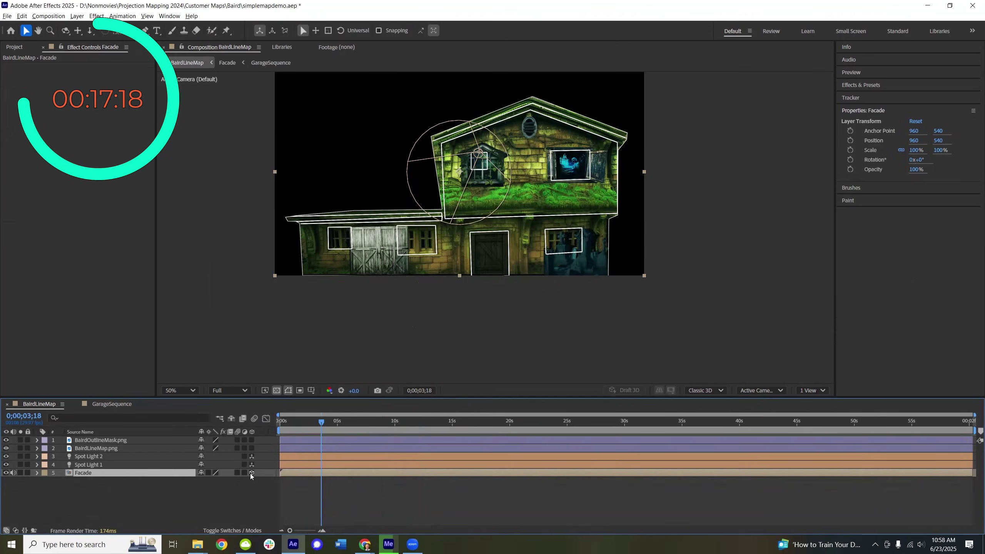
{"action": "left_click", "coordinate": [252, 473]}
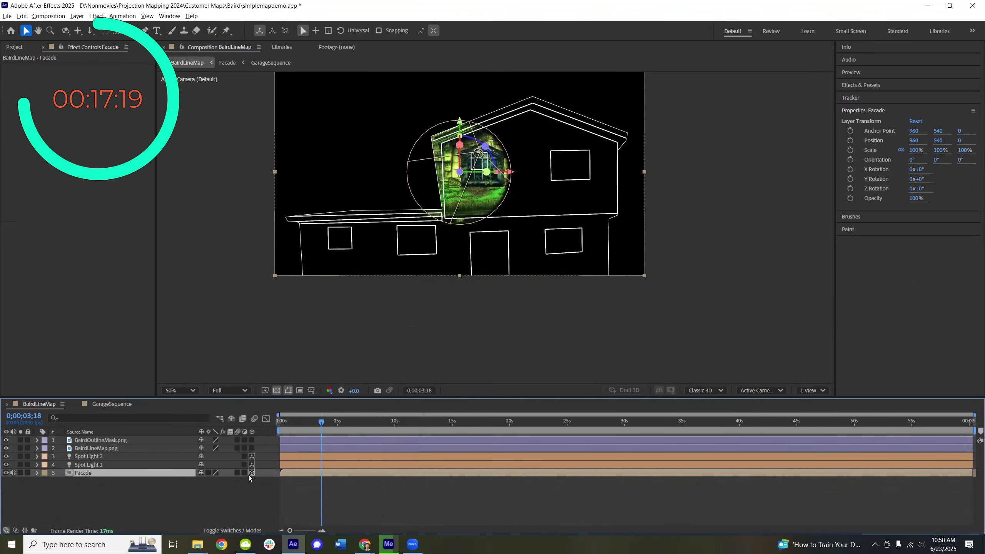
{"action": "left_click", "coordinate": [6, 456]}
- Change Spot Light 1 to a Point light and move it across the upper floor to about X 1281.5
{"action": "left_click", "coordinate": [37, 465]}
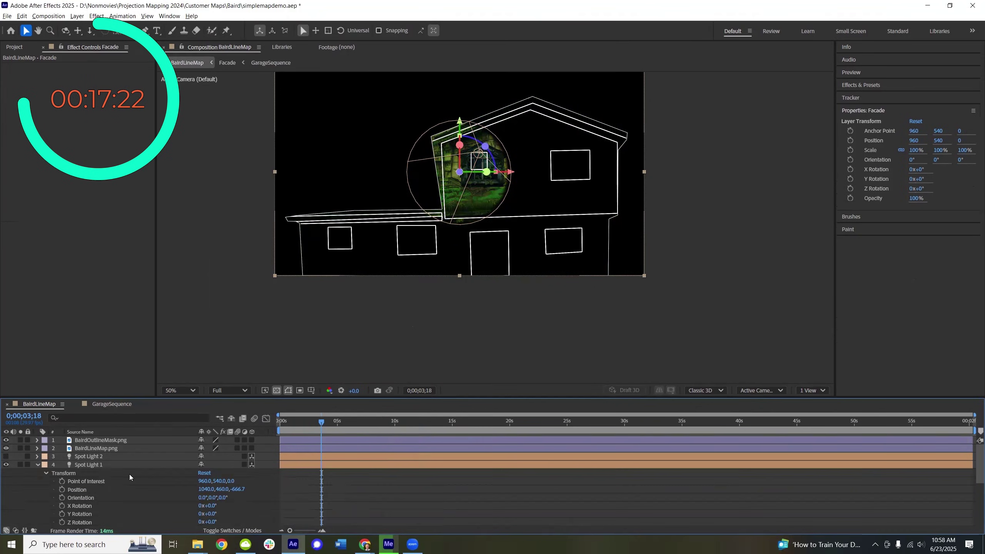
{"action": "scroll", "coordinate": [131, 477], "scroll_direction": "down", "scroll_amount": 3}
{"action": "left_click", "coordinate": [217, 481]}
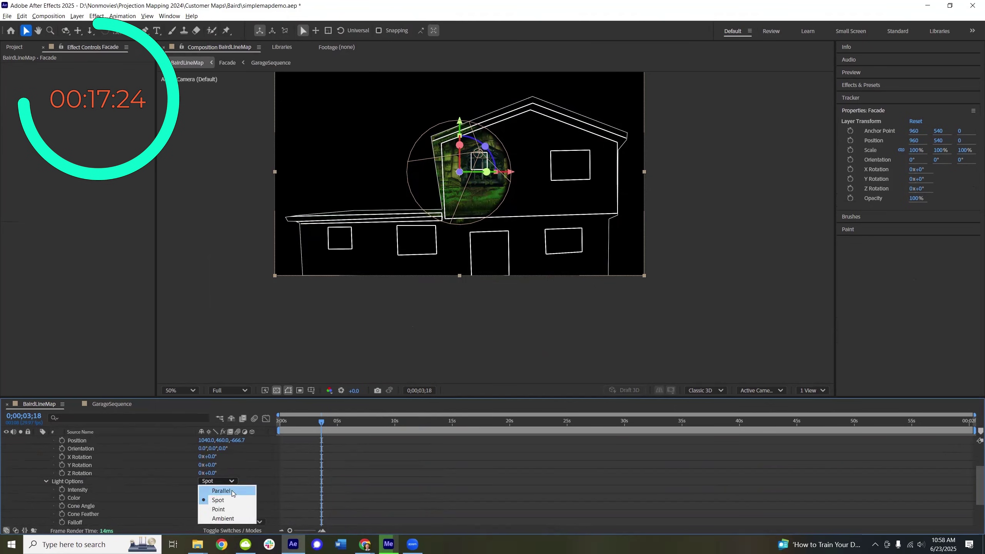
{"action": "left_click", "coordinate": [219, 510]}
{"action": "left_click_drag", "start_coordinate": [511, 175], "coordinate": [579, 177]}
{"action": "key", "text": "ctrl+z"}
{"action": "scroll", "coordinate": [87, 462], "scroll_direction": "up", "scroll_amount": 2}
{"action": "scroll", "coordinate": [87, 462], "scroll_direction": "up", "scroll_amount": 1}
{"action": "left_click", "coordinate": [88, 464]}
{"action": "left_click_drag", "start_coordinate": [531, 156], "coordinate": [600, 168]}
{"action": "key", "text": "ctrl+shift+a"}
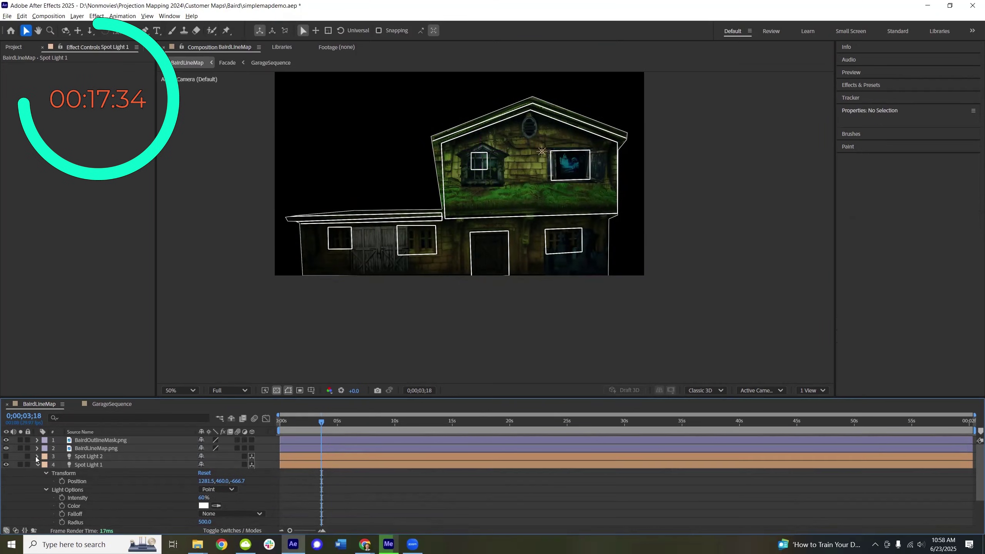
- Show Spot Light 2 again and aim it at the garage doors, placing it at about 929.7, 1018.9, -478.4
{"action": "left_click", "coordinate": [6, 457]}
{"action": "left_click", "coordinate": [88, 456]}
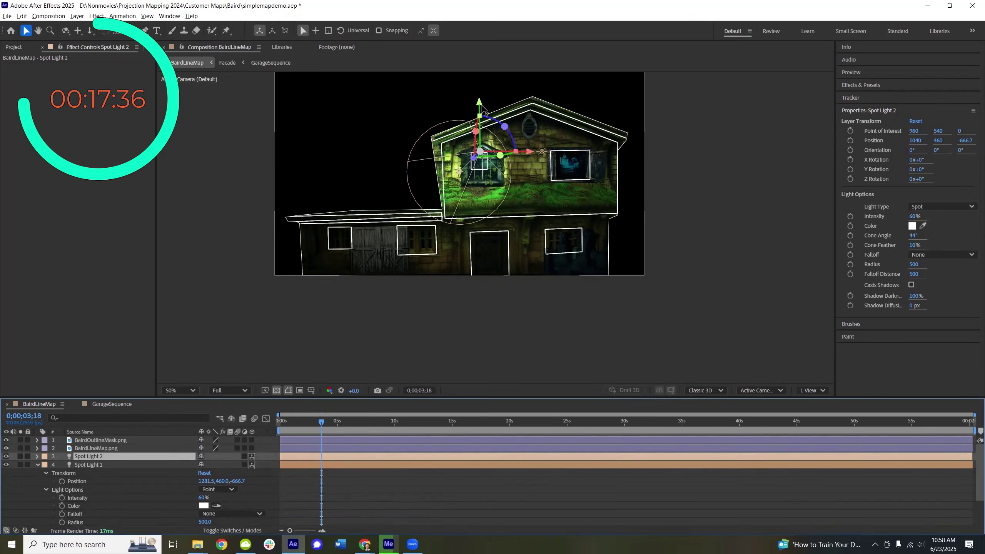
{"action": "left_click_drag", "start_coordinate": [485, 109], "coordinate": [414, 260]}
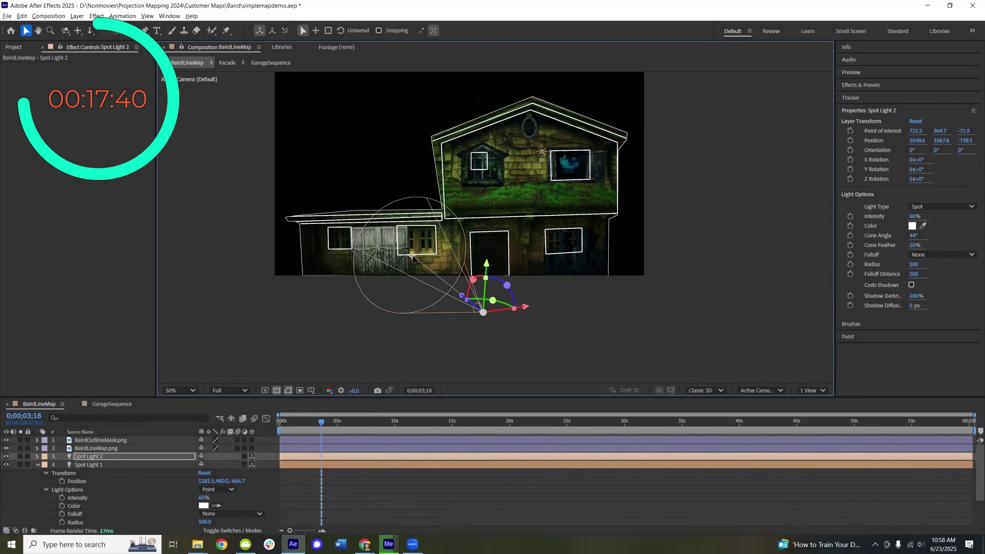
{"action": "left_click_drag", "start_coordinate": [464, 296], "coordinate": [442, 283]}
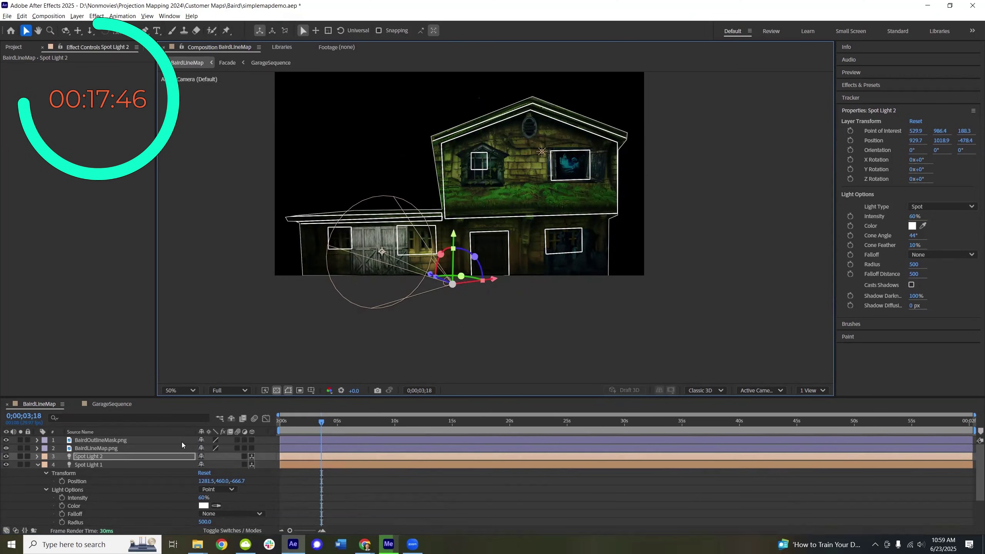
- Raise the intensity of the garage spot light, Spot Light 2, to 117%
{"action": "left_click_drag", "start_coordinate": [204, 497], "coordinate": [234, 495]}
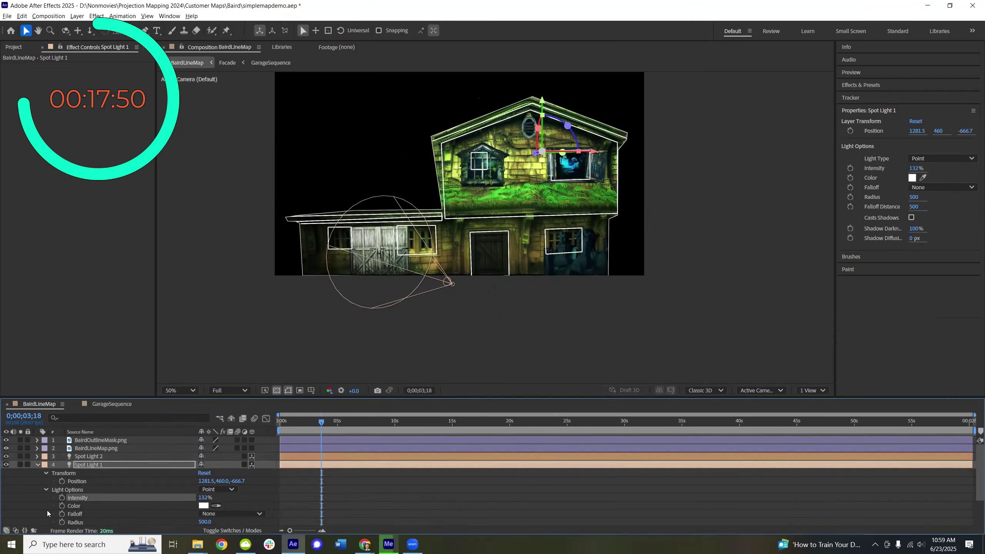
{"action": "key", "text": "ctrl+z"}
{"action": "left_click", "coordinate": [37, 464]}
{"action": "left_click", "coordinate": [38, 456]}
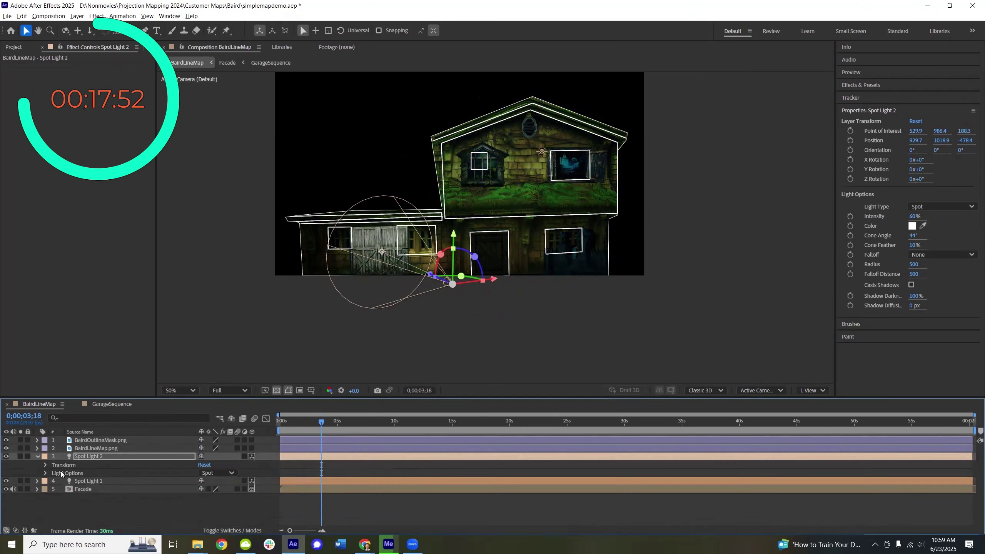
{"action": "left_click", "coordinate": [45, 473]}
{"action": "left_click_drag", "start_coordinate": [205, 481], "coordinate": [224, 474]}
- Duplicate the garage spot light for the upper-left window, then duplicate that copy for the upper-right window, placed at about X 1462.2
{"action": "key", "text": "ctrl+d"}
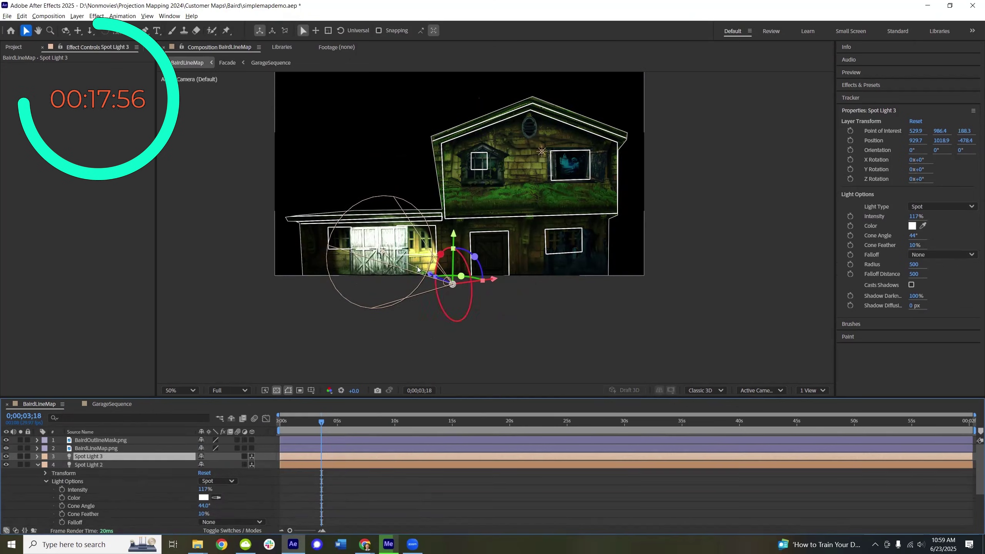
{"action": "left_click_drag", "start_coordinate": [385, 253], "coordinate": [478, 153]}
{"action": "key", "text": "ctrl+d"}
{"action": "left_click_drag", "start_coordinate": [502, 286], "coordinate": [659, 287]}
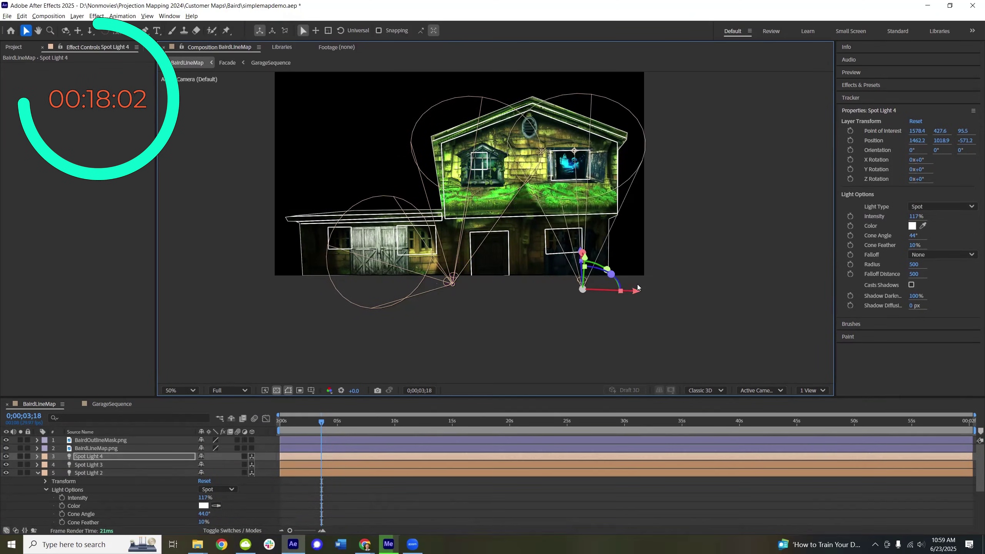
- Duplicate the upper-right window's spot light, move the copy to about 1034.5, 1246.4, -304.1 and aim it at the lower-right window
{"action": "key", "text": "ctrl+d"}
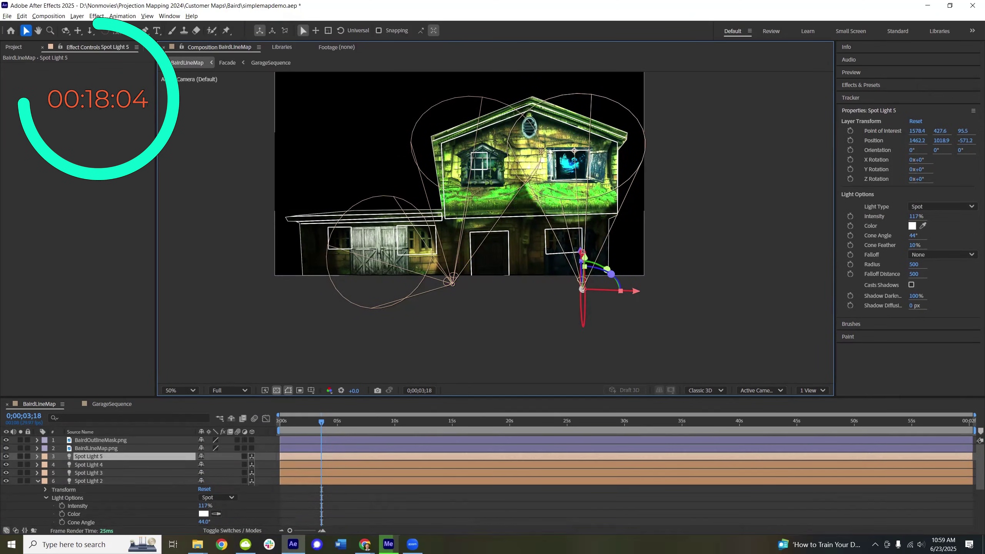
{"action": "left_click", "coordinate": [583, 252]}
{"action": "left_click", "coordinate": [576, 311]}
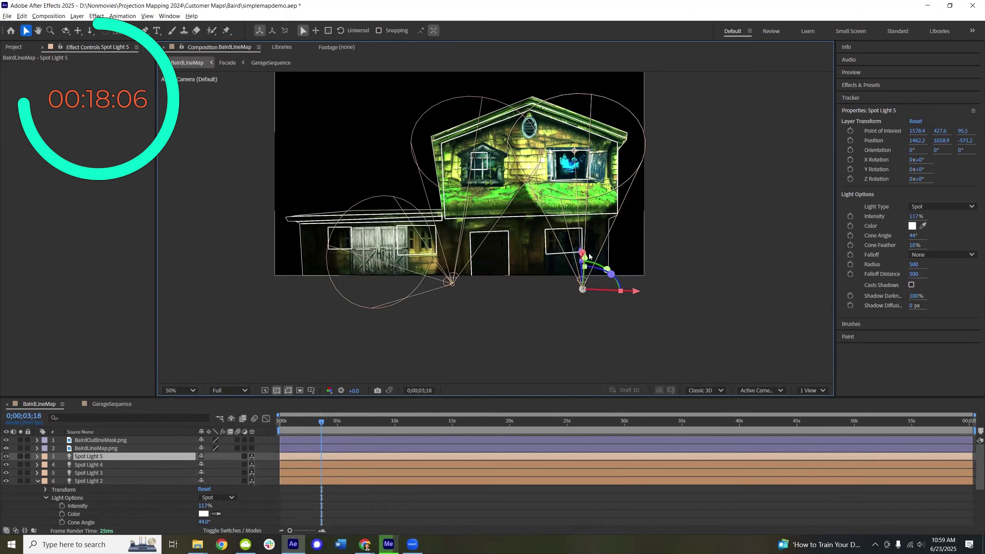
{"action": "left_click_drag", "start_coordinate": [583, 279], "coordinate": [580, 320]}
{"action": "left_click_drag", "start_coordinate": [556, 207], "coordinate": [553, 268]}
{"action": "left_click_drag", "start_coordinate": [632, 336], "coordinate": [527, 333]}
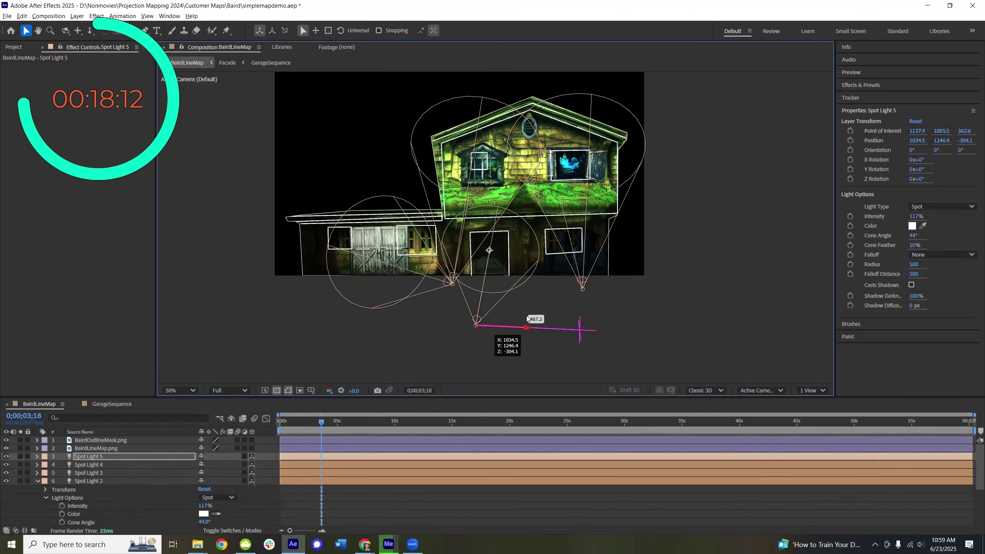
{"action": "left_click_drag", "start_coordinate": [526, 244], "coordinate": [577, 238]}
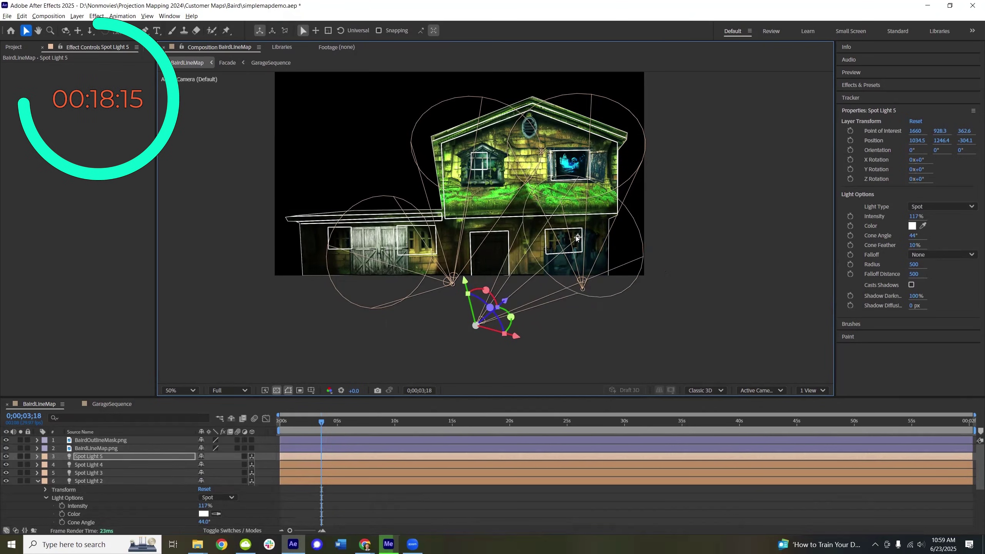
- Set the lower-right window's spot light intensity to 327% and shift the light sideways to about X 1106
{"action": "left_click", "coordinate": [37, 457]}
{"action": "left_click", "coordinate": [45, 473]}
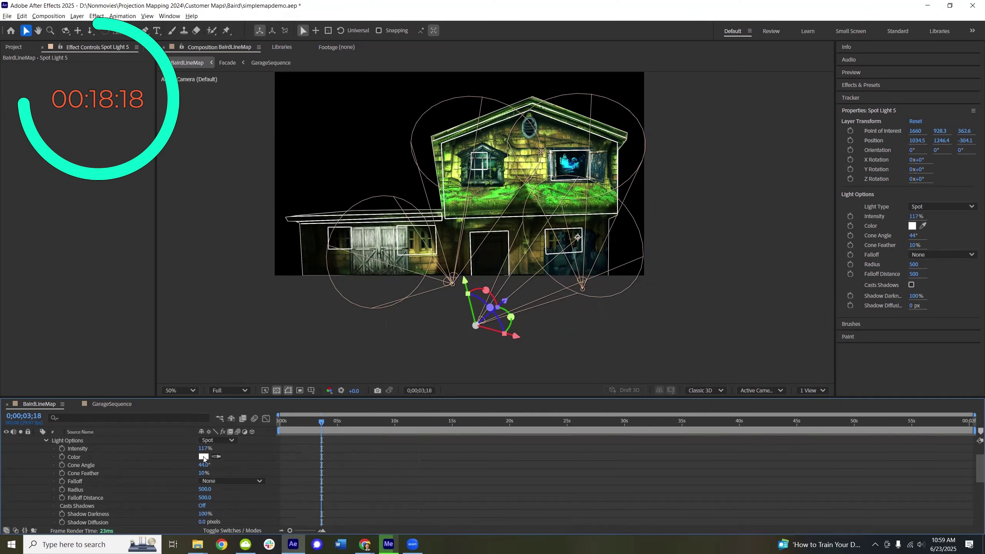
{"action": "left_click_drag", "start_coordinate": [201, 447], "coordinate": [281, 442]}
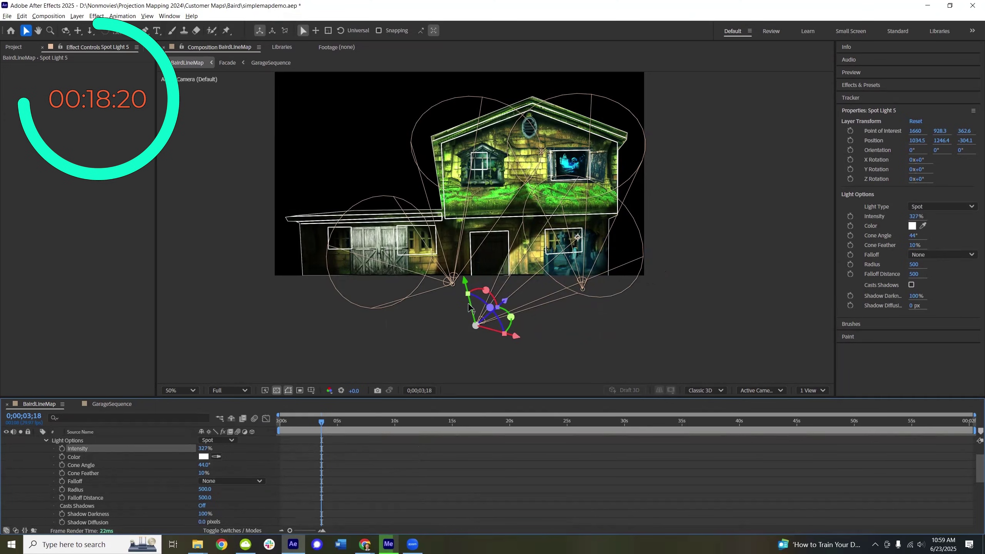
{"action": "left_click_drag", "start_coordinate": [514, 337], "coordinate": [534, 341]}
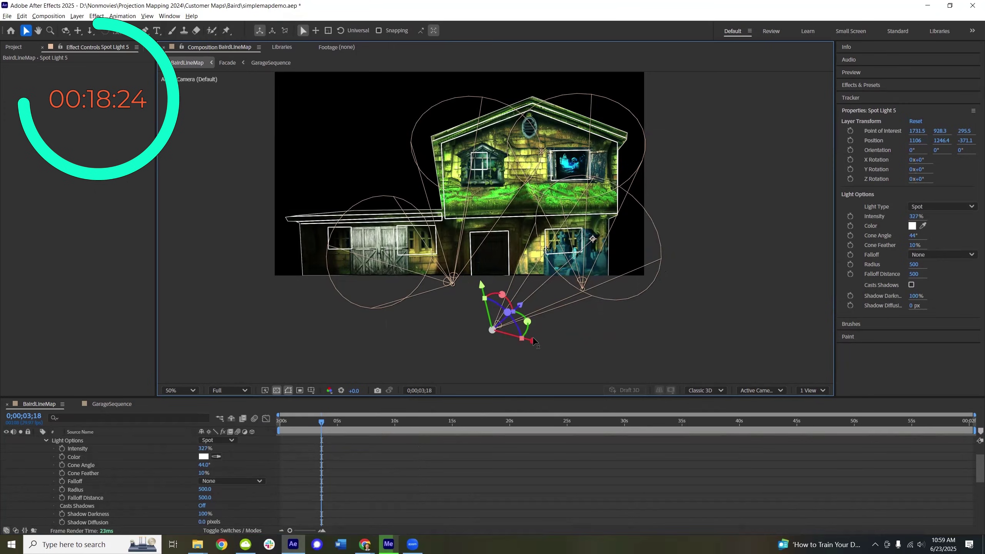
{"action": "scroll", "coordinate": [57, 465], "scroll_direction": "up", "scroll_amount": 2}
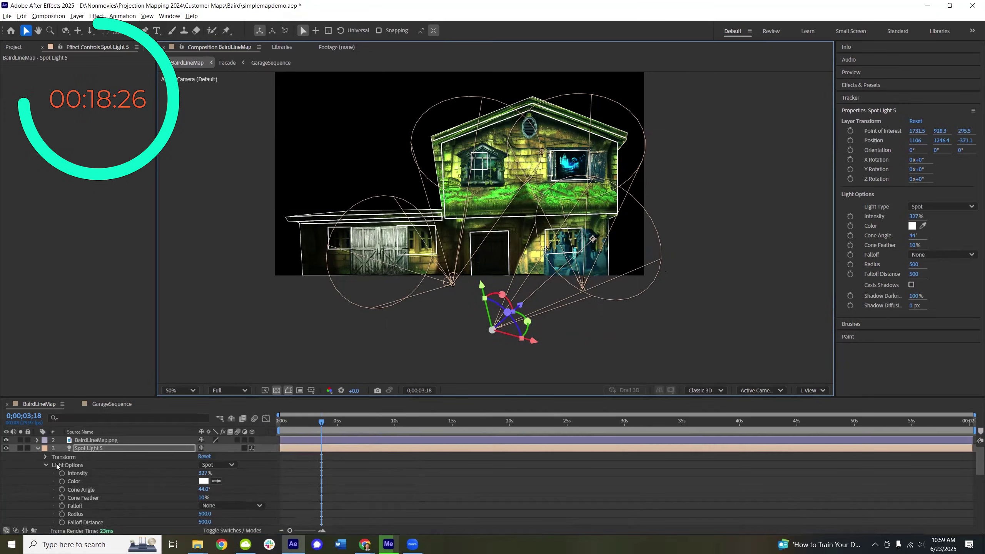
{"action": "left_click", "coordinate": [85, 450]}
{"action": "left_click", "coordinate": [36, 449]}
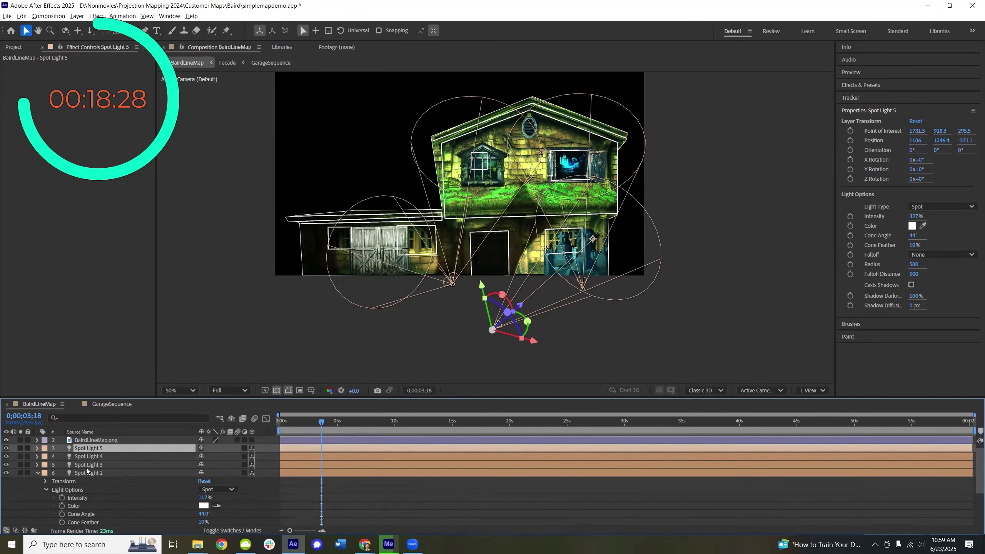
- Duplicate Spot Light 4 and aim the copy at the front door, with its point of interest at about 1133, 1024.2
{"action": "key", "text": "ctrl+d"}
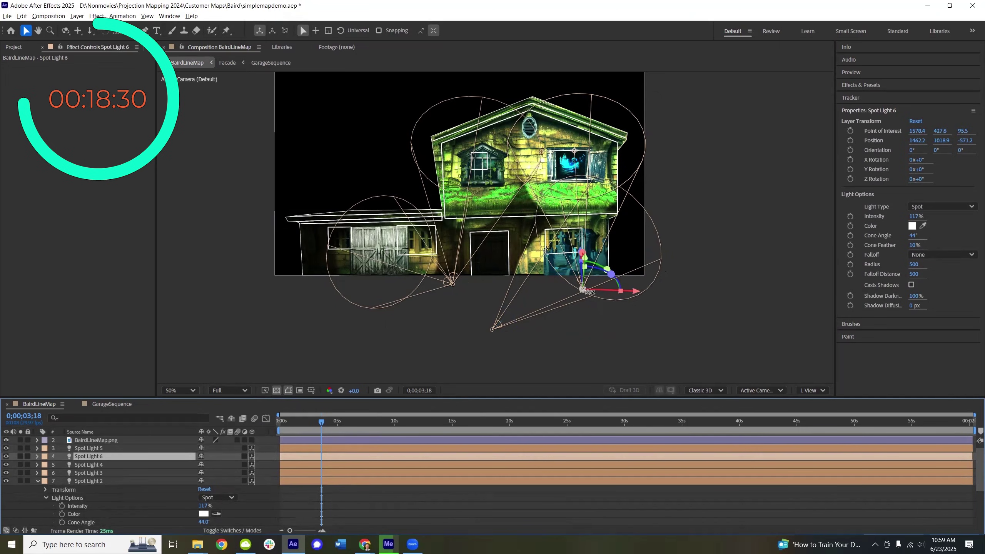
{"action": "left_click_drag", "start_coordinate": [576, 157], "coordinate": [491, 262]}
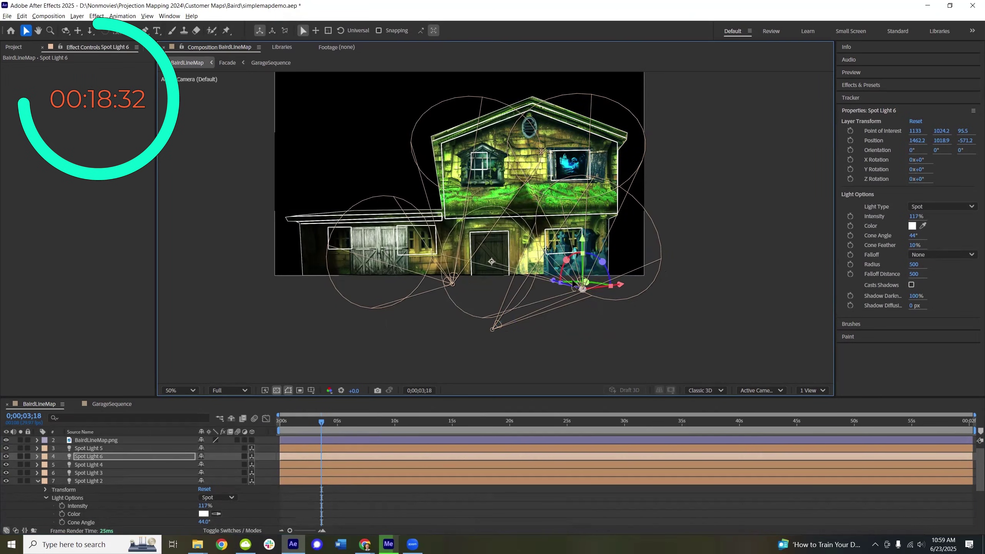
- Move the front door's spot light to about 1392.6, 1020, -430.3, aim it at about 1065.6, 953.4, 236.3, and preview the animation around 3 and 10 seconds
{"action": "left_click_drag", "start_coordinate": [554, 284], "coordinate": [531, 278]}
{"action": "left_click_drag", "start_coordinate": [484, 252], "coordinate": [480, 247]}
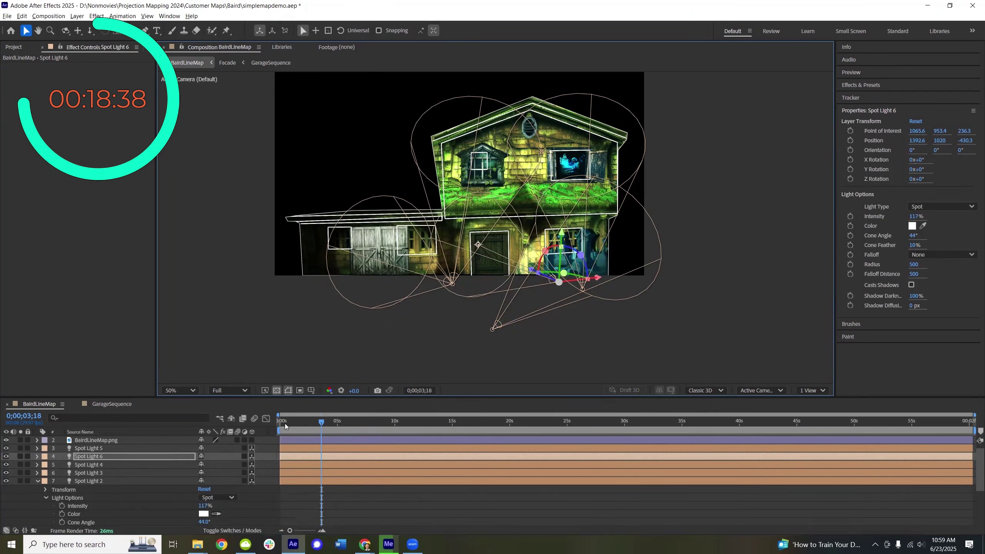
{"action": "key", "text": "space"}
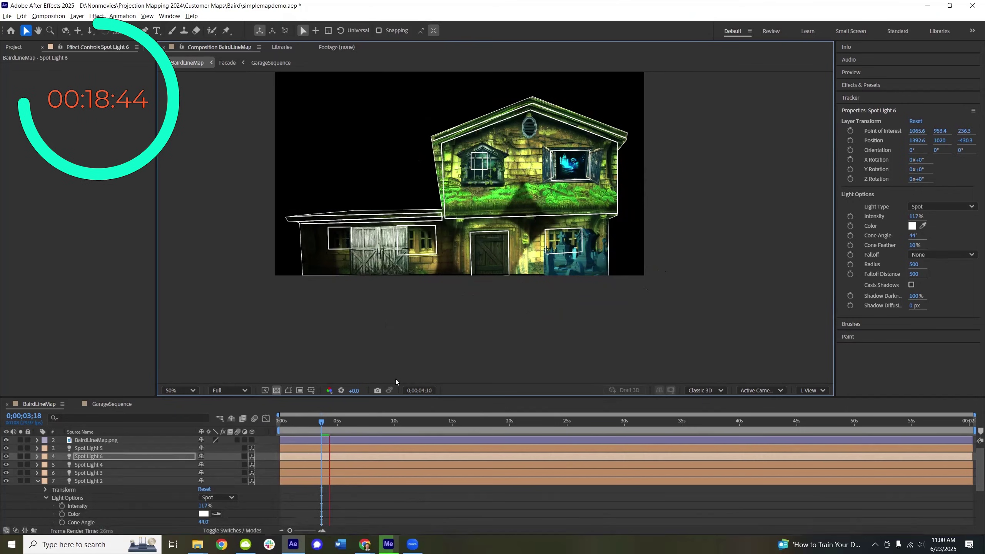
{"action": "left_click", "coordinate": [335, 427]}
{"action": "left_click_drag", "start_coordinate": [336, 425], "coordinate": [397, 427]}
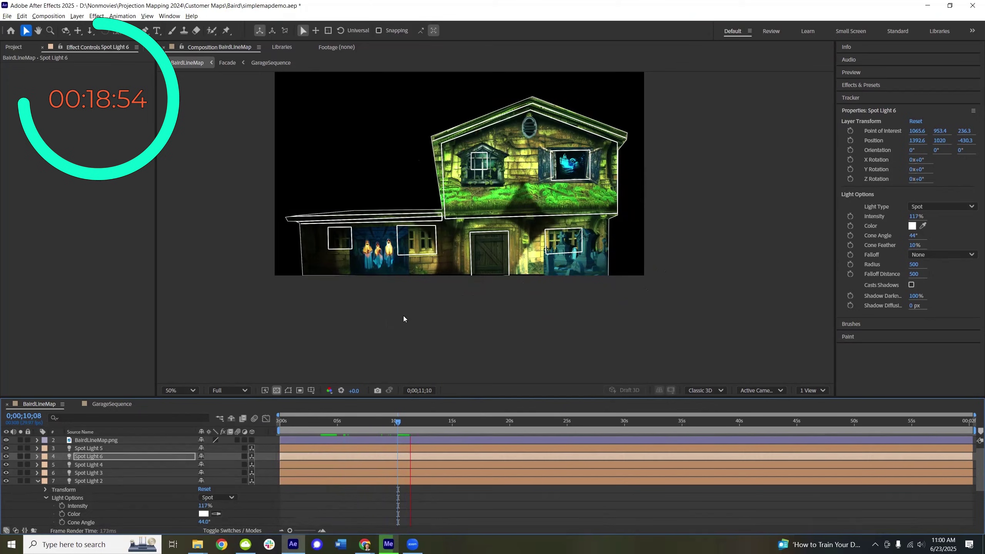
- Hide the BairdLineMap.png outline layer and queue the BairdLineMap composition for rendering in Adobe Media Encoder
{"action": "scroll", "coordinate": [100, 460], "scroll_direction": "up", "scroll_amount": 1}
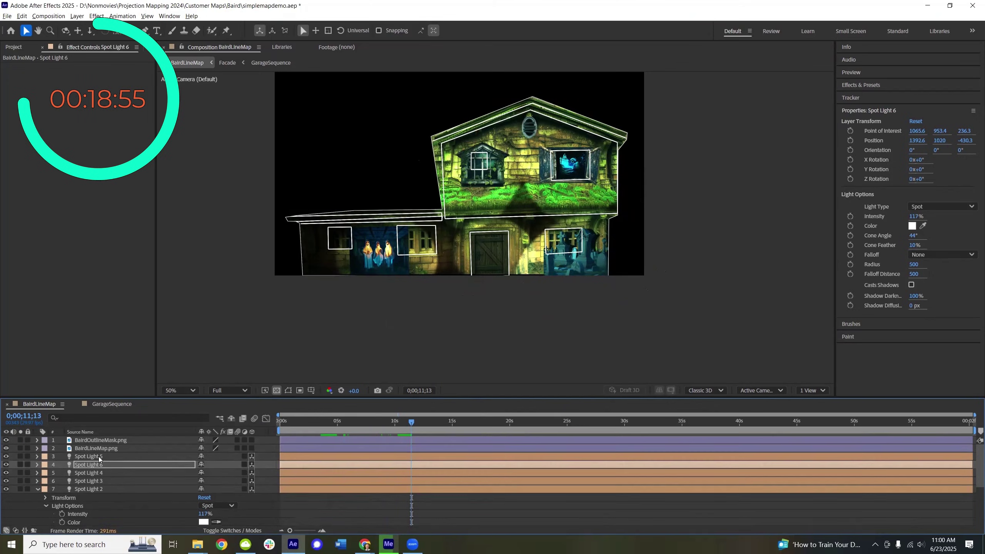
{"action": "left_click", "coordinate": [6, 449]}
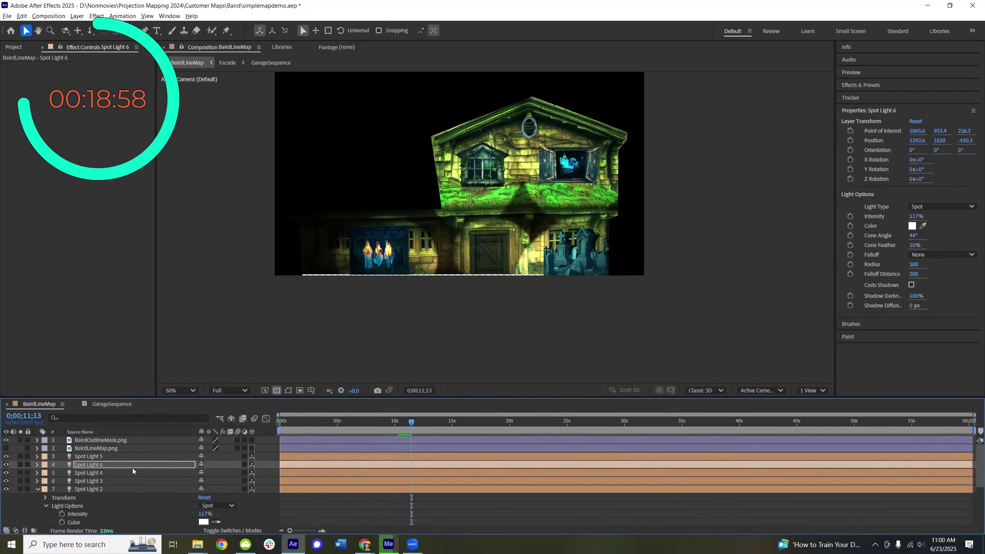
{"action": "key", "text": "ctrl+alt+m"}
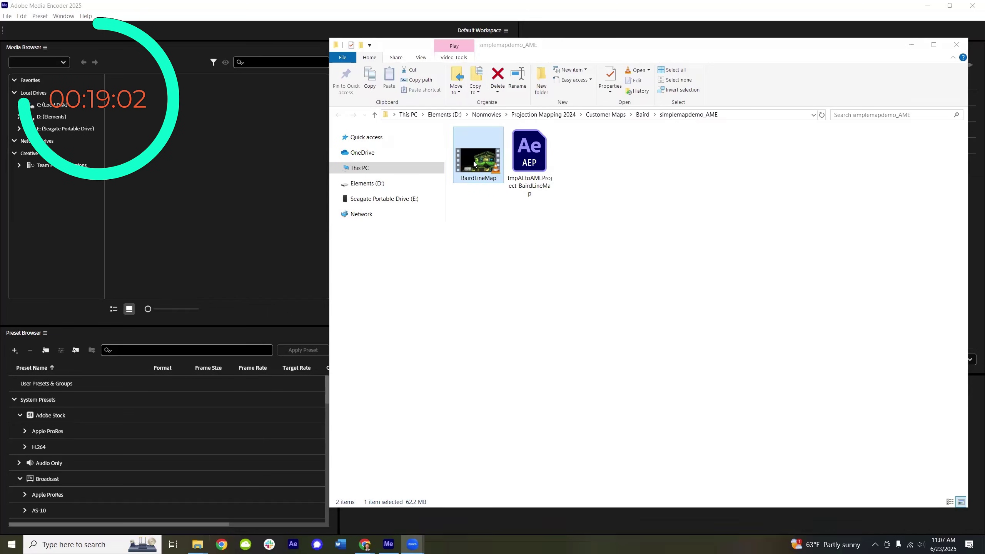
- Play the rendered BairdLineMap video from the simplemapdemo_AME folder in VLC and skip ahead to about 33 seconds
{"action": "double_click", "coordinate": [475, 172]}
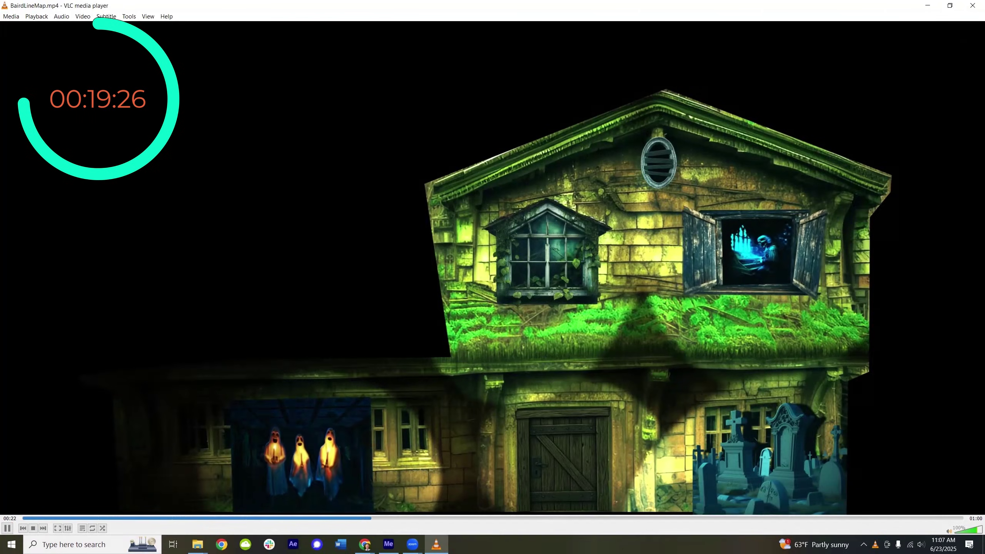
{"action": "key", "text": "Right"}
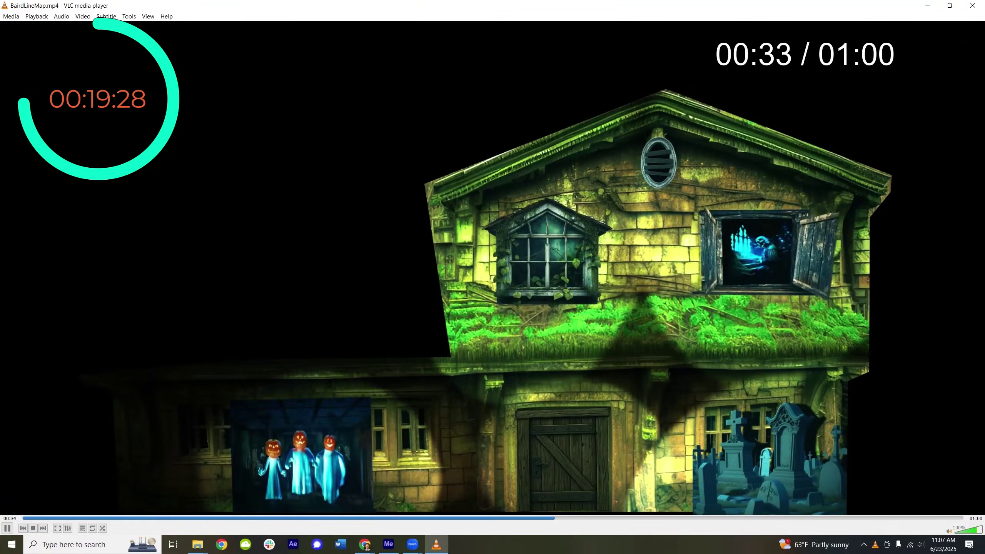